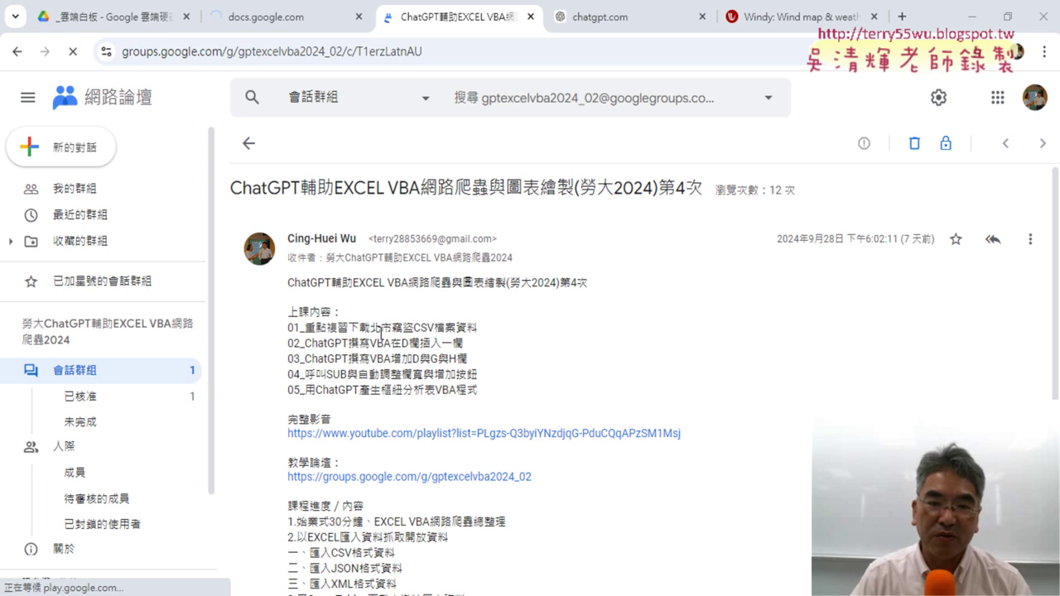
Highlight the CSV download step (CSV檔案) in the lesson post, then switch to the burglary workbook
drag(349, 327, 479, 328)
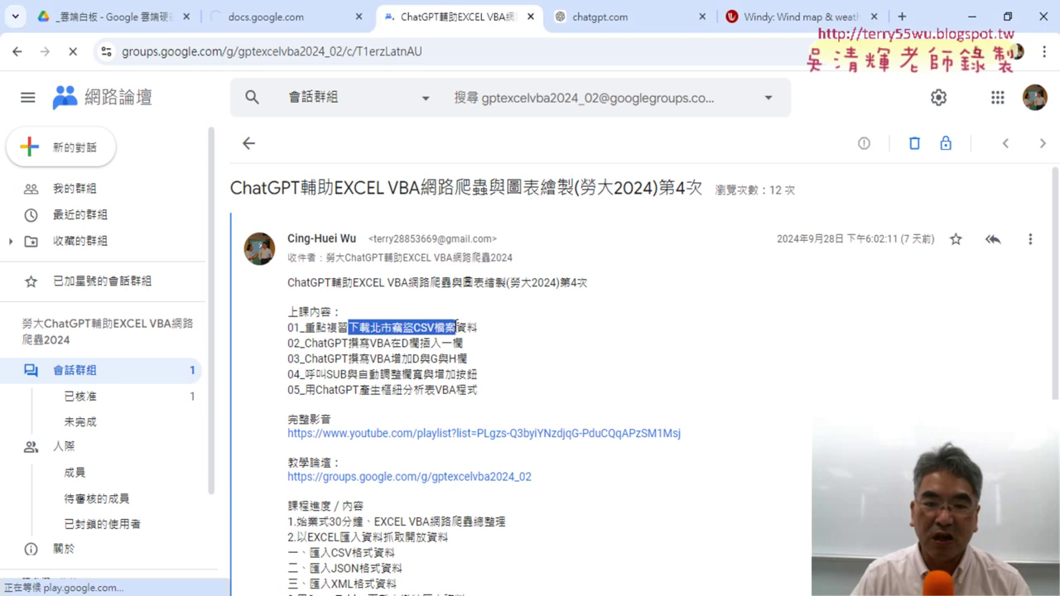
click(480, 327)
drag(413, 327, 457, 328)
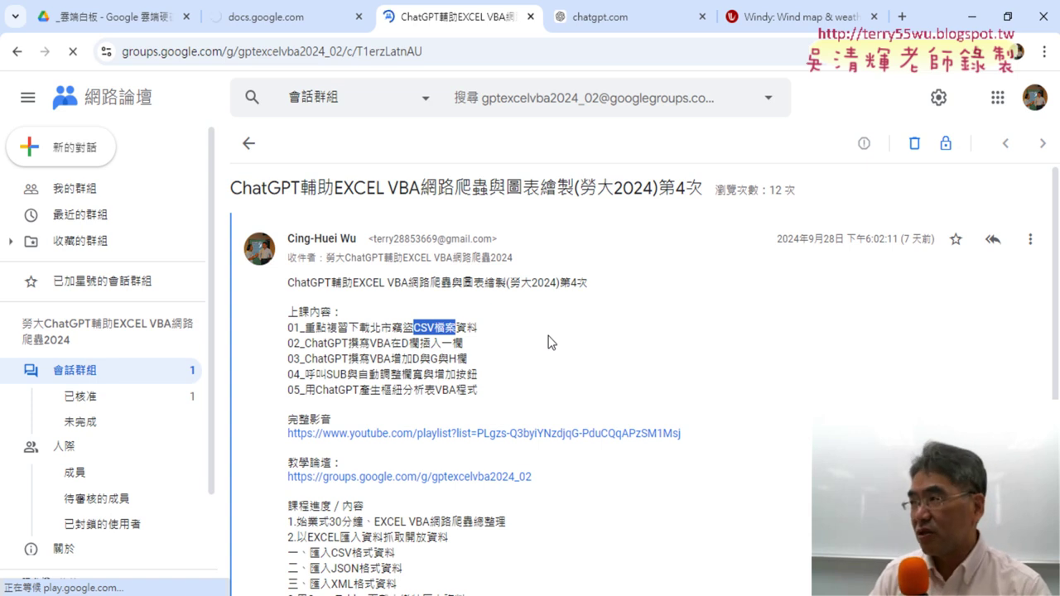
click(548, 342)
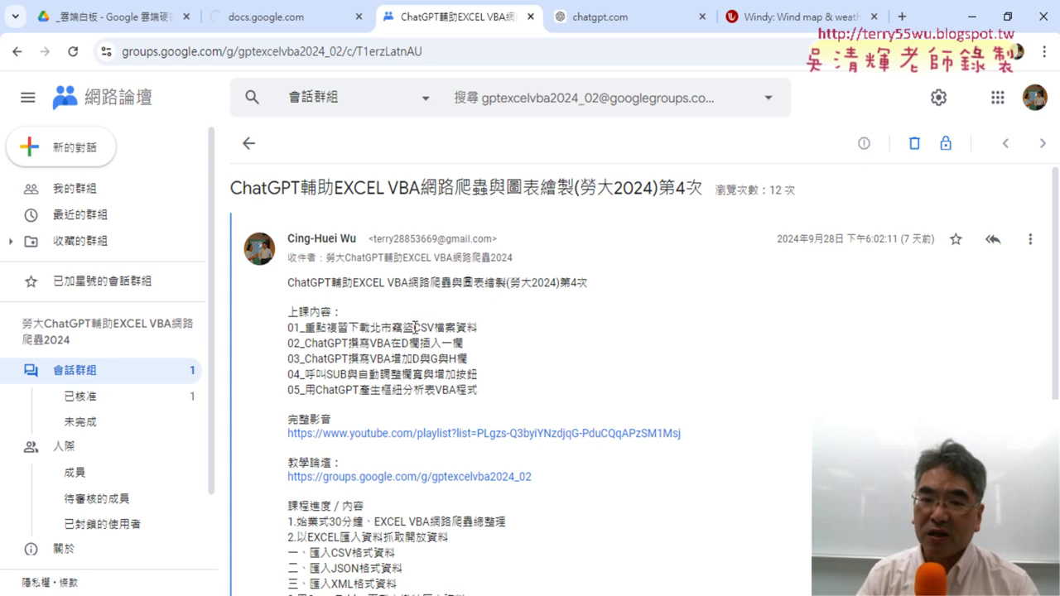
drag(413, 327, 456, 328)
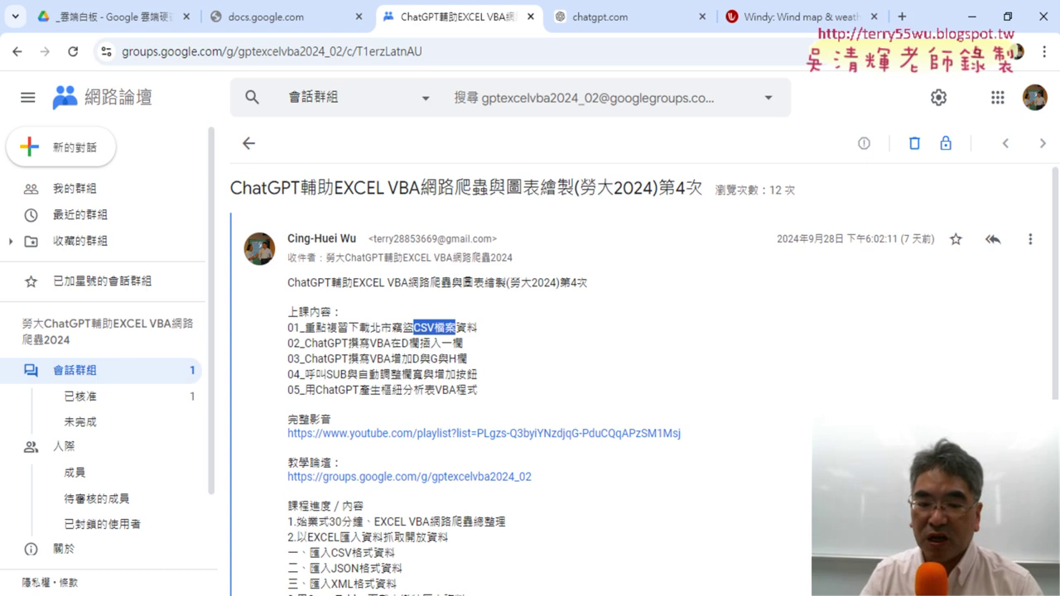
key(alt+Tab)
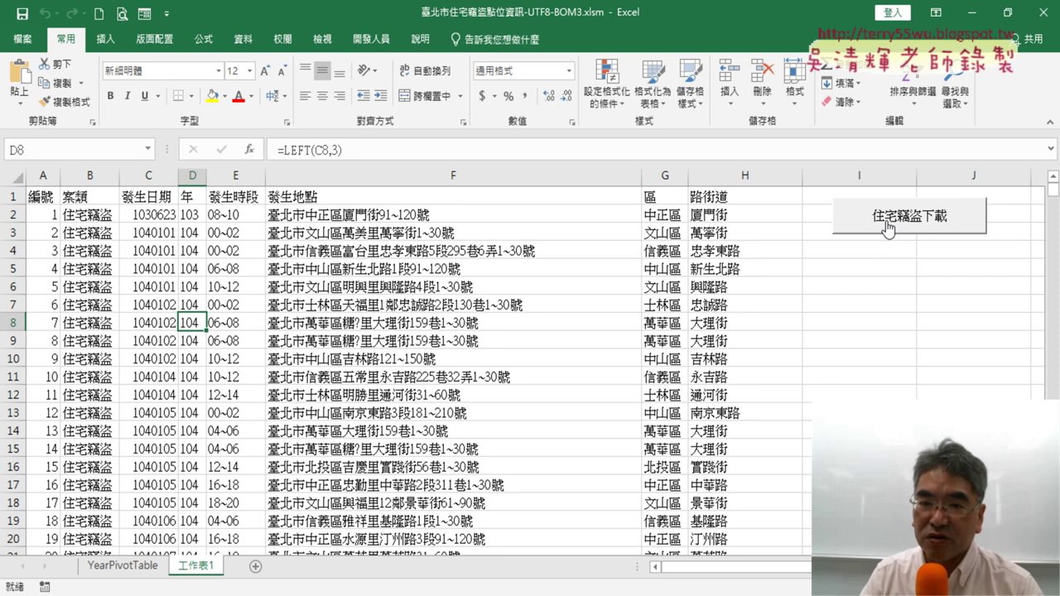
mouse_move(40, 197)
mouse_down()
mouse_move(623, 367)
mouse_move(726, 514)
mouse_up()
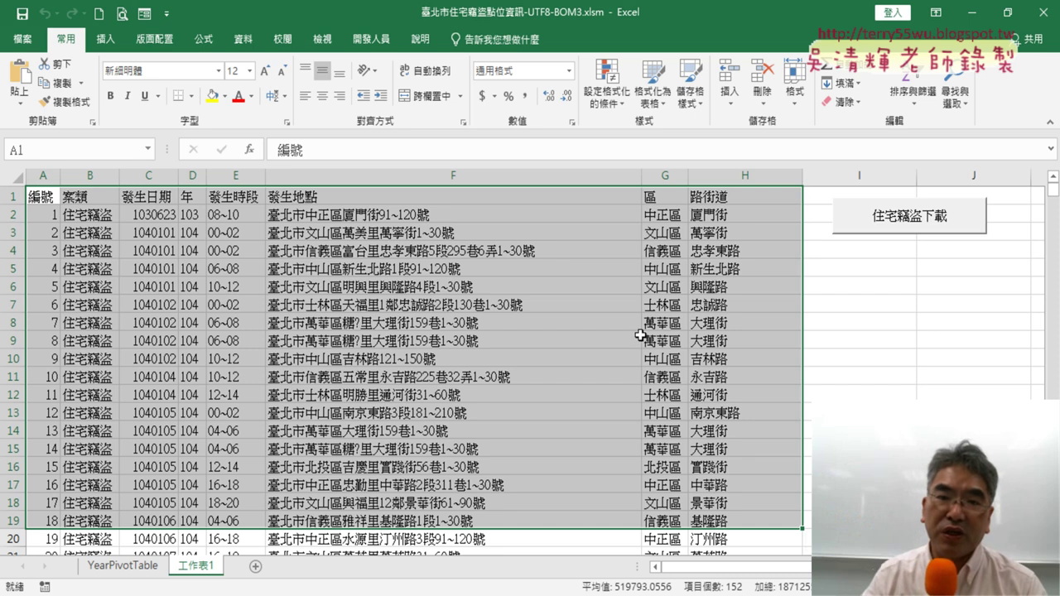
click(48, 197)
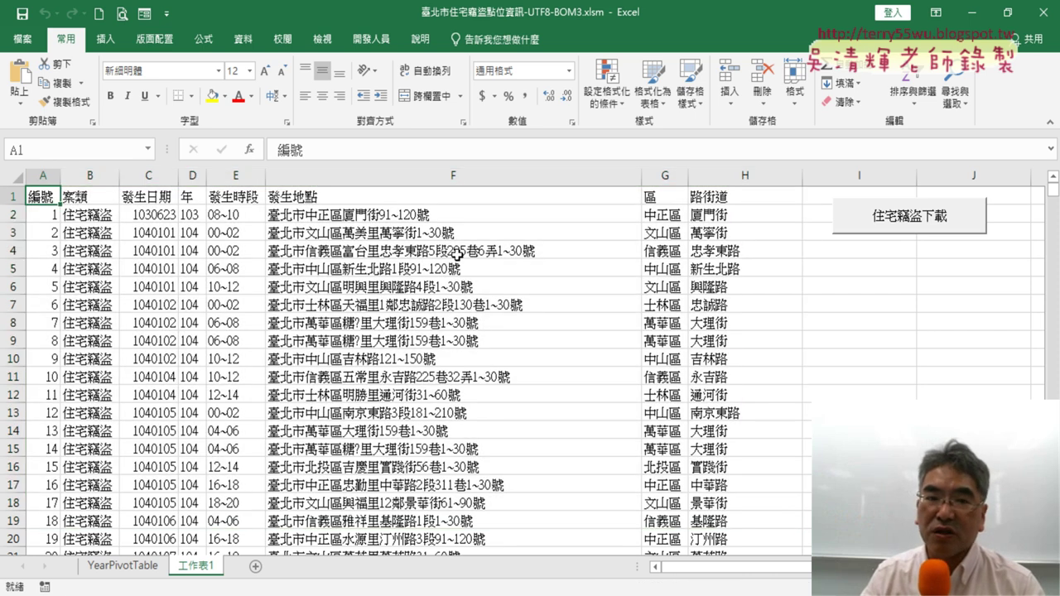
click(191, 175)
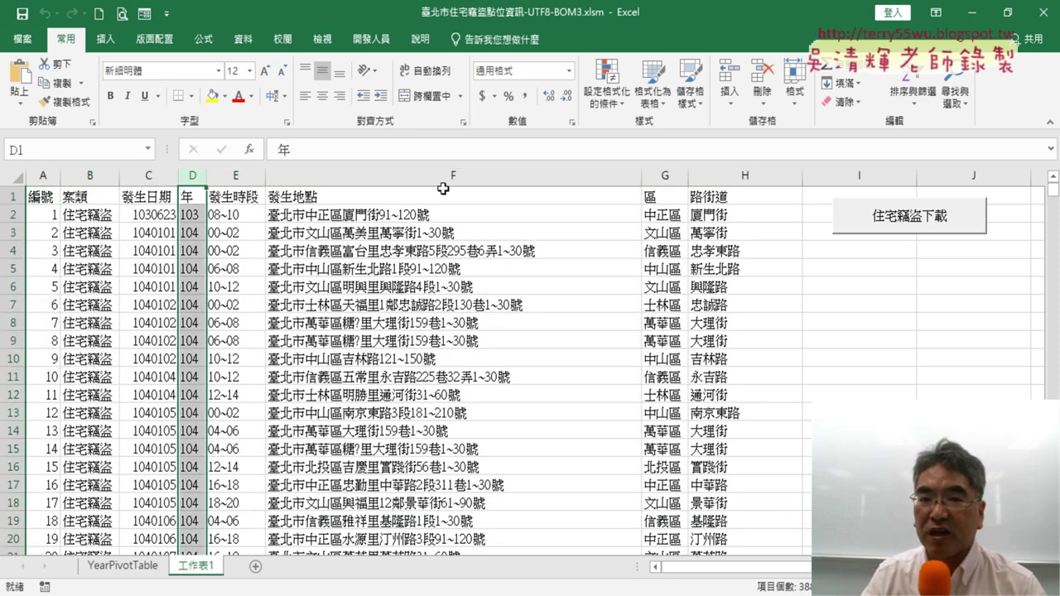
click(671, 176)
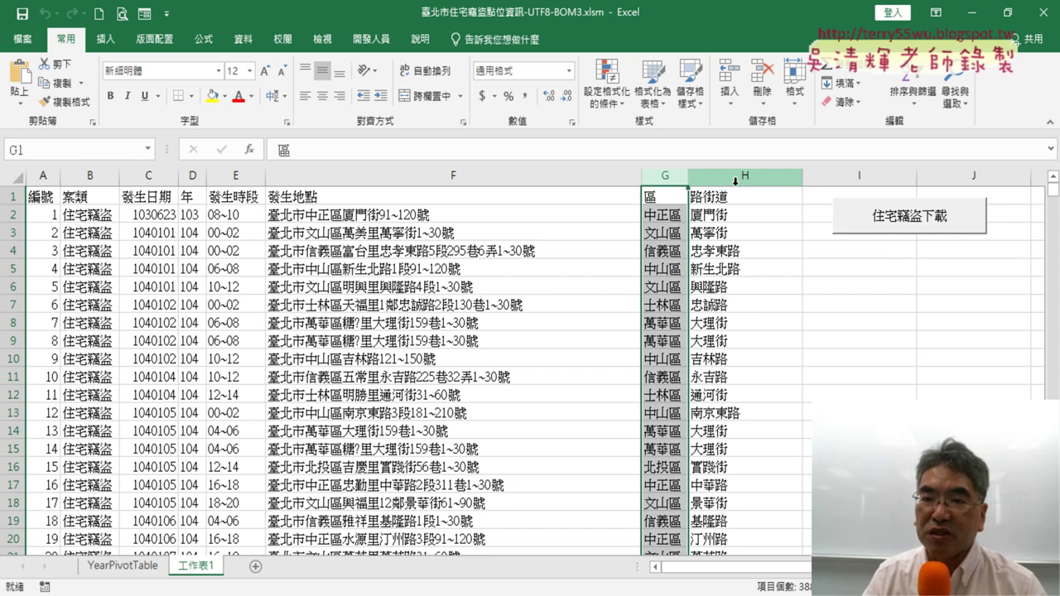
click(736, 176)
click(196, 177)
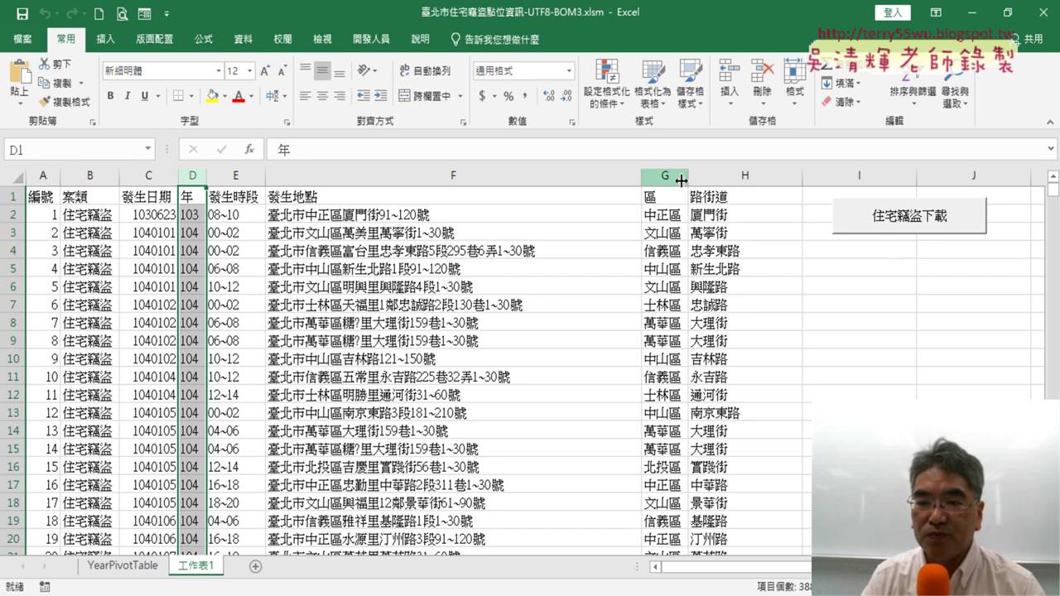
click(748, 177)
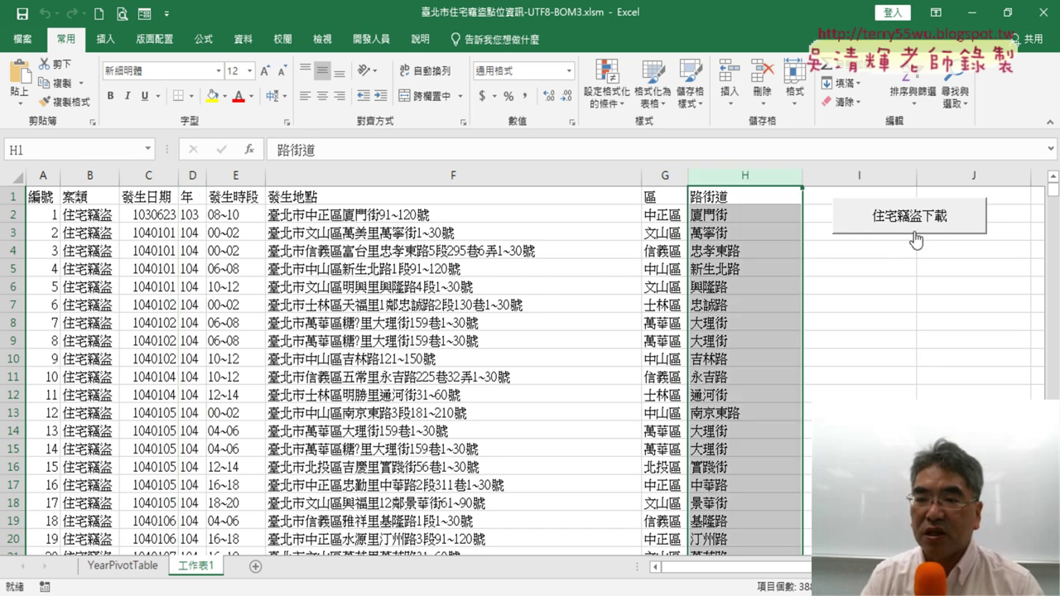
right_click(925, 222)
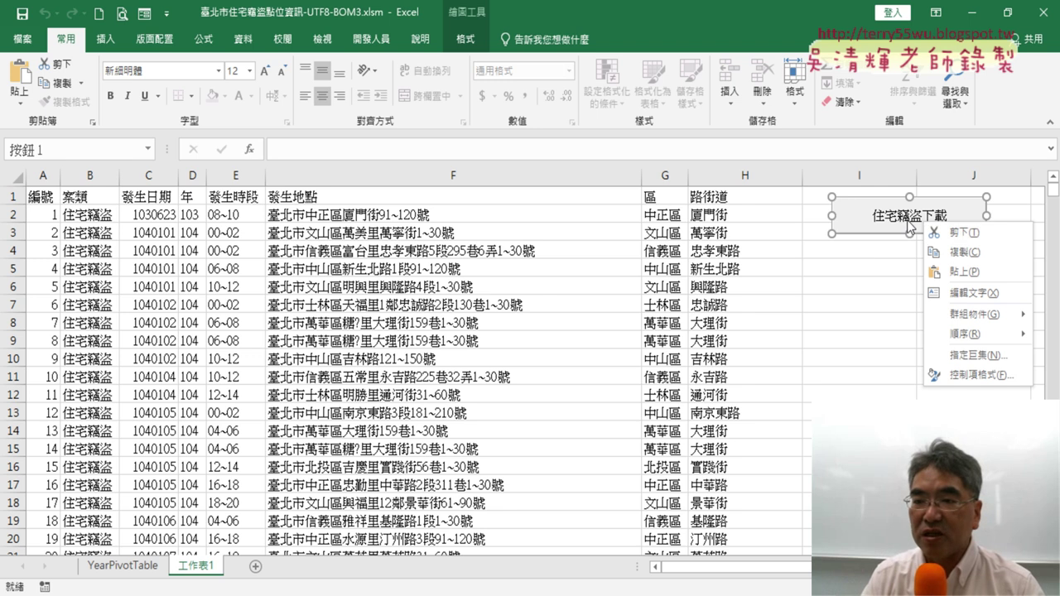
click(856, 303)
click(894, 290)
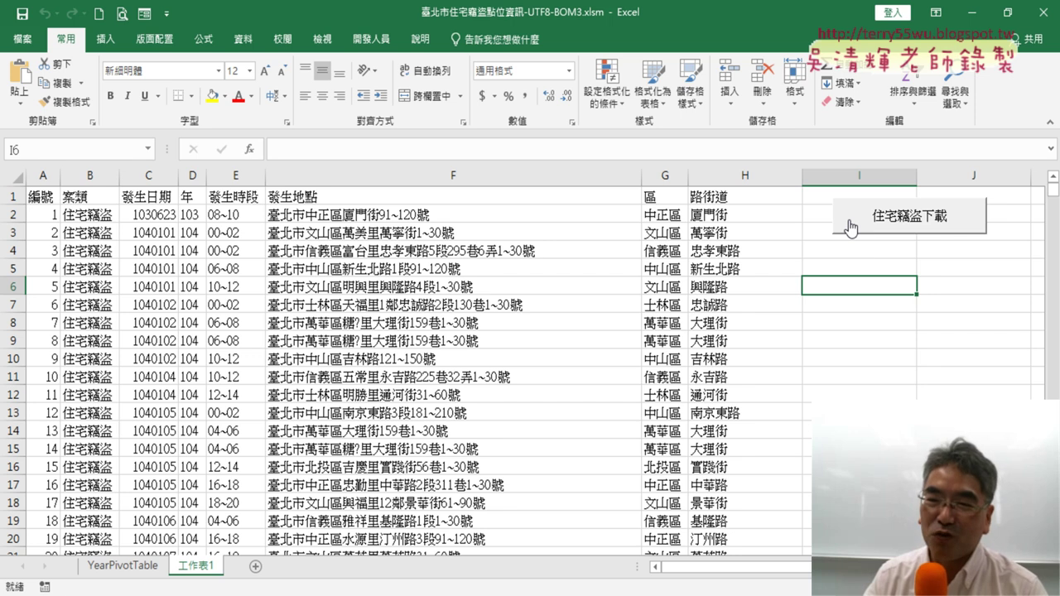
Open the 住宅竊盜下載 button's assigned macro for editing through 指定巨集 and 編輯
right_click(856, 214)
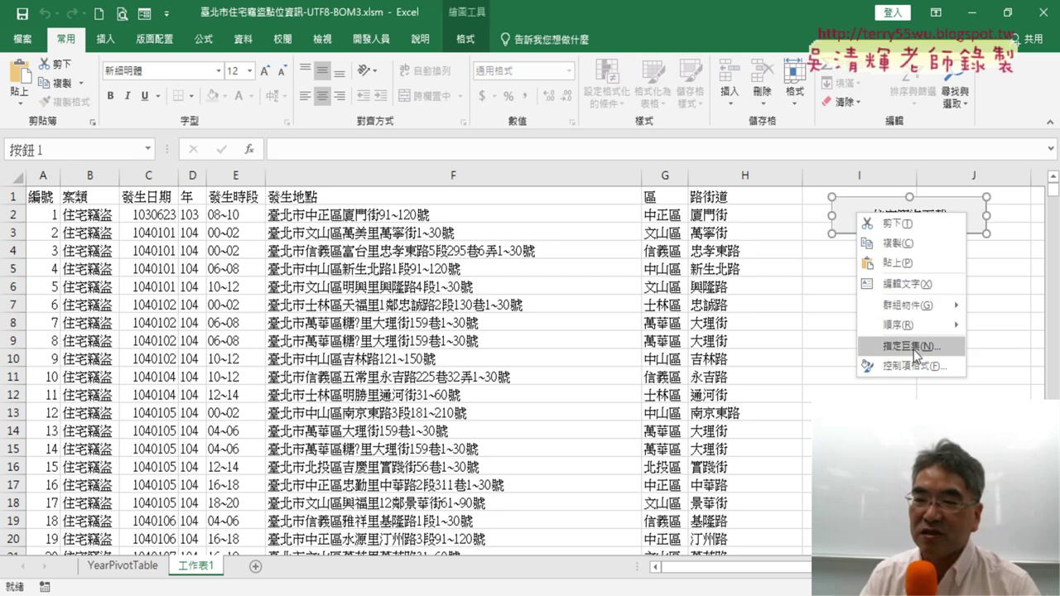
key(Escape)
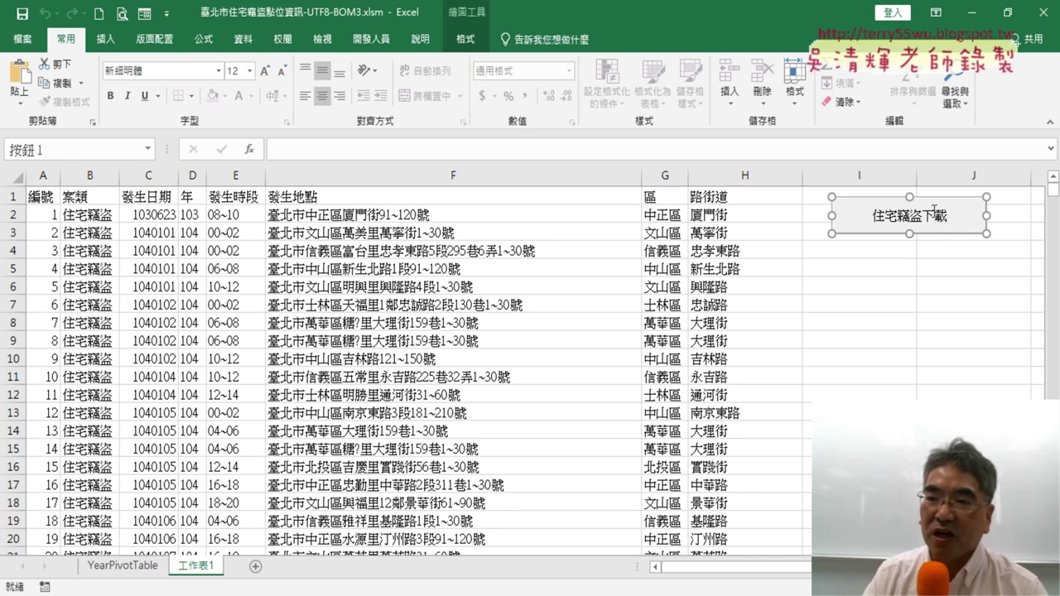
click(371, 39)
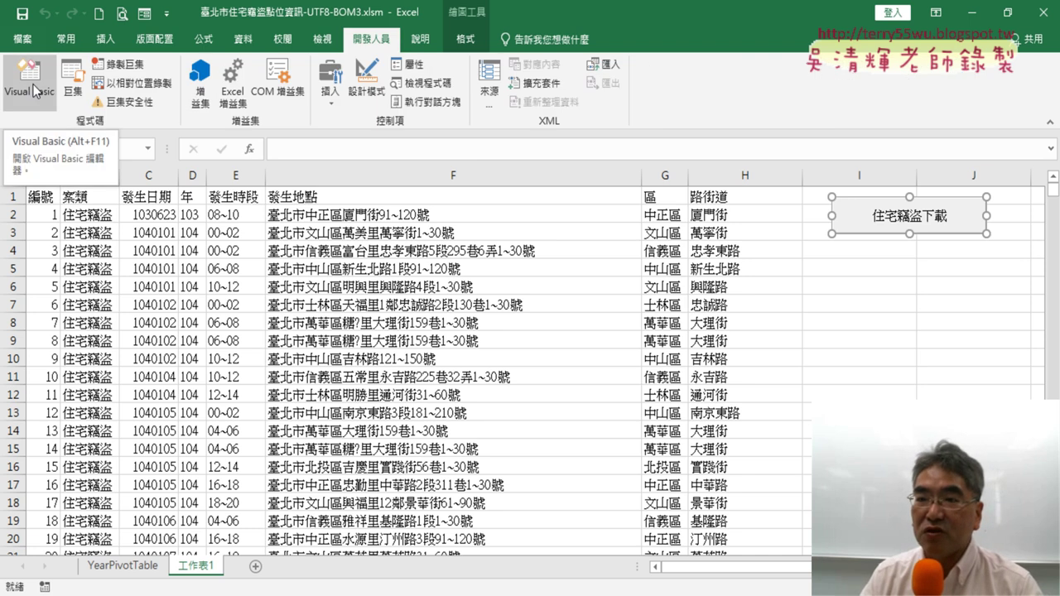
click(918, 305)
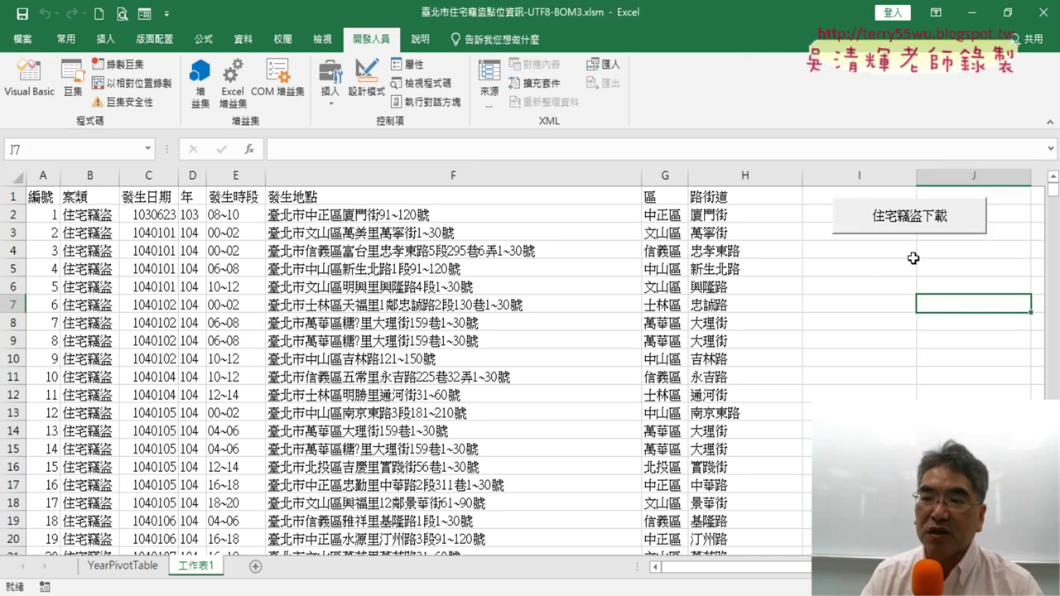
right_click(904, 219)
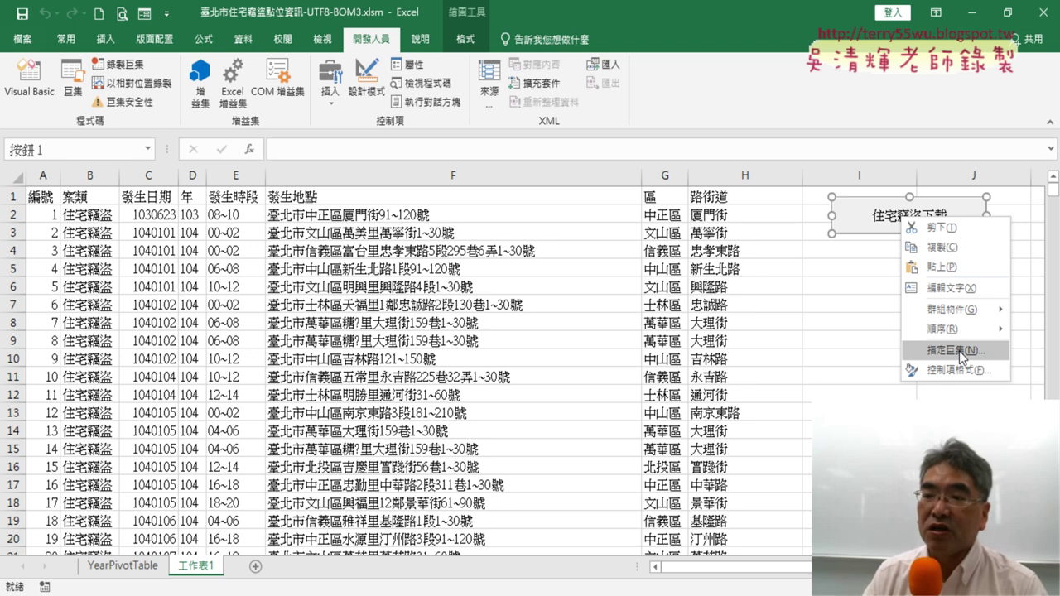
click(959, 352)
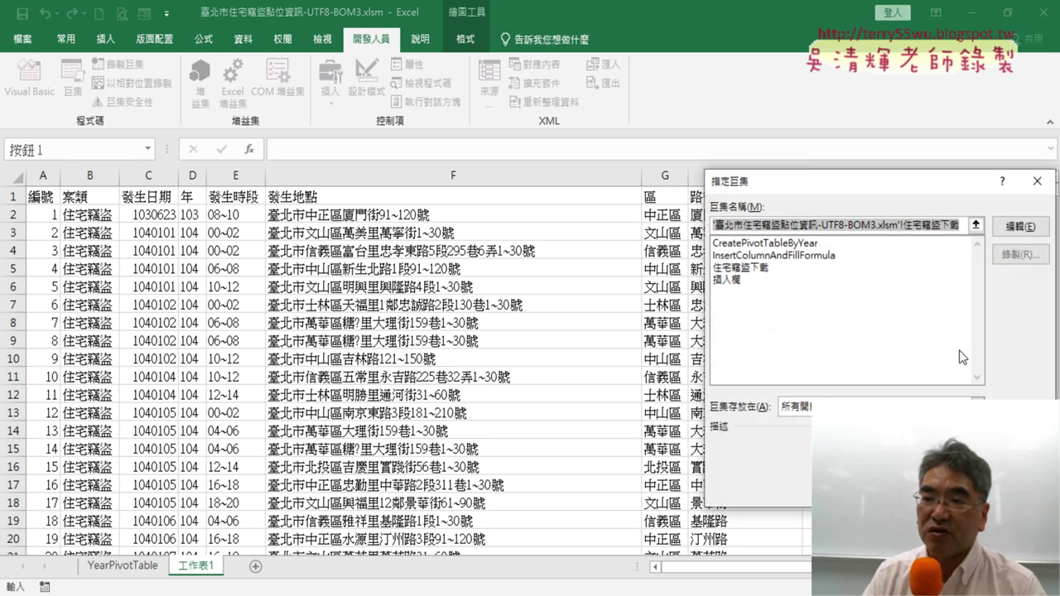
click(1022, 227)
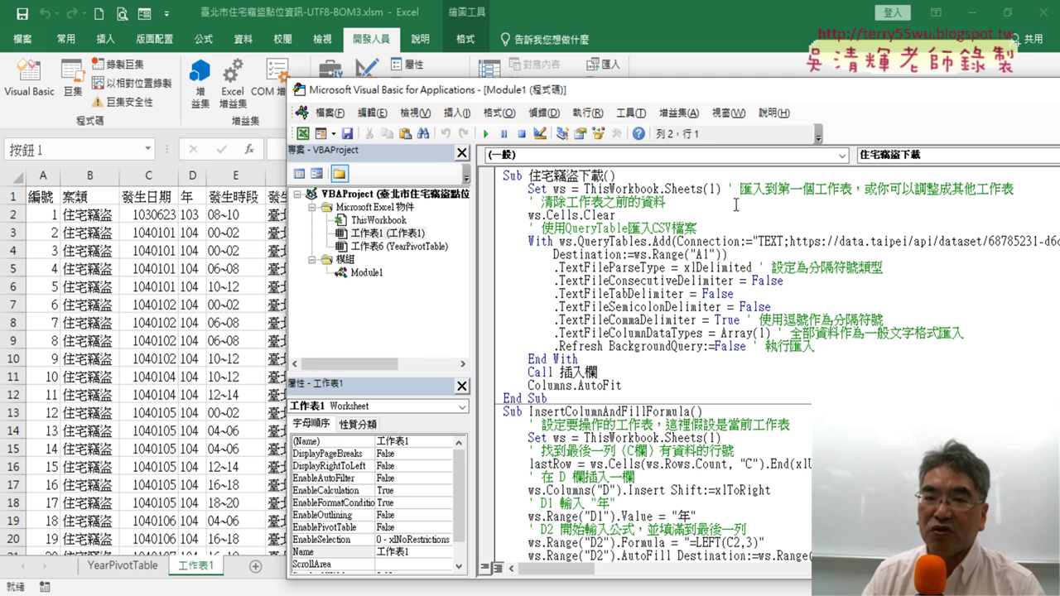
Show Module1 and widen its code area by moving the splitter and editor window left
click(505, 192)
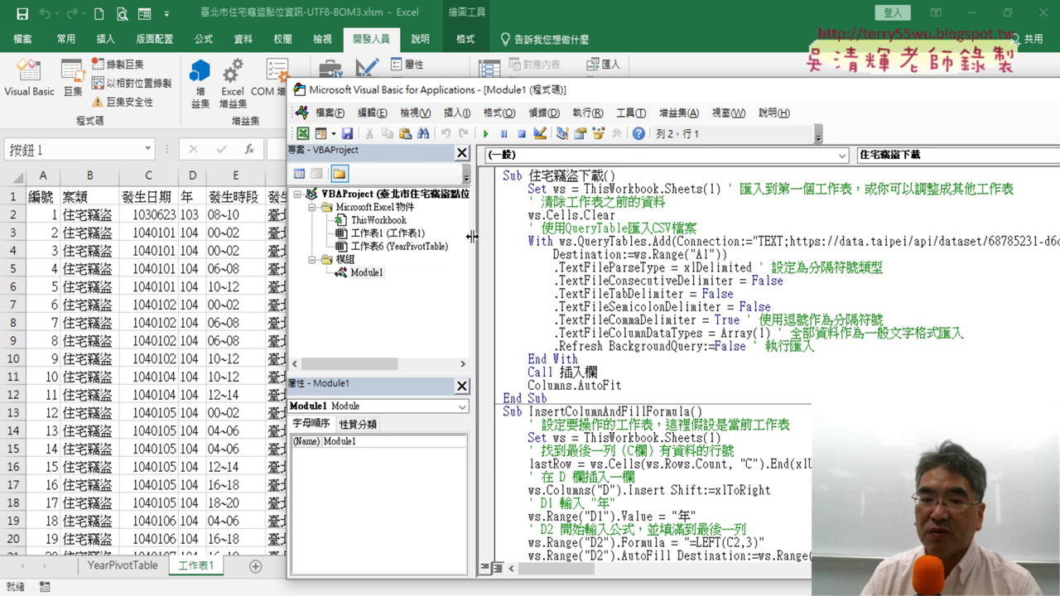
drag(474, 236, 389, 235)
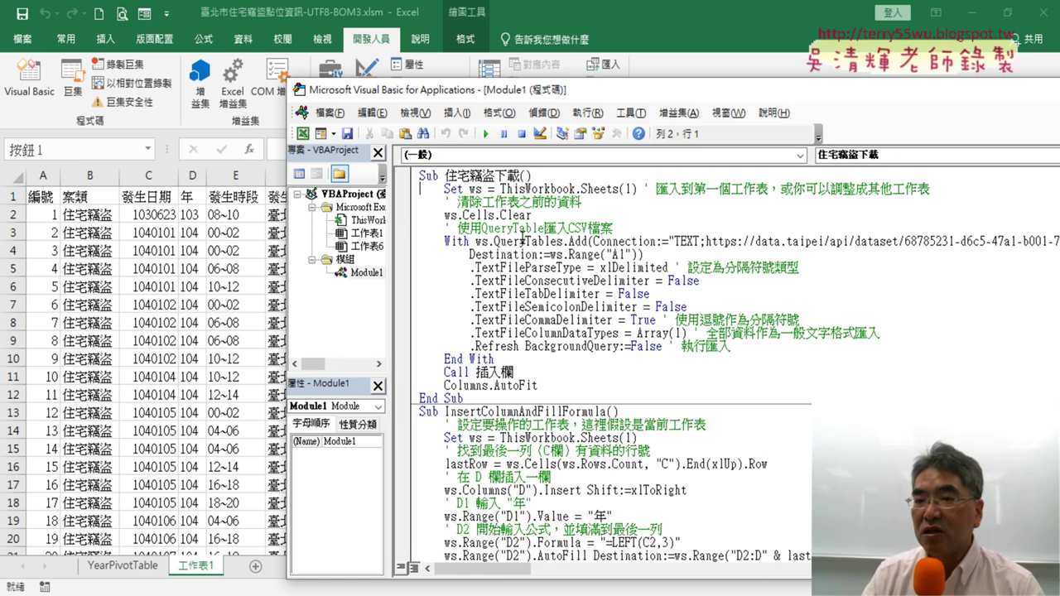
drag(571, 95, 342, 81)
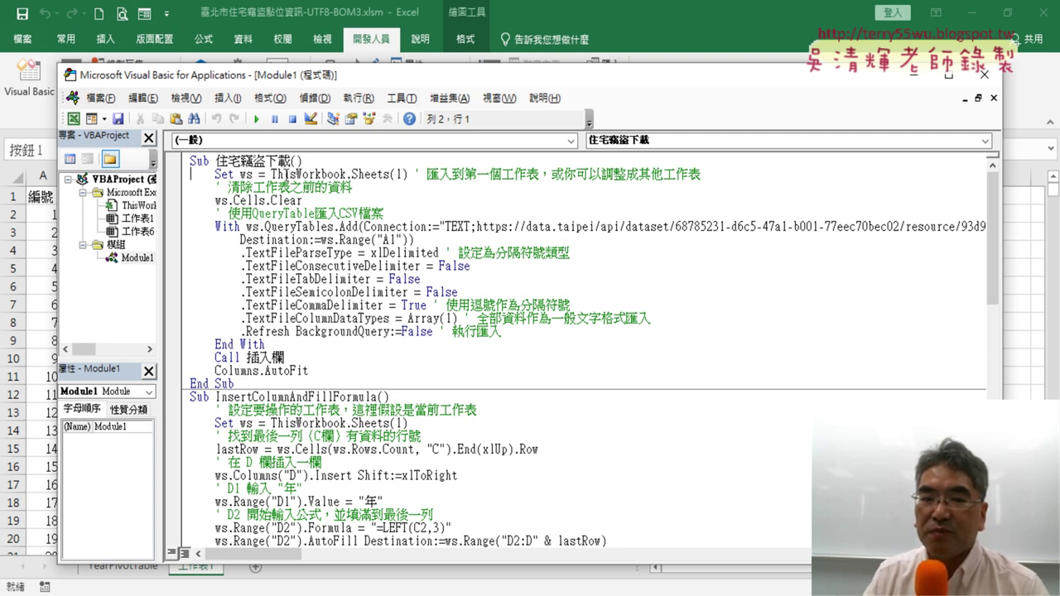
drag(216, 161, 290, 160)
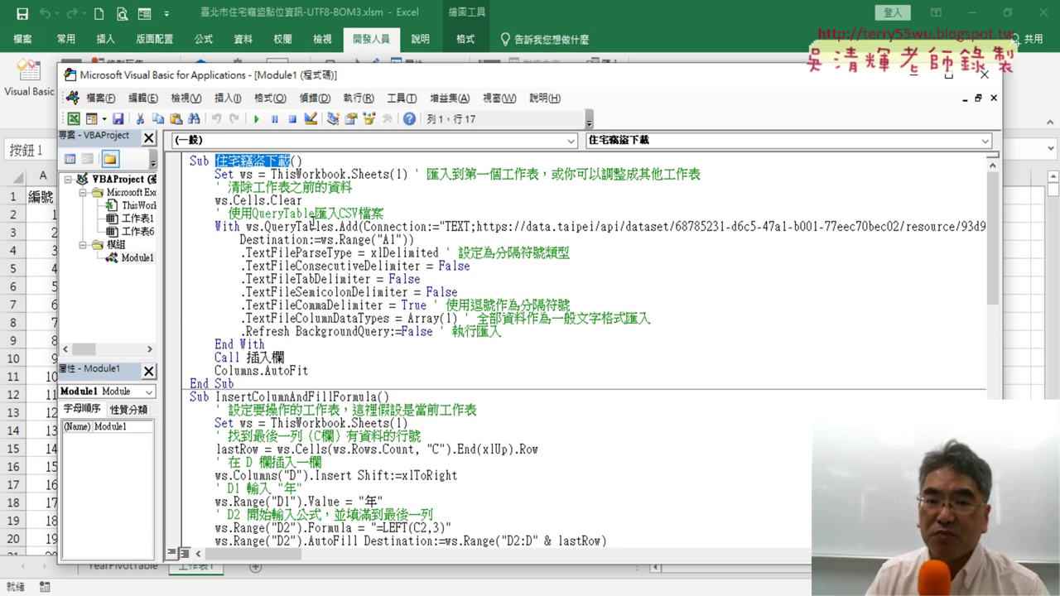
drag(264, 226, 335, 226)
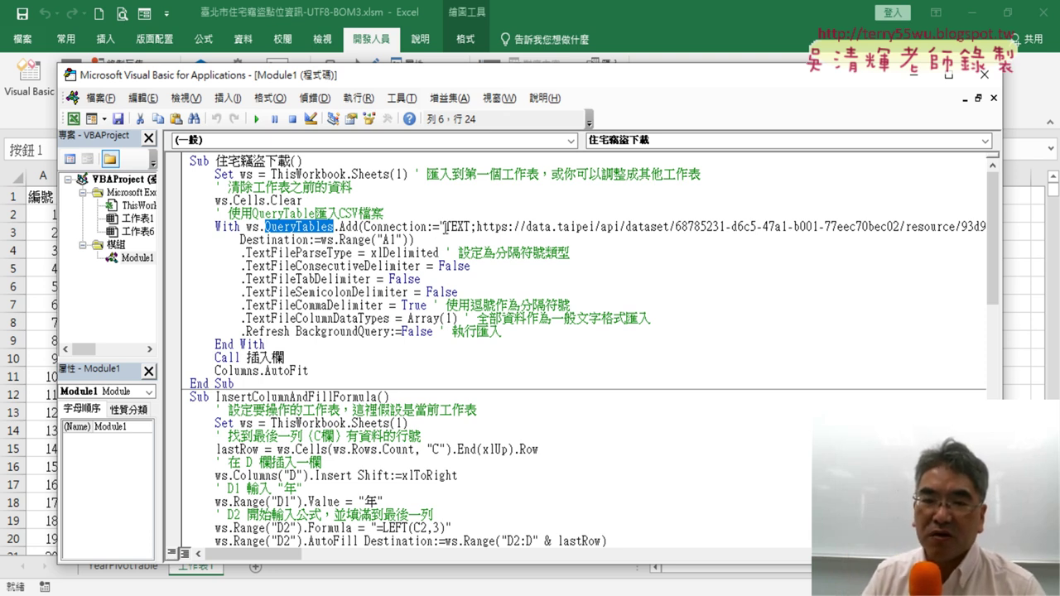
drag(445, 226, 472, 227)
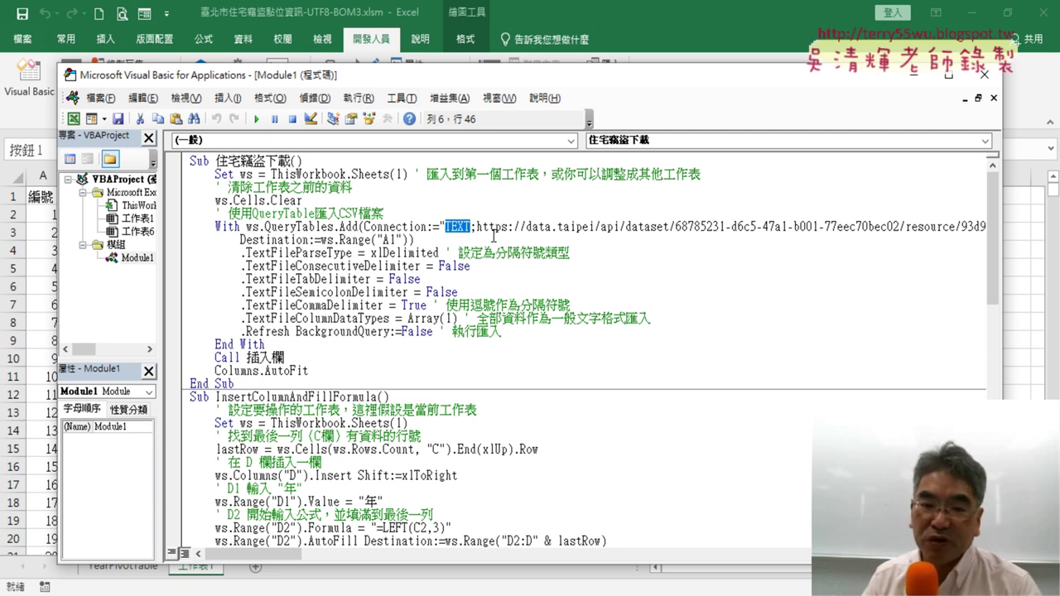
Open the 02_用QueryTables下載大樂透歷史資料 document from the Google Drive course notes folder
mouse_move(214, 588)
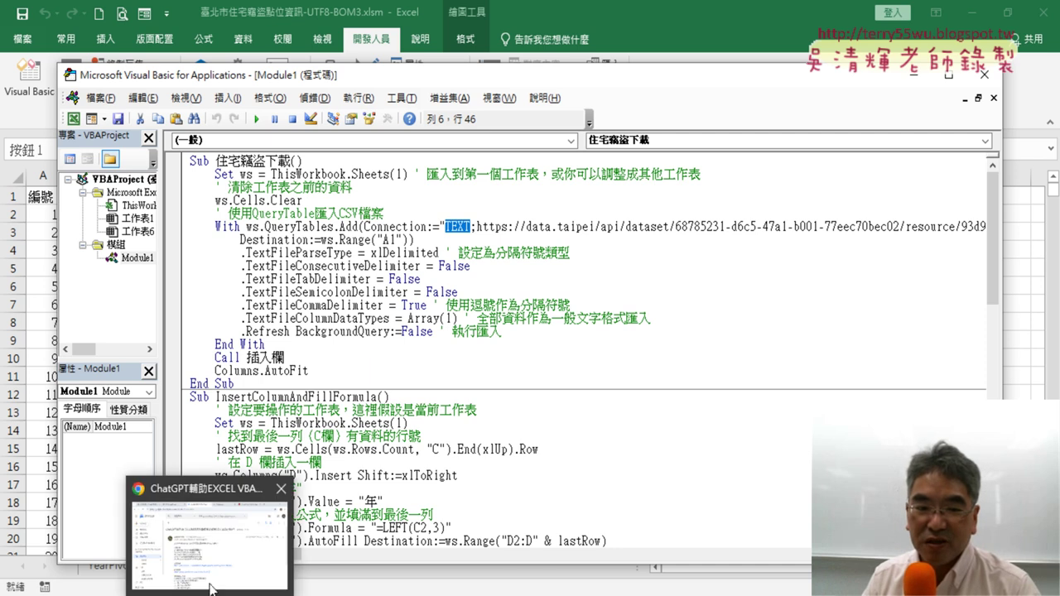
click(214, 568)
click(90, 23)
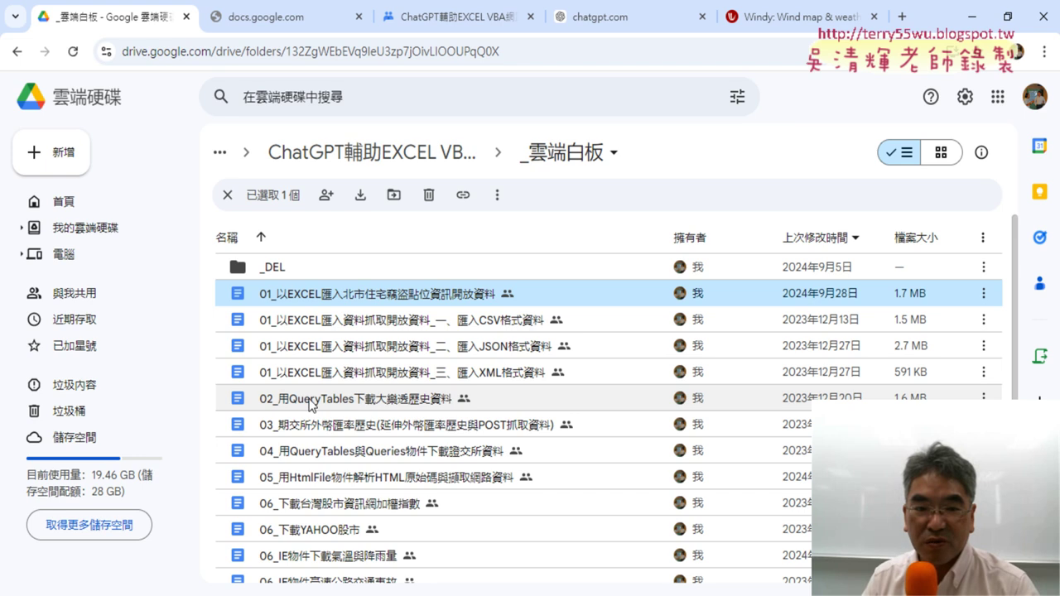
double_click(430, 405)
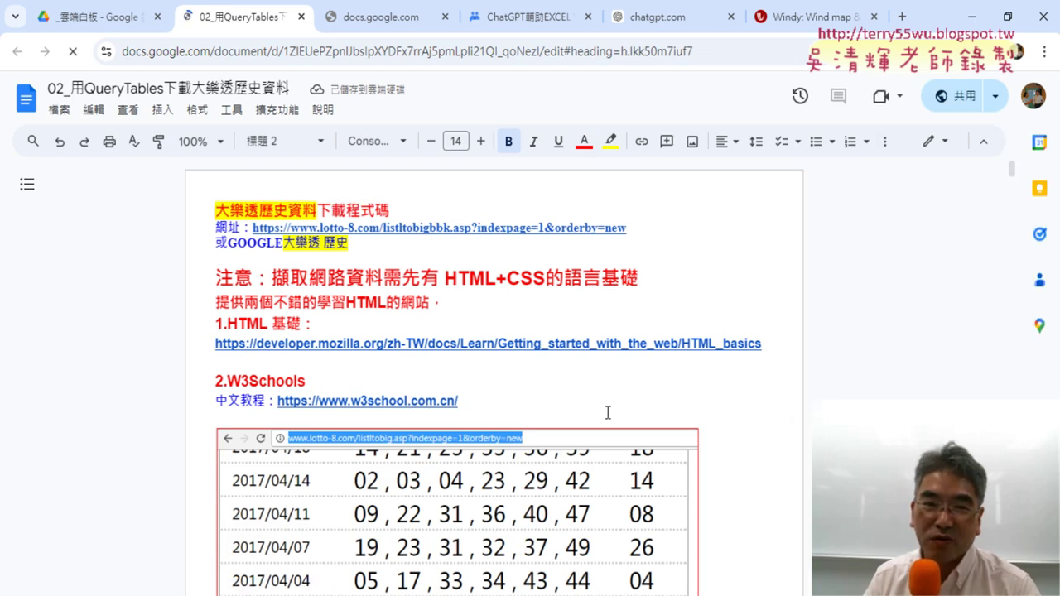
click(386, 17)
click(72, 52)
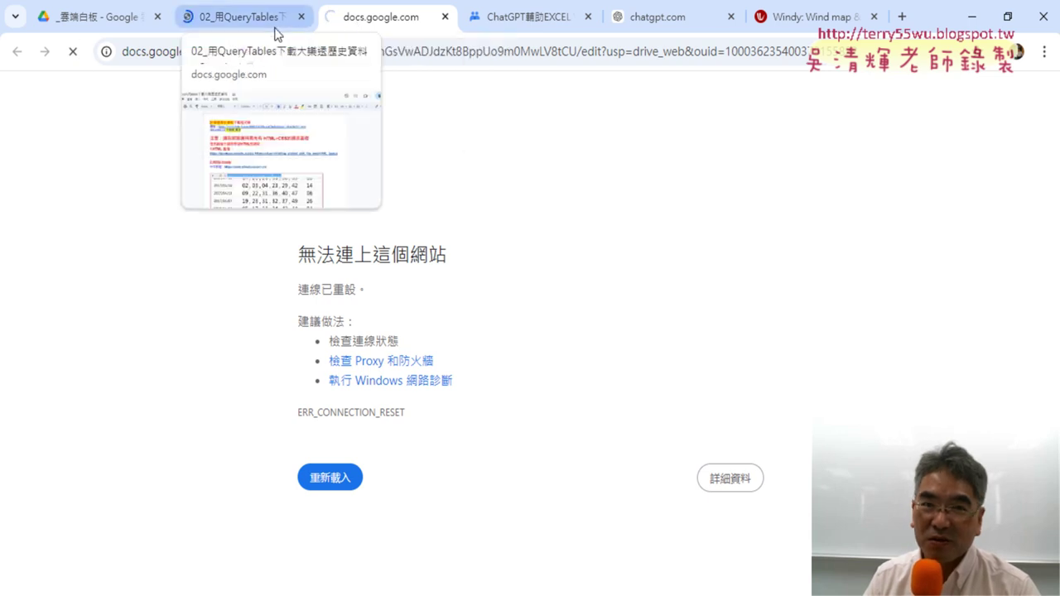
click(249, 23)
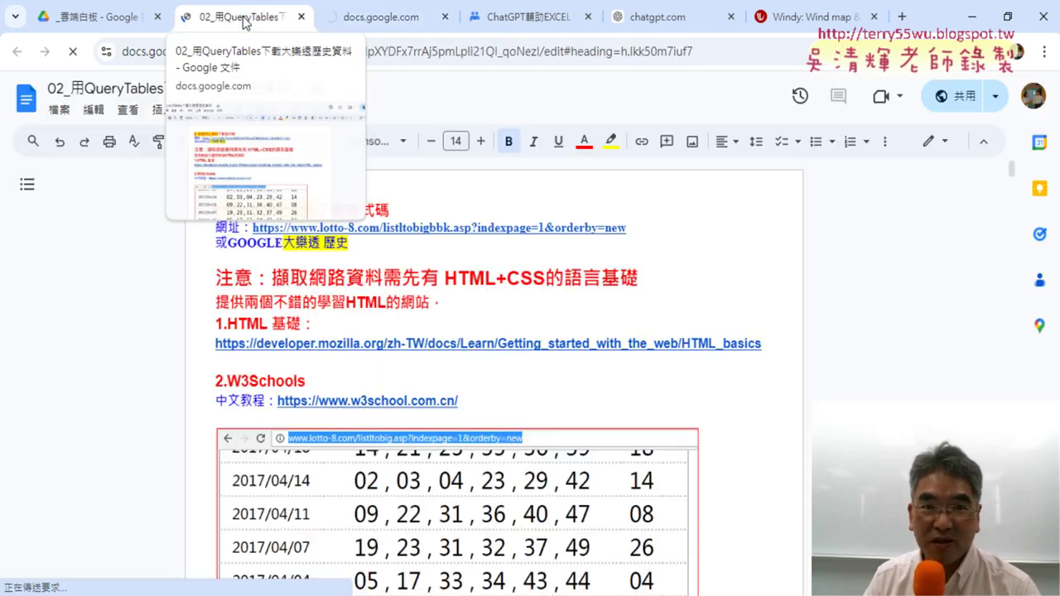
Scroll down to the 範例程式碼 sample QueryTables download code
scroll(723, 368, down, 2)
scroll(722, 367, down, 3)
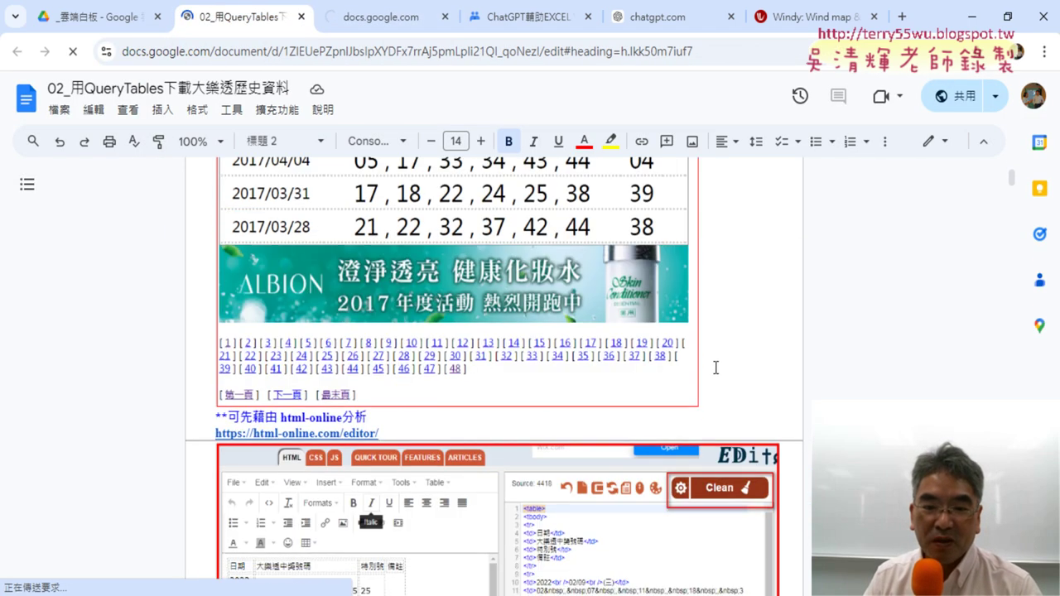
scroll(723, 368, down, 5)
scroll(720, 369, down, 4)
scroll(717, 369, down, 5)
scroll(717, 368, down, 2)
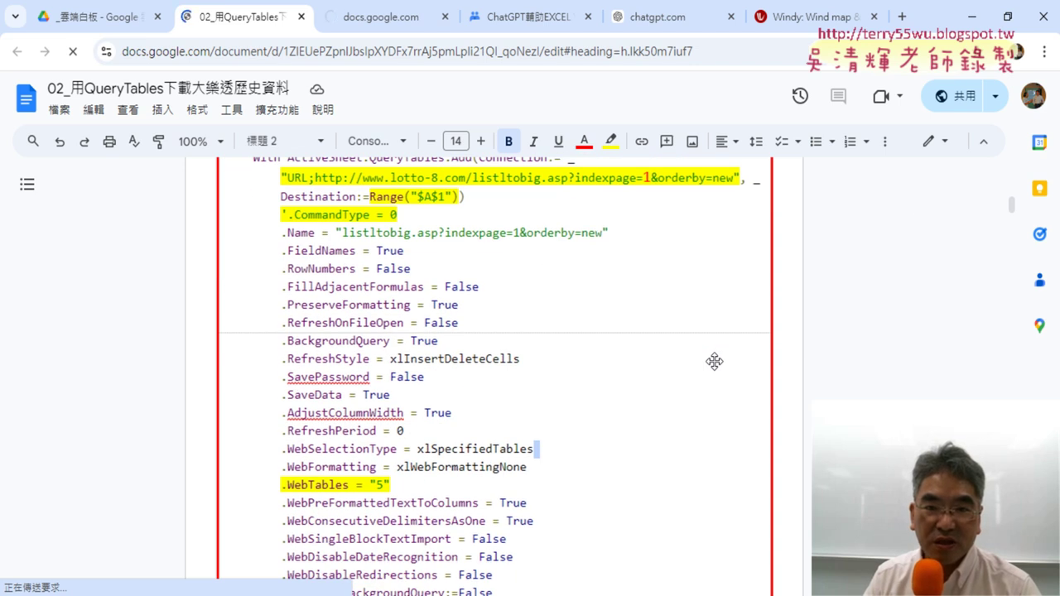
scroll(714, 362, up, 1)
scroll(714, 361, down, 3)
scroll(714, 361, down, 3)
scroll(714, 361, down, 1)
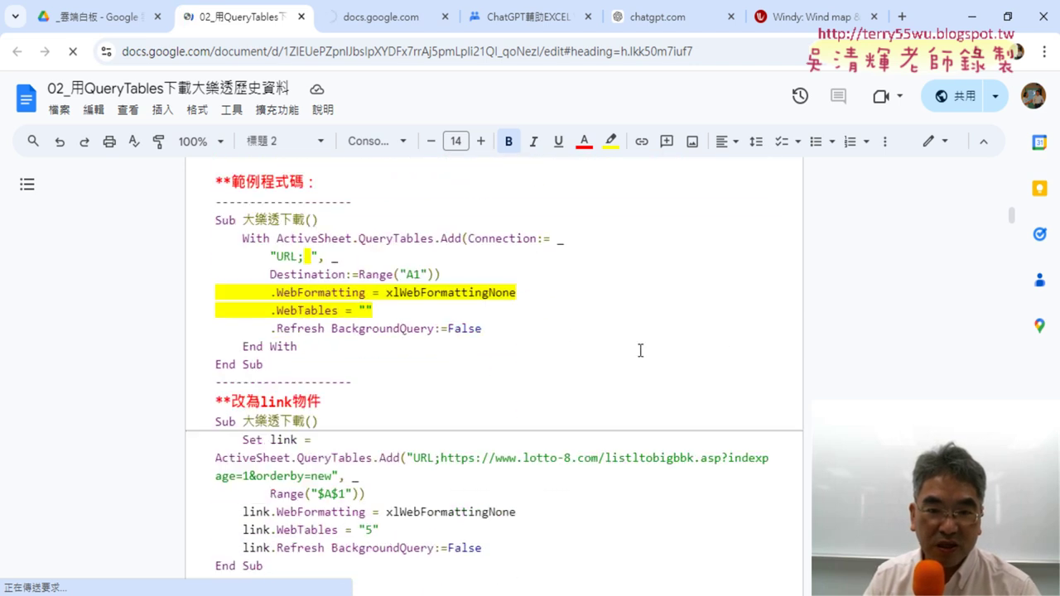
Highlight QueryTables, Connection and the URL prefix in the sample code
drag(360, 239, 431, 237)
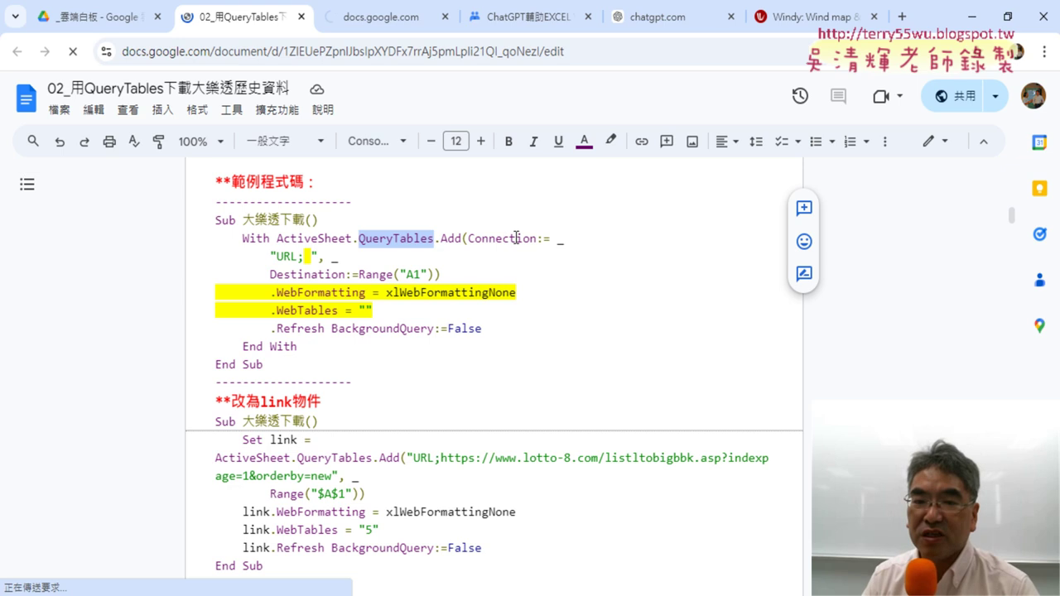
drag(539, 239, 472, 239)
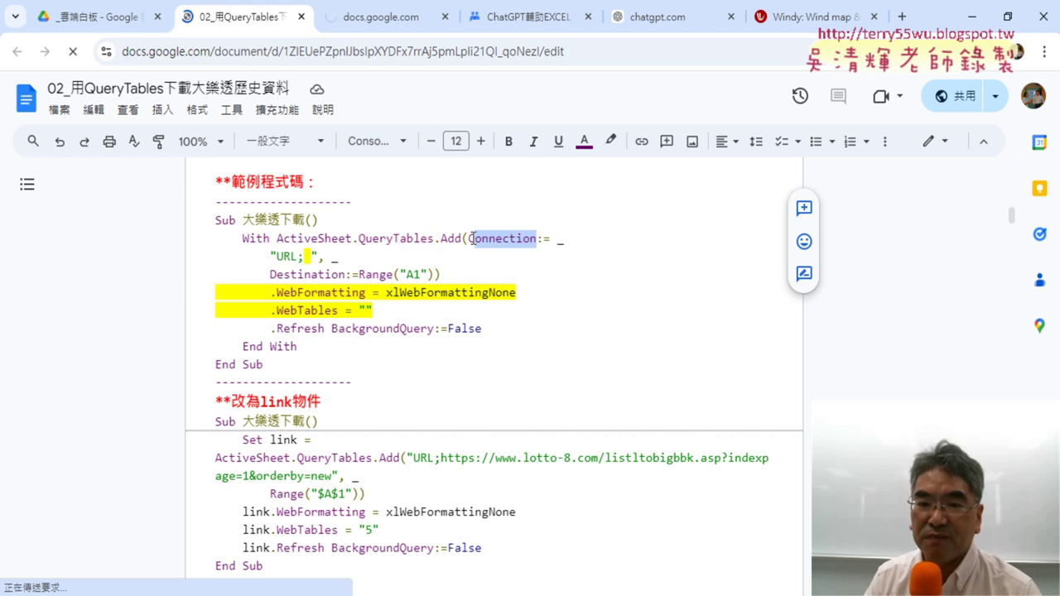
click(448, 238)
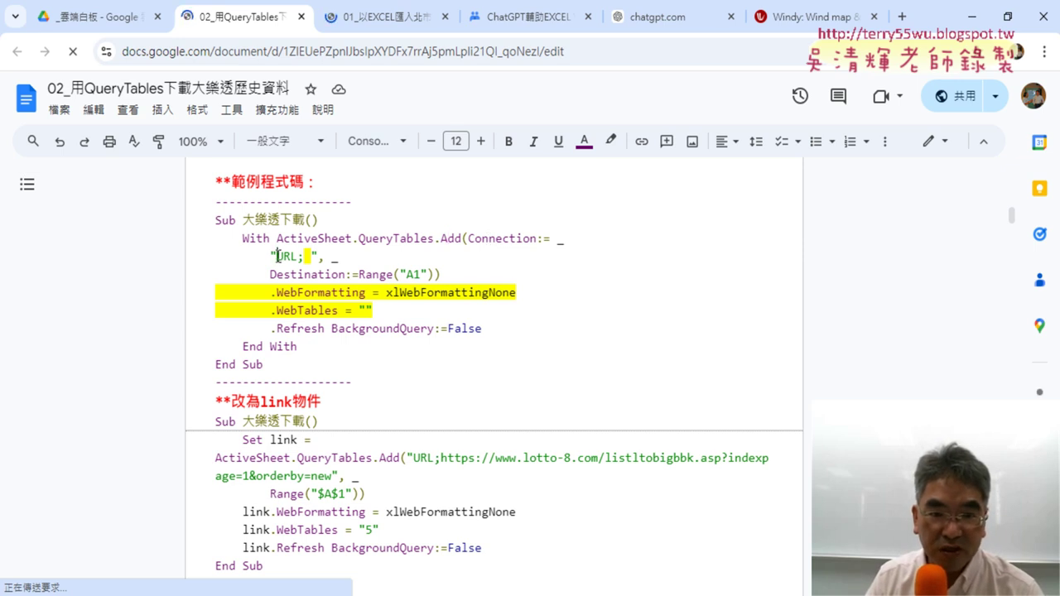
drag(278, 256, 295, 256)
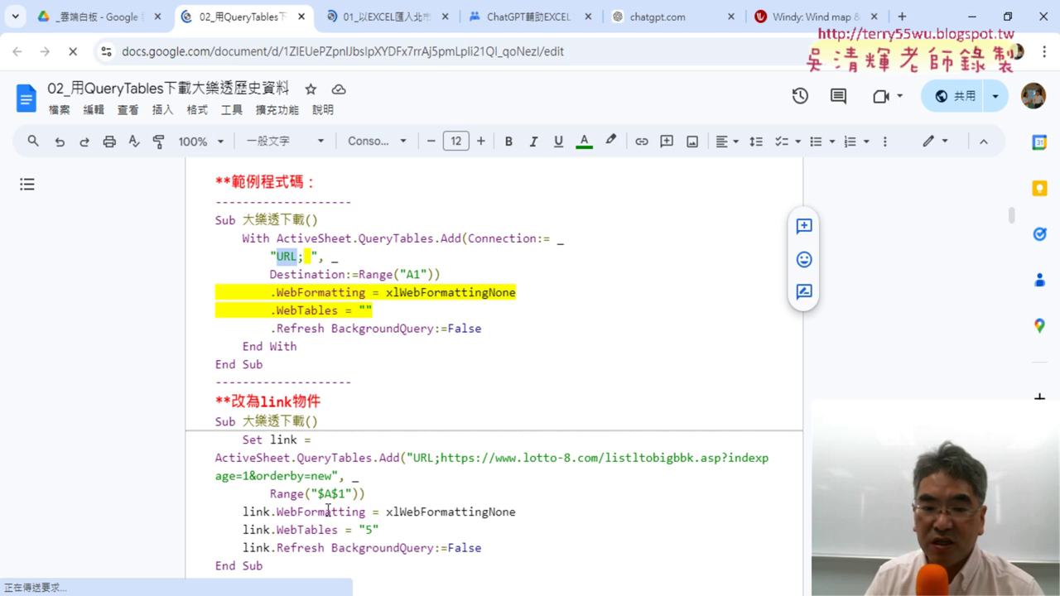
Compare the URL connection string with the VBA macro code, then open a new browser tab
click(331, 538)
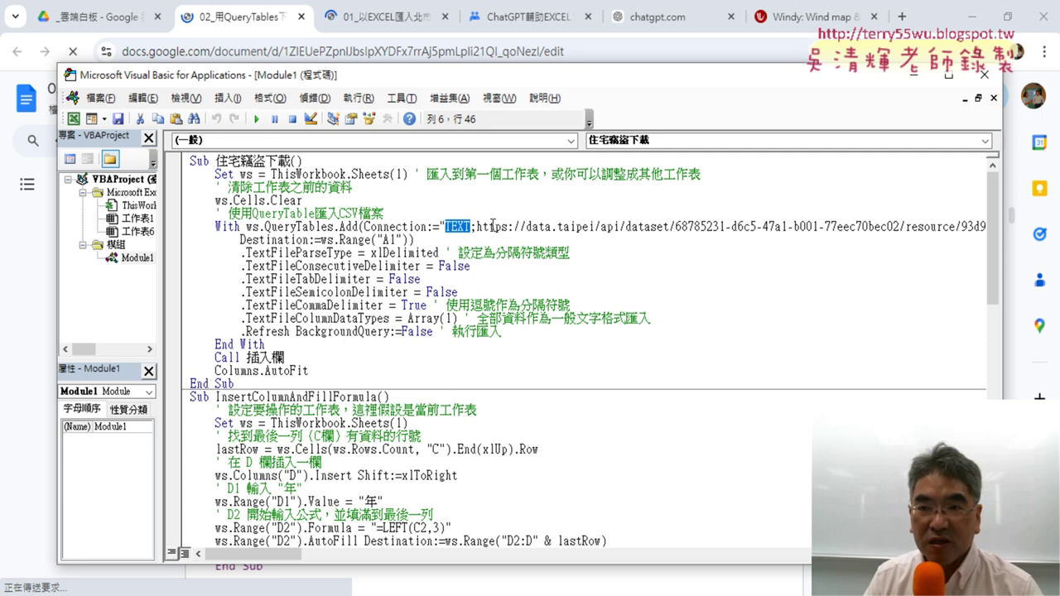
click(941, 29)
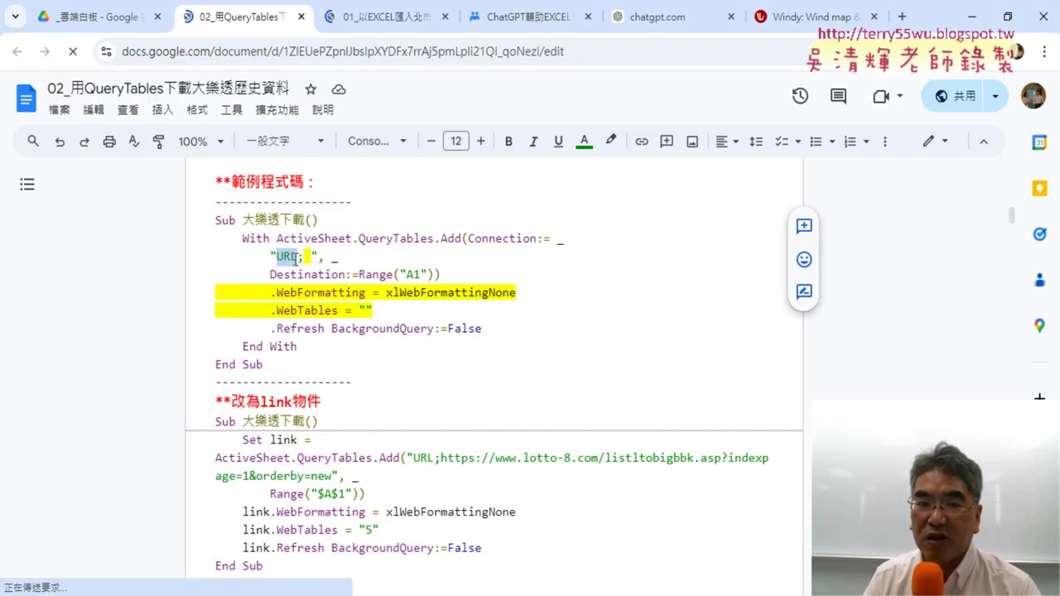
click(295, 257)
drag(295, 257, 278, 258)
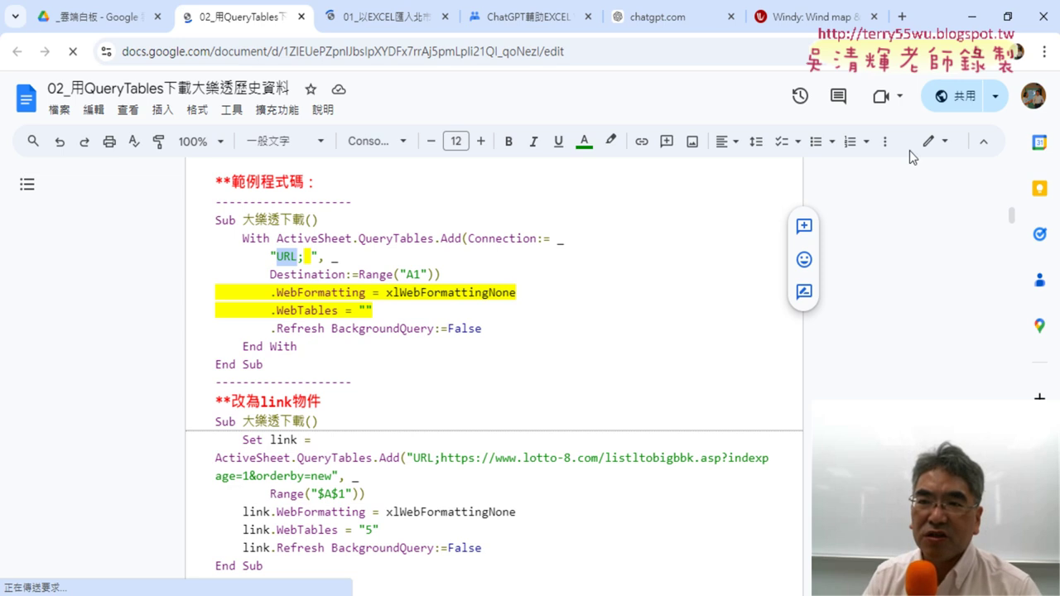
click(902, 16)
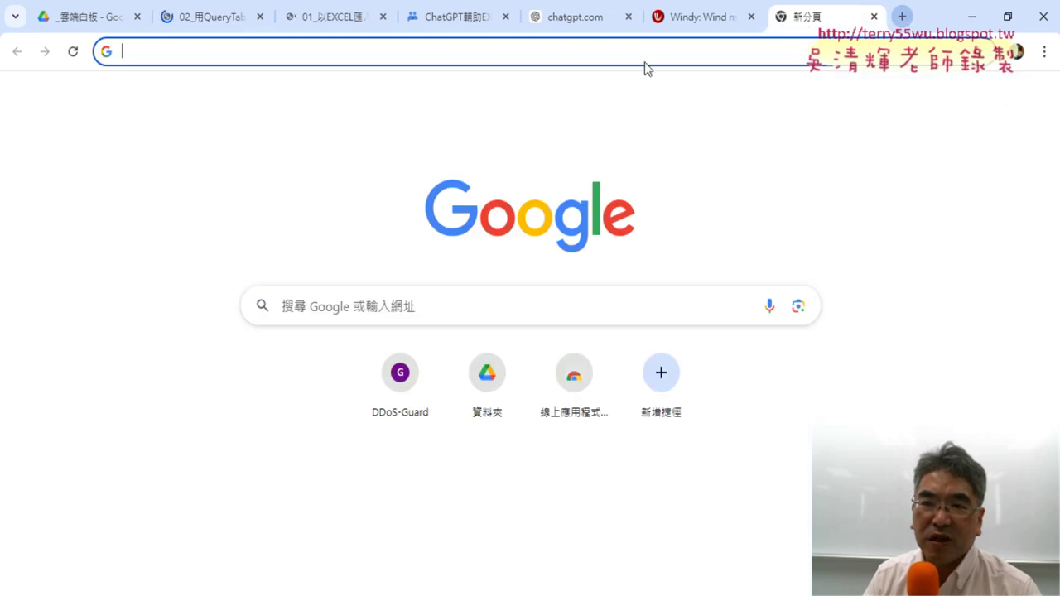
Return from the empty tab to the QueryTables Google Doc and highlight URL in its code
click(544, 52)
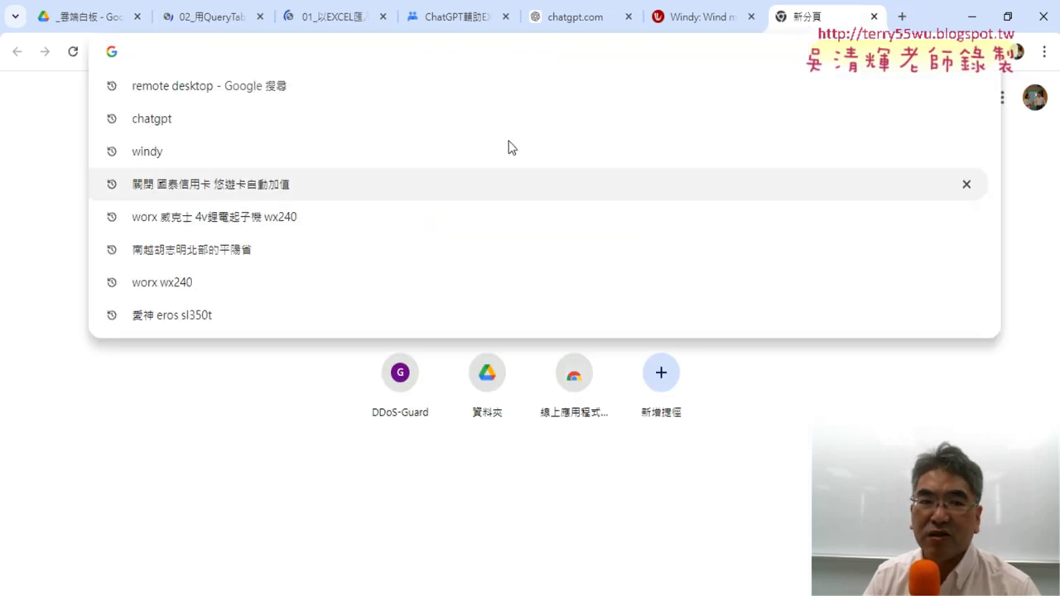
click(268, 503)
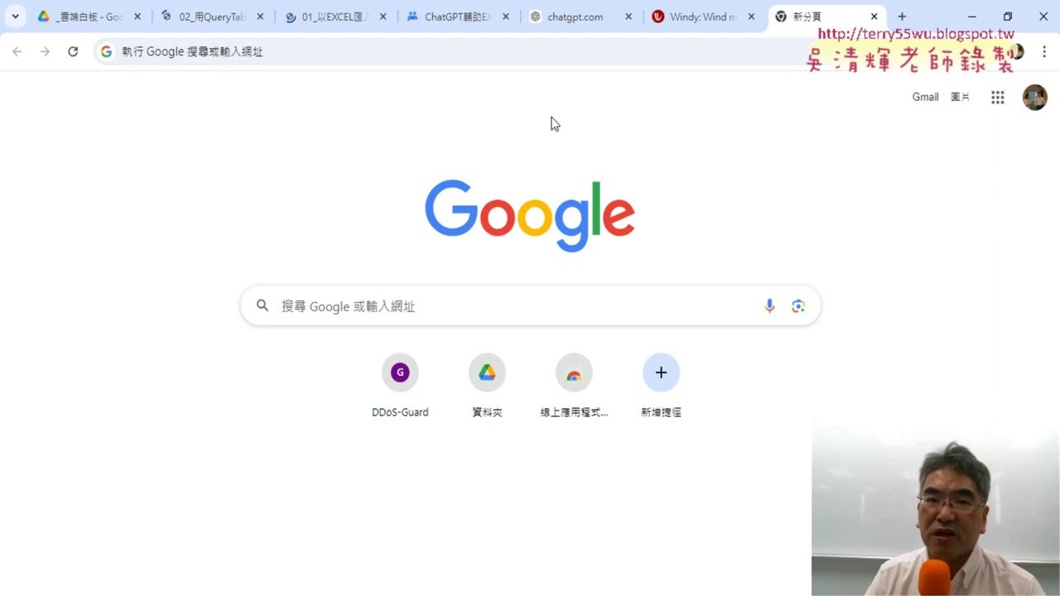
click(212, 17)
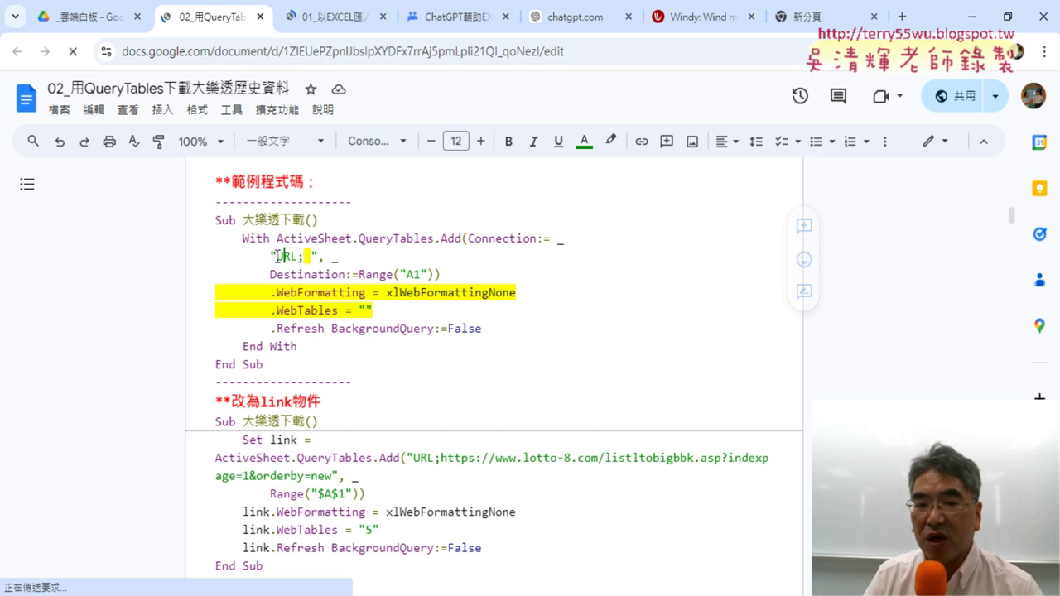
drag(291, 253, 298, 253)
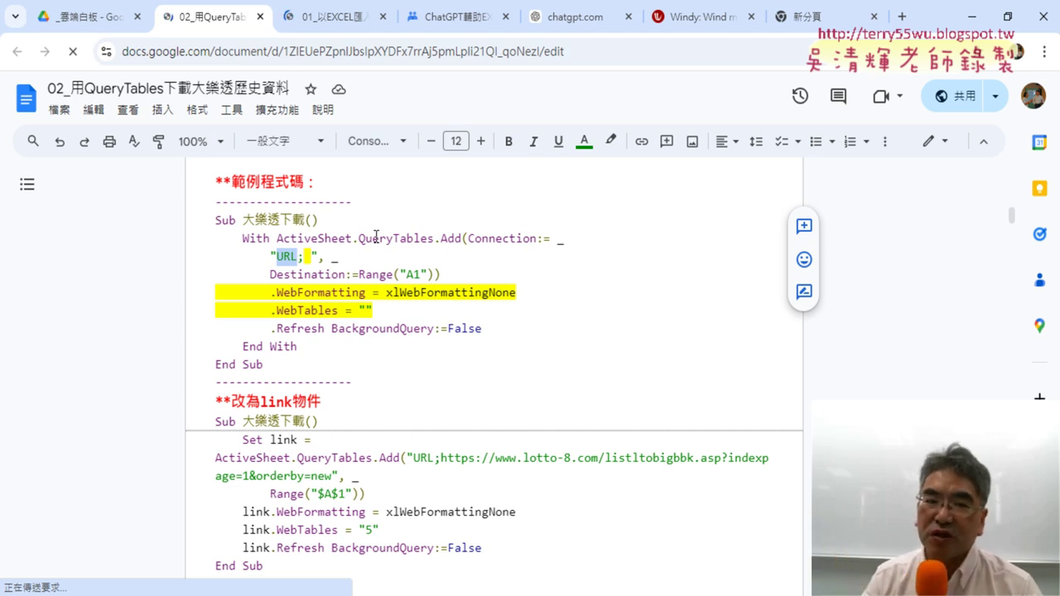
At the doc's top, highlight the heading and 大樂透 歷史, then preview the lotto-8.com link
scroll(485, 300, up, 4)
scroll(487, 299, up, 2)
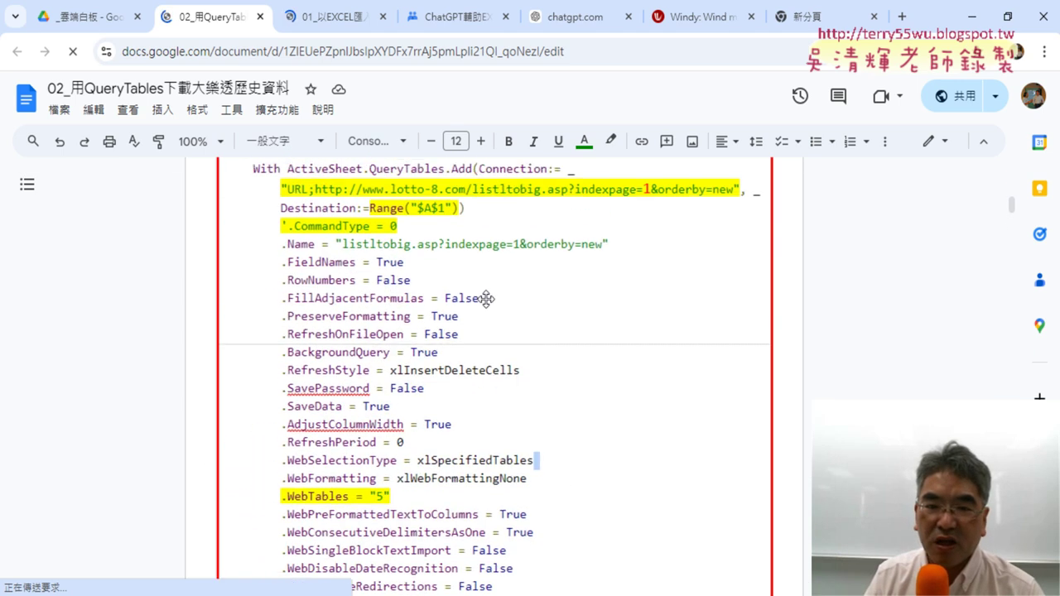
scroll(488, 298, up, 5)
scroll(490, 299, up, 5)
scroll(492, 299, up, 5)
scroll(492, 305, up, 5)
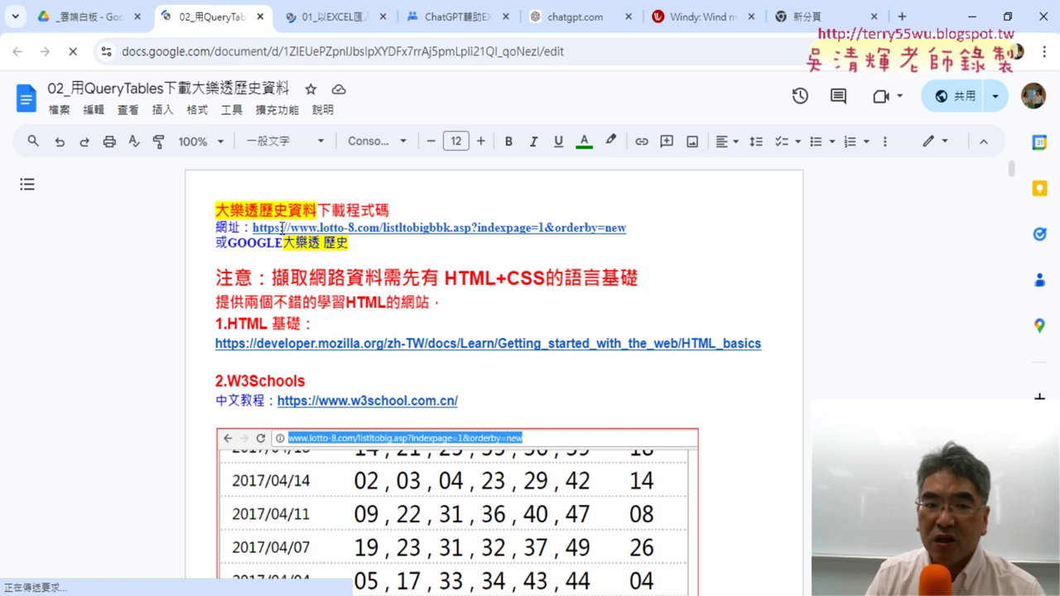
drag(219, 211, 404, 210)
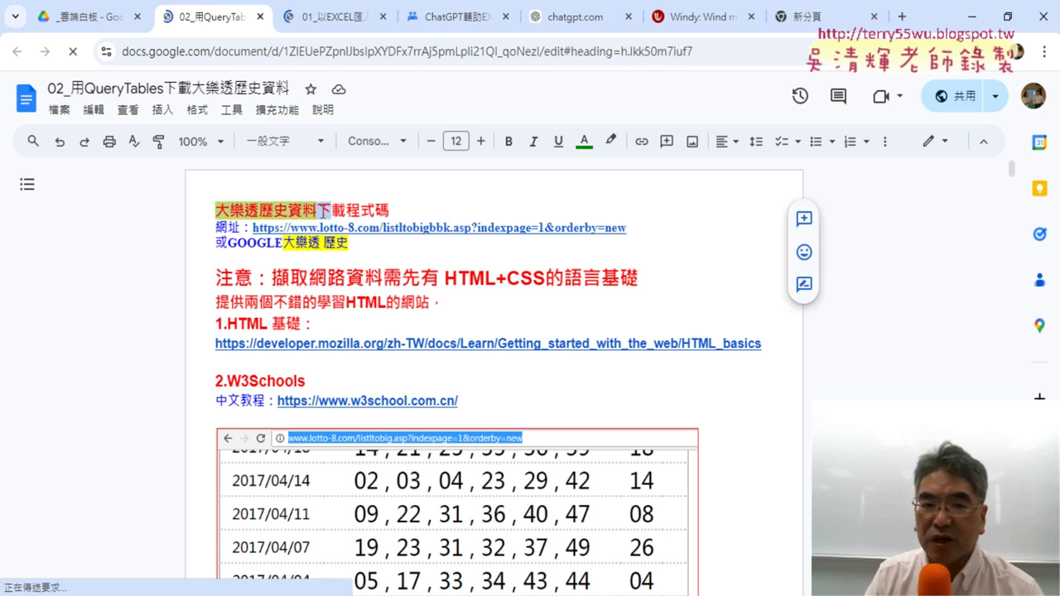
click(411, 210)
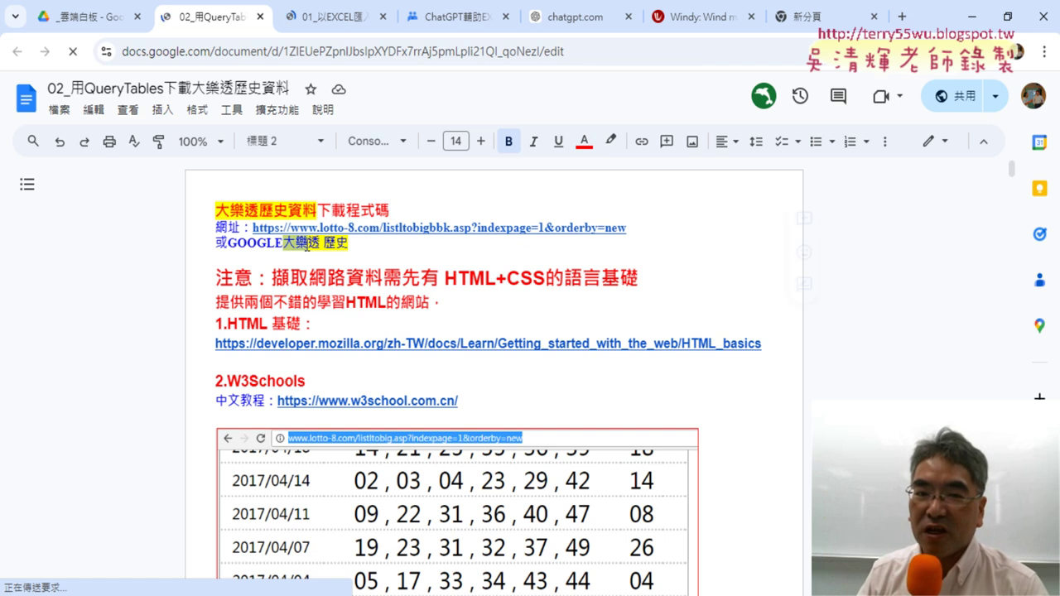
drag(284, 244, 351, 243)
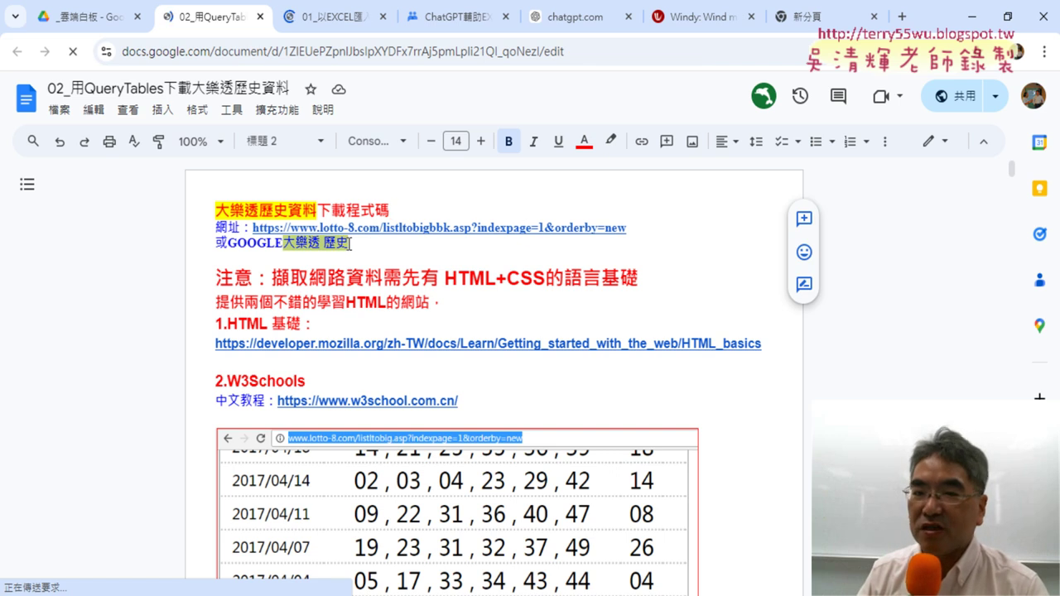
click(370, 227)
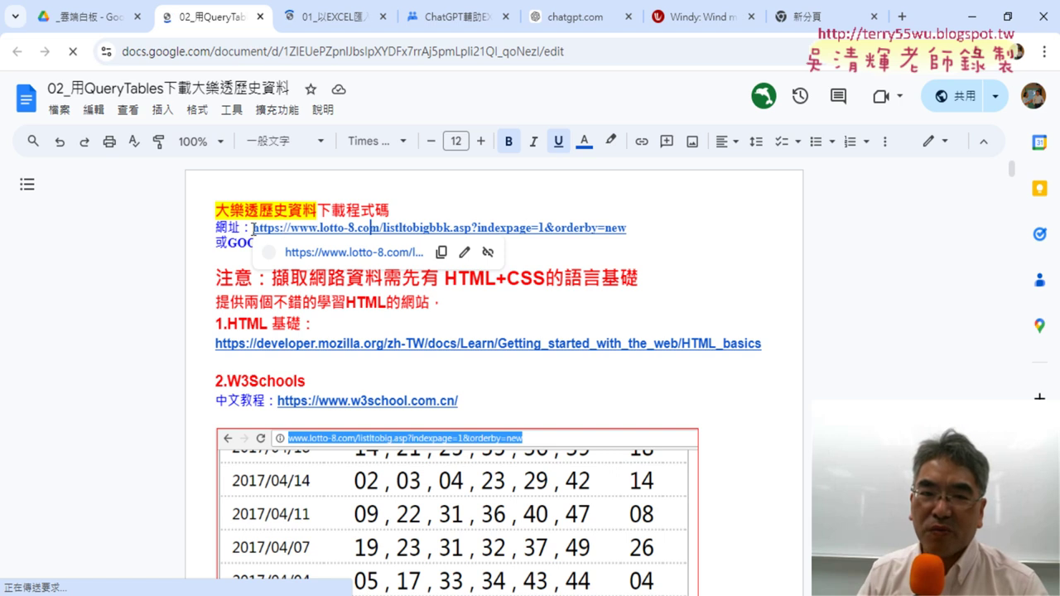
click(356, 252)
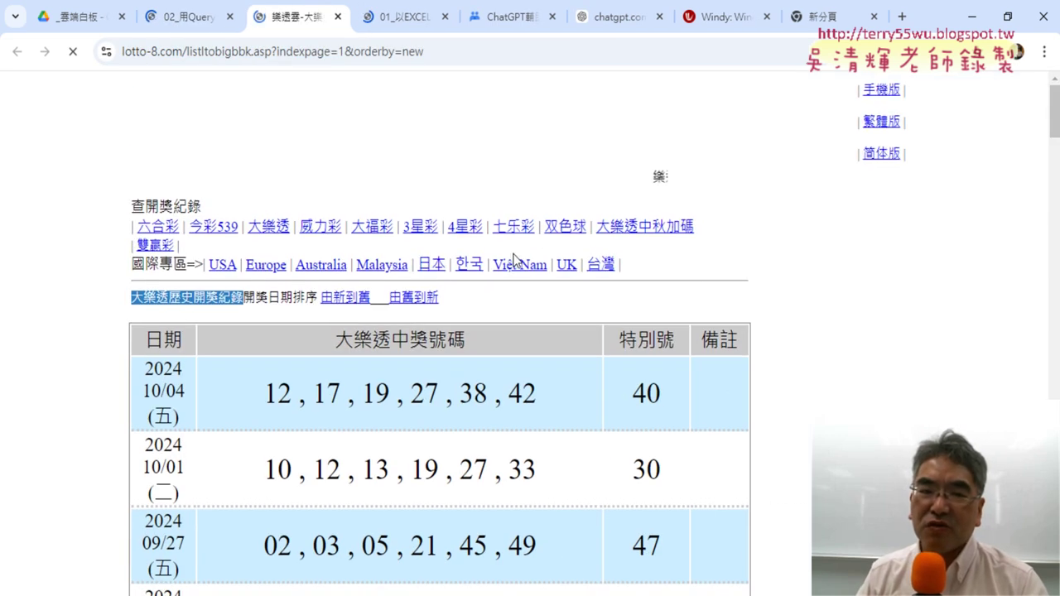
scroll(52, 275, down, 3)
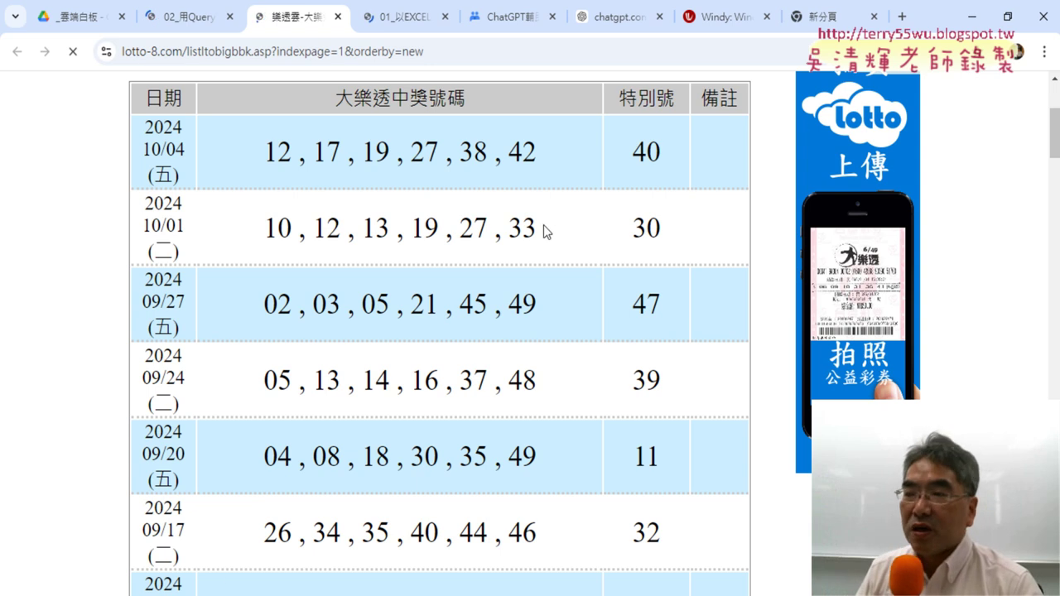
click(453, 52)
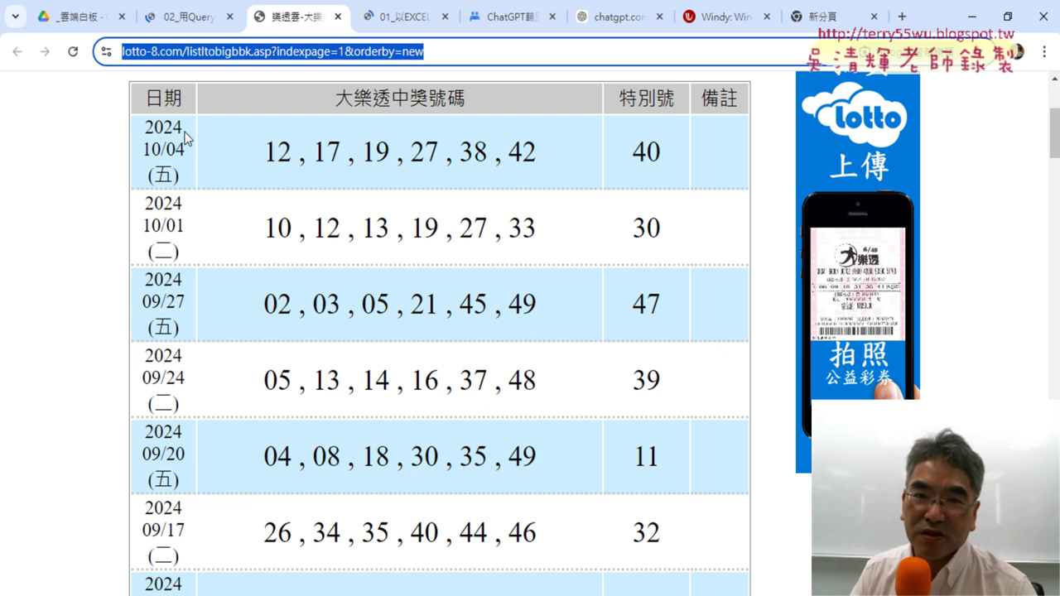
scroll(206, 162, up, 1)
mouse_move(147, 207)
mouse_down()
mouse_move(184, 208)
mouse_move(187, 234)
mouse_up()
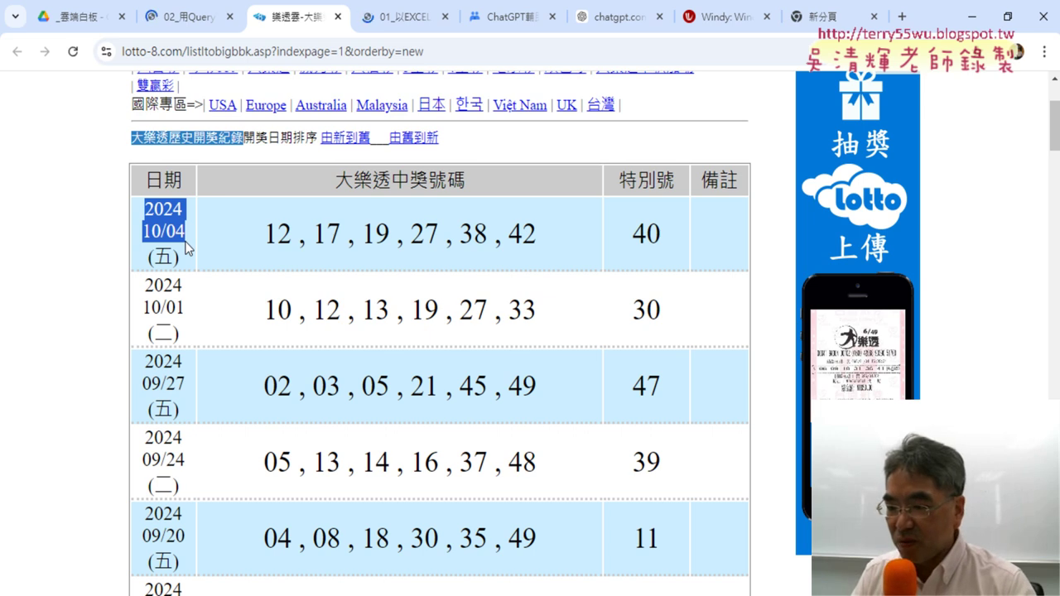
mouse_move(187, 245)
mouse_down()
mouse_move(625, 274)
mouse_move(680, 265)
mouse_up()
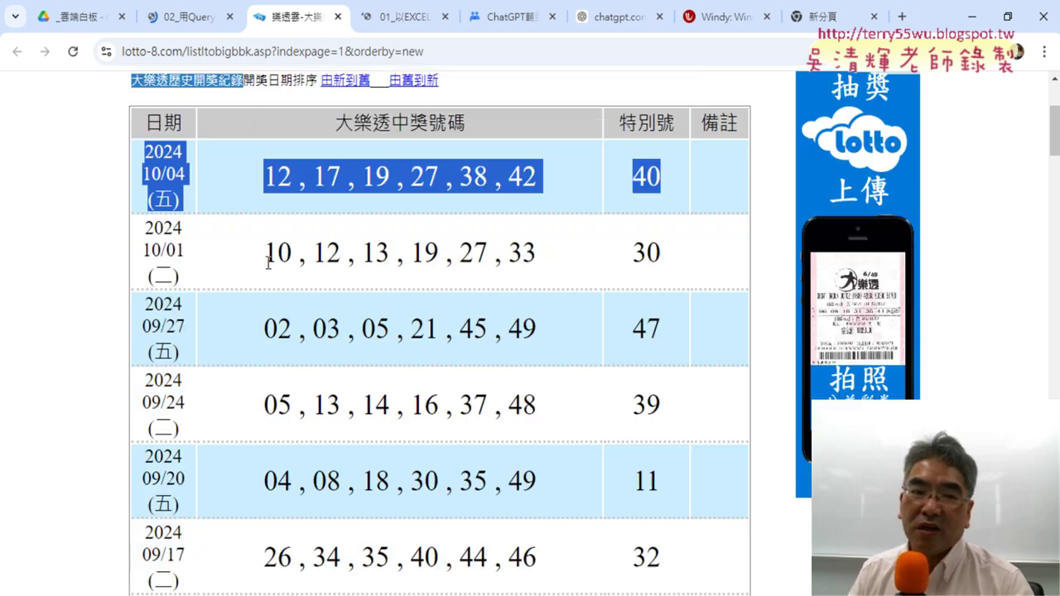
scroll(156, 141, down, 2)
drag(149, 124, 189, 178)
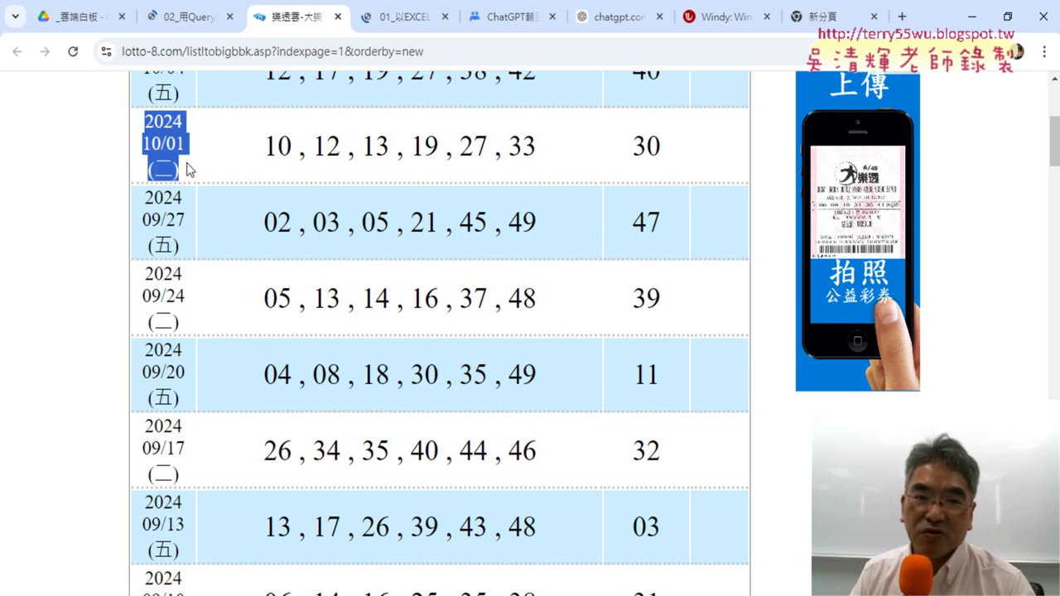
scroll(239, 285, down, 4)
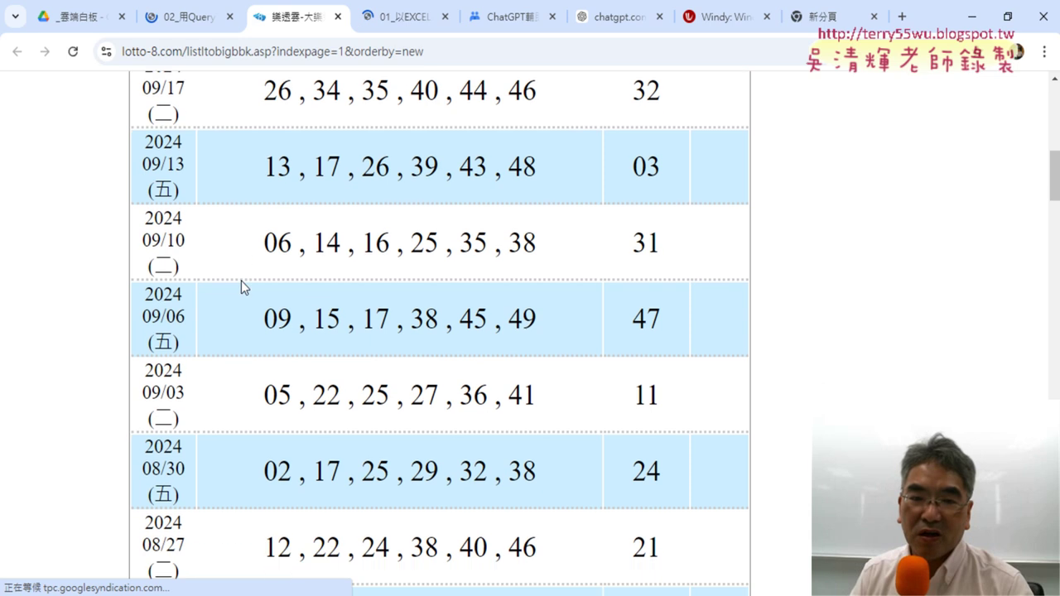
scroll(244, 279, down, 3)
scroll(242, 281, down, 4)
scroll(242, 275, down, 3)
scroll(242, 272, down, 3)
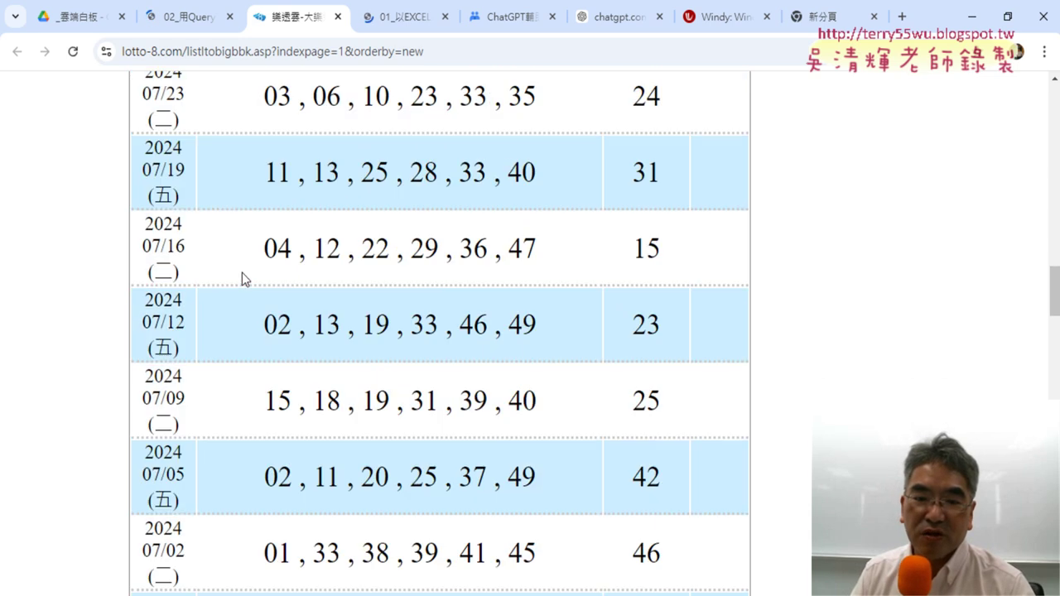
scroll(242, 272, down, 4)
scroll(238, 279, down, 2)
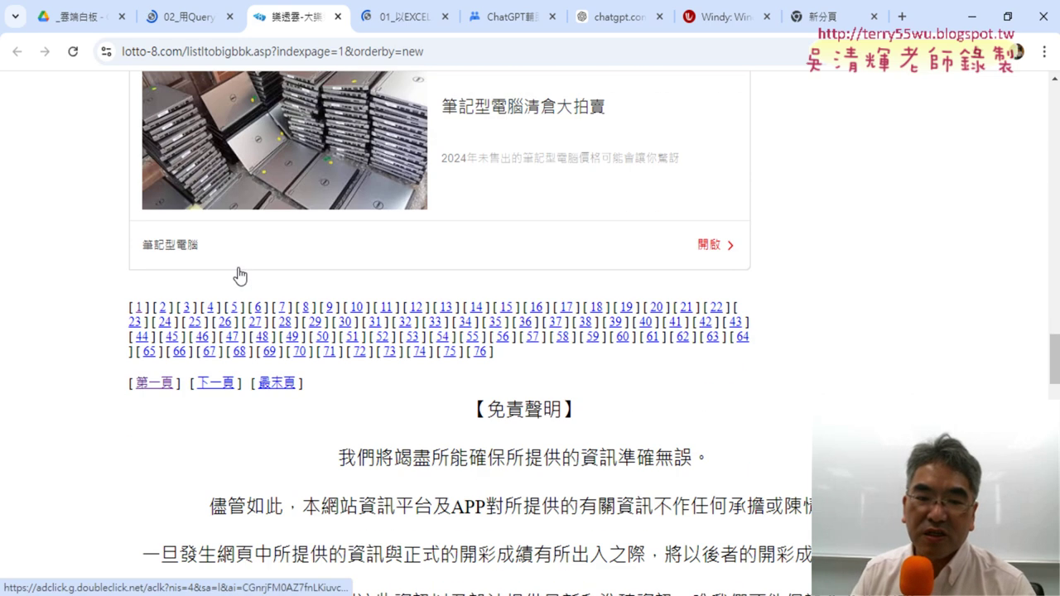
drag(113, 296, 132, 83)
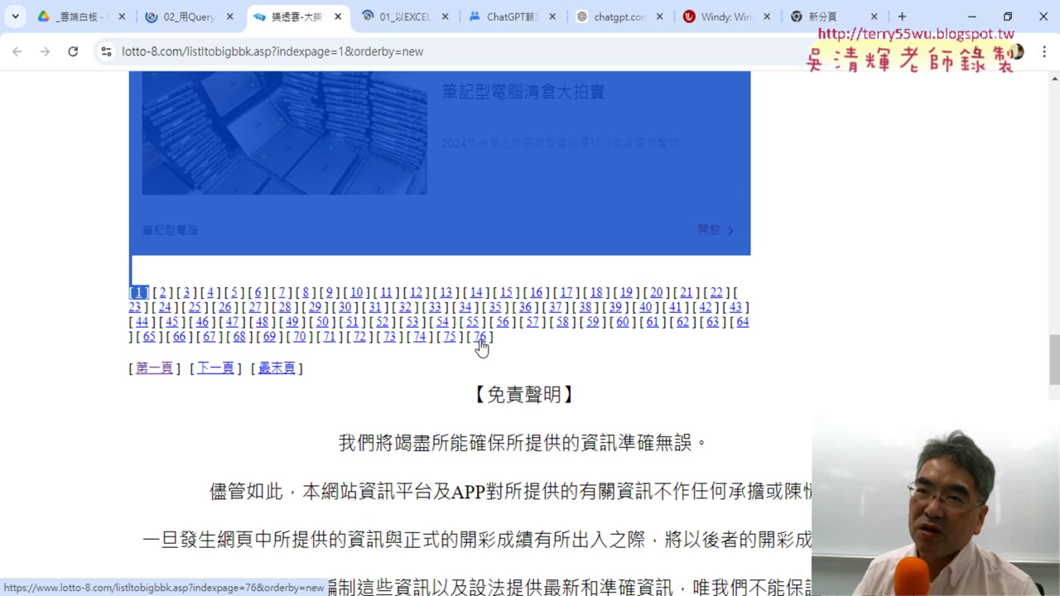
scroll(556, 246, up, 5)
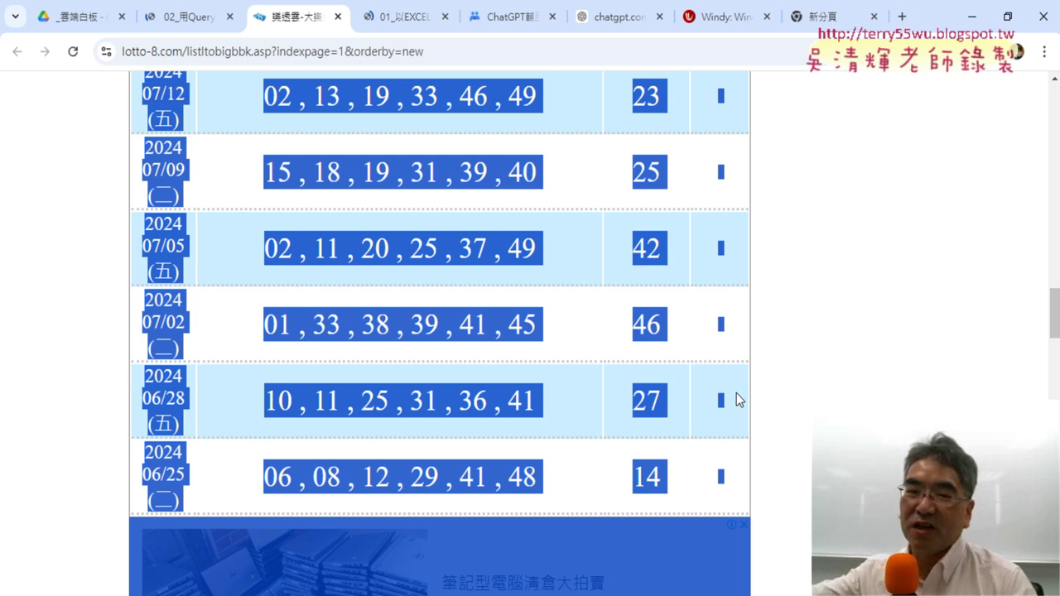
scroll(95, 339, down, 3)
scroll(133, 385, down, 2)
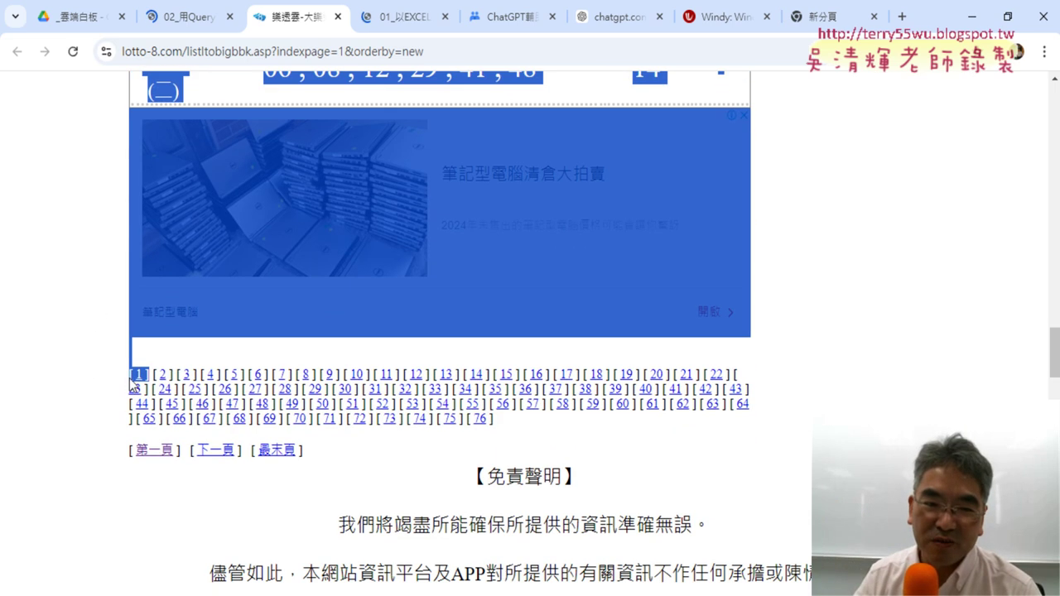
Open page 2 of the draw results, close the interstitial ad, and scroll through the draws
click(164, 375)
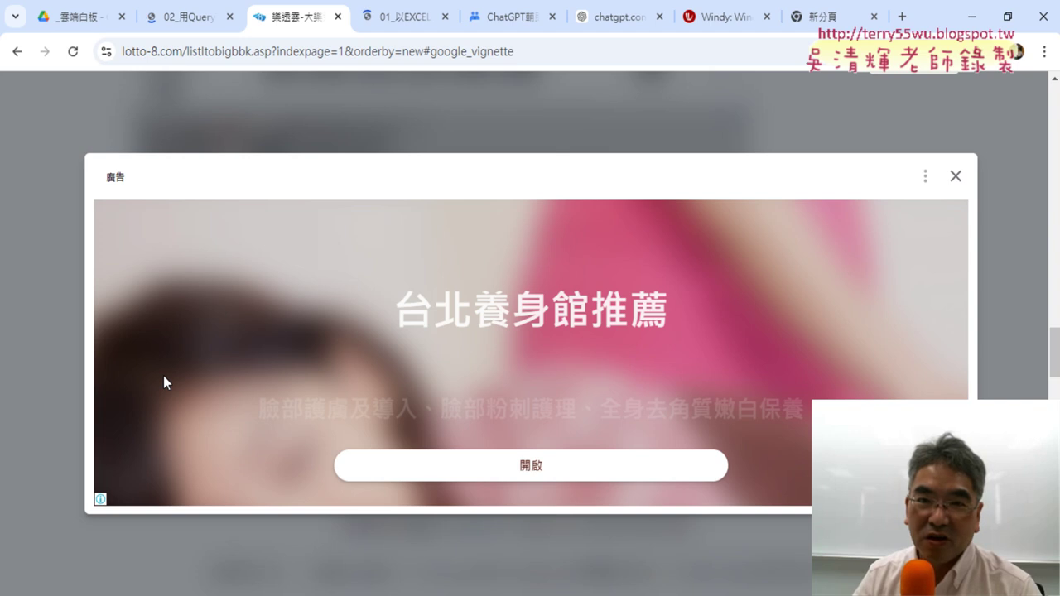
click(957, 177)
scroll(50, 207, down, 1)
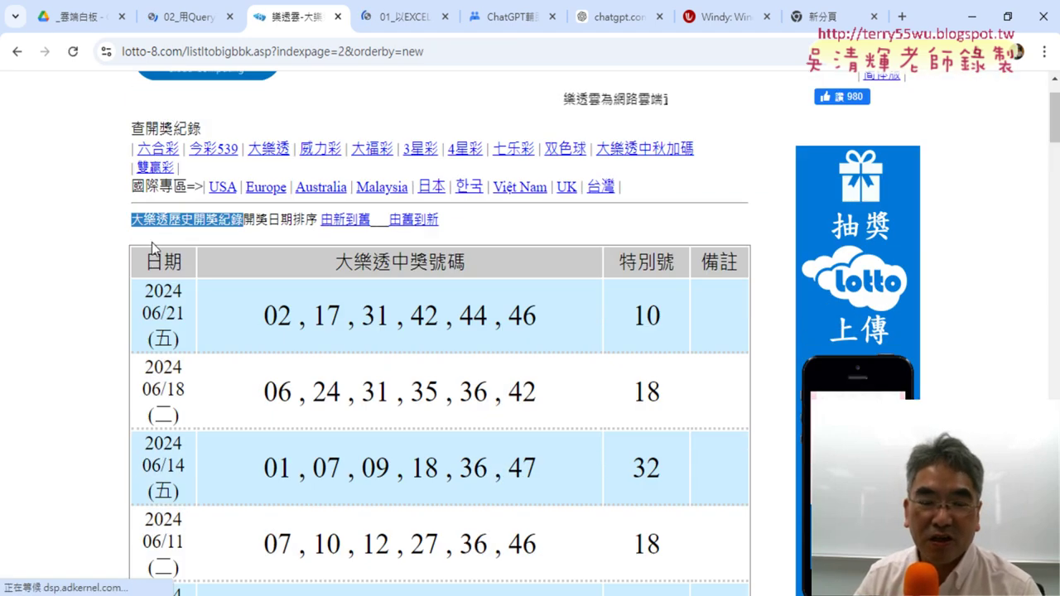
scroll(59, 279, down, 2)
scroll(59, 279, down, 6)
scroll(58, 279, down, 2)
scroll(58, 280, down, 1)
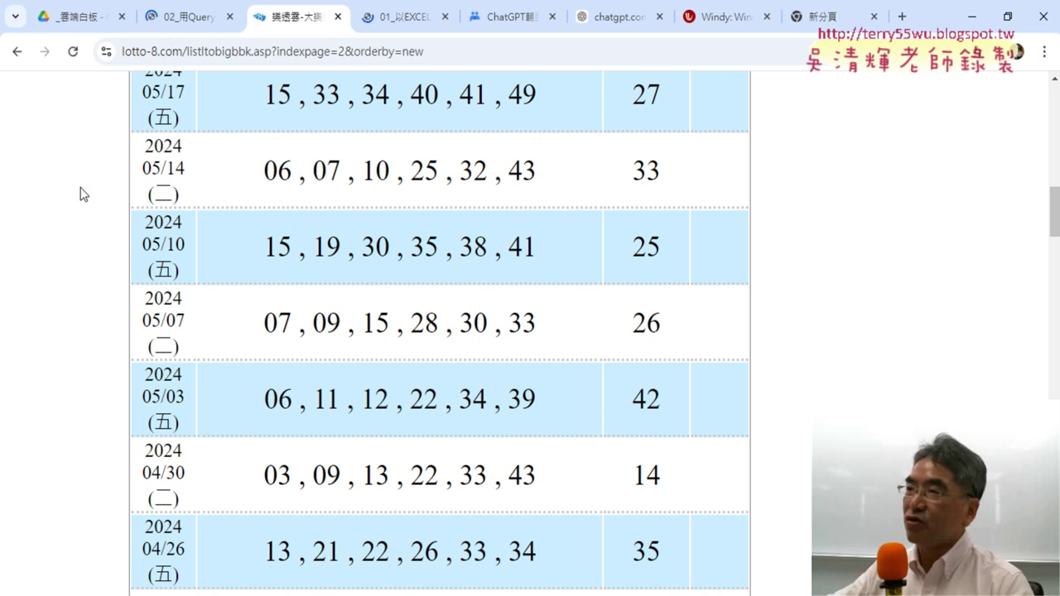
scroll(883, 379, down, 3)
scroll(840, 355, down, 4)
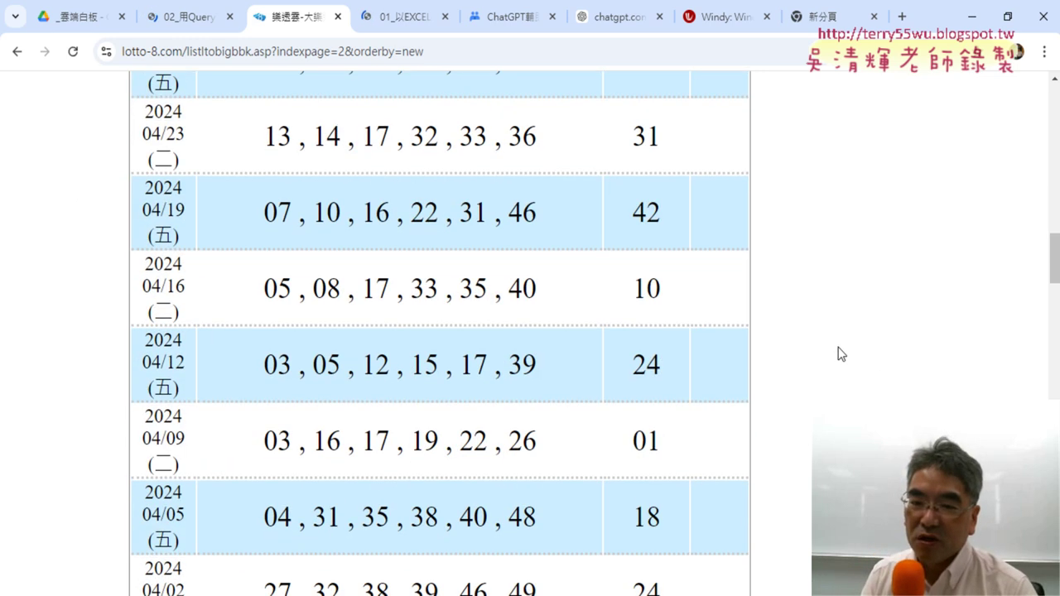
scroll(834, 351, down, 6)
scroll(835, 352, down, 4)
scroll(834, 348, down, 4)
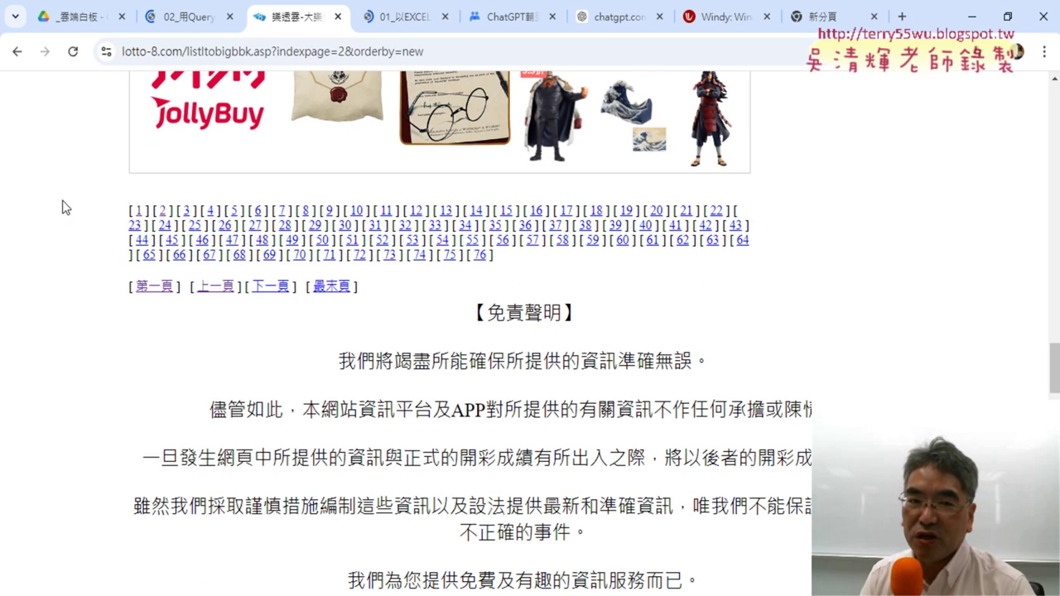
drag(123, 210, 146, 203)
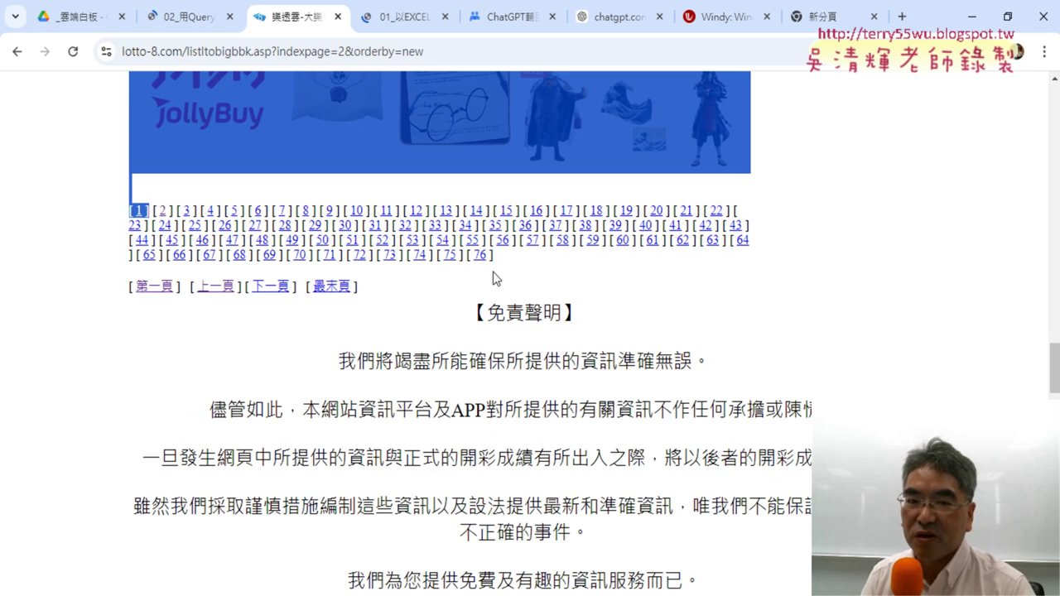
drag(494, 256, 469, 255)
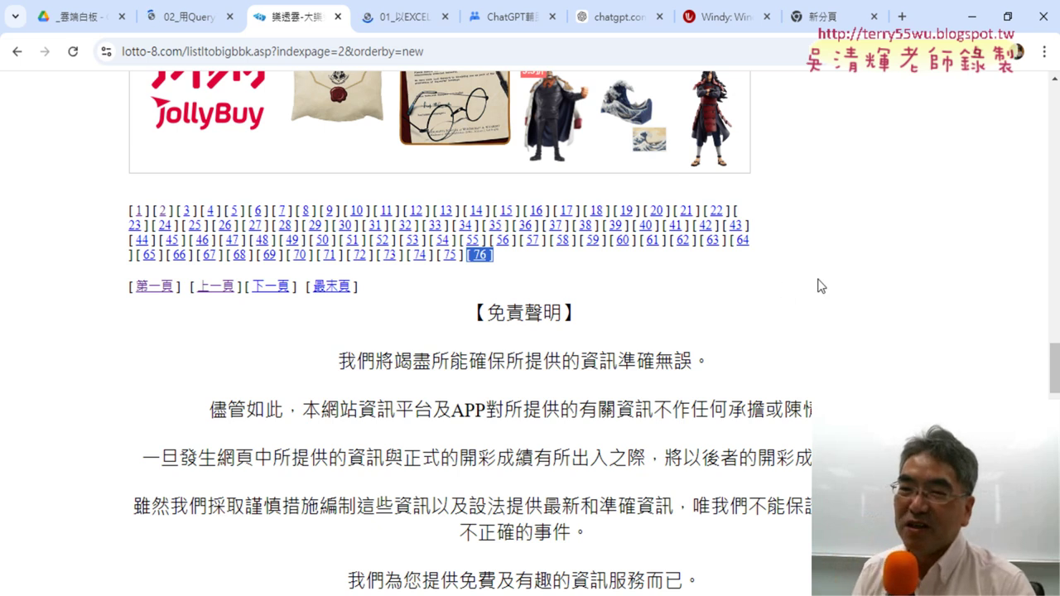
scroll(828, 284, up, 5)
scroll(829, 284, up, 3)
scroll(830, 279, up, 3)
scroll(830, 278, up, 2)
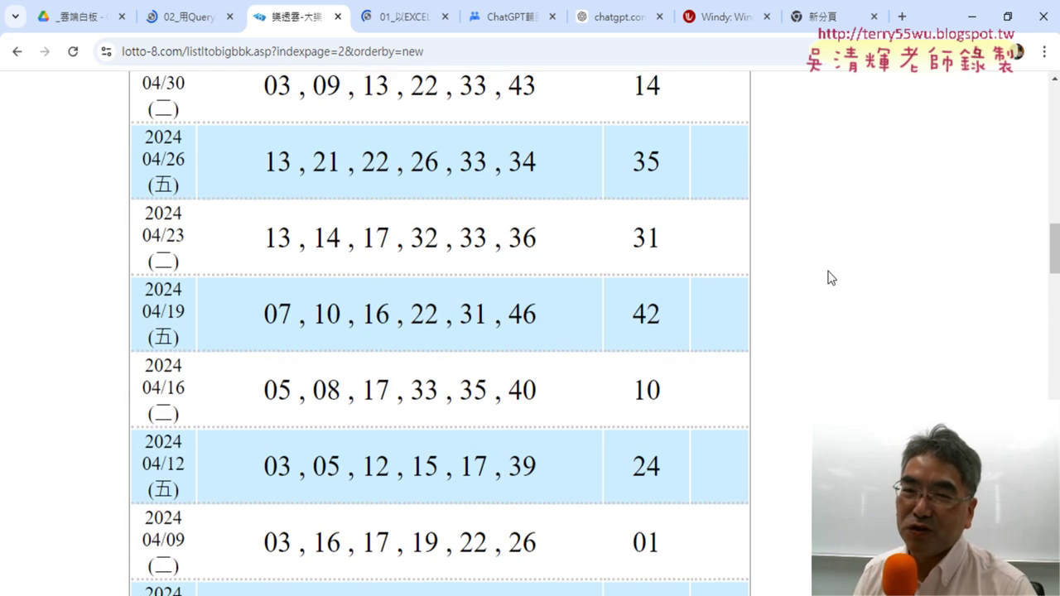
scroll(830, 279, up, 2)
scroll(830, 278, up, 2)
scroll(830, 279, up, 2)
scroll(831, 278, up, 5)
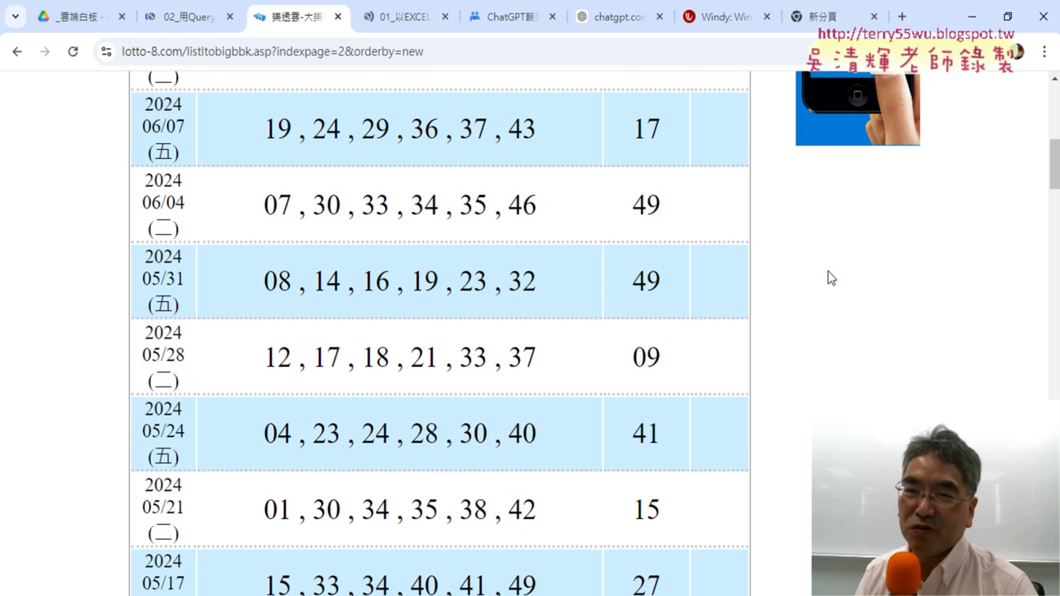
scroll(831, 278, up, 1)
scroll(831, 279, up, 1)
scroll(795, 290, up, 4)
scroll(793, 286, up, 2)
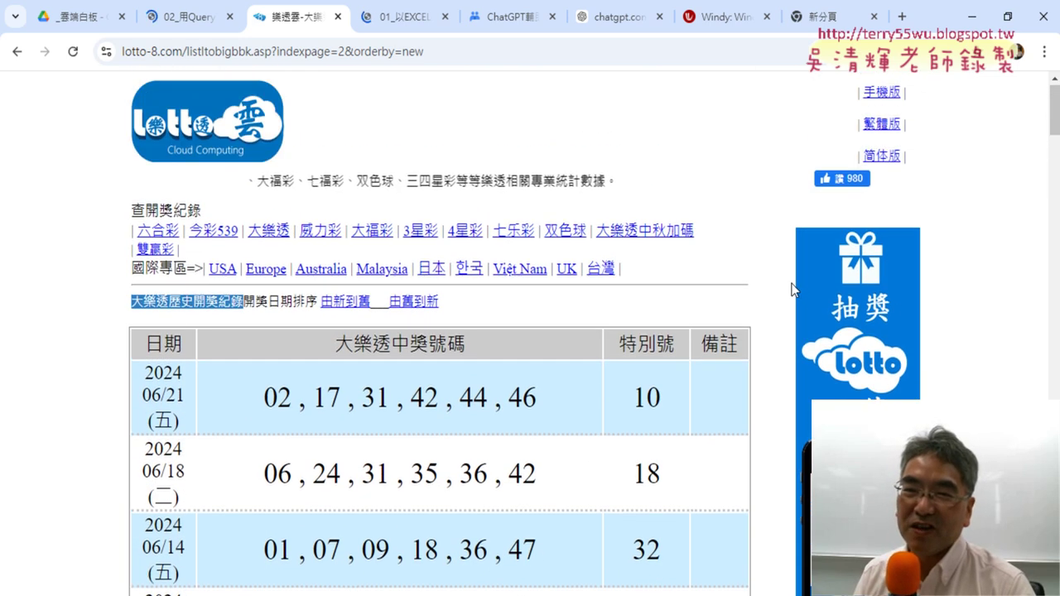
scroll(793, 289, down, 3)
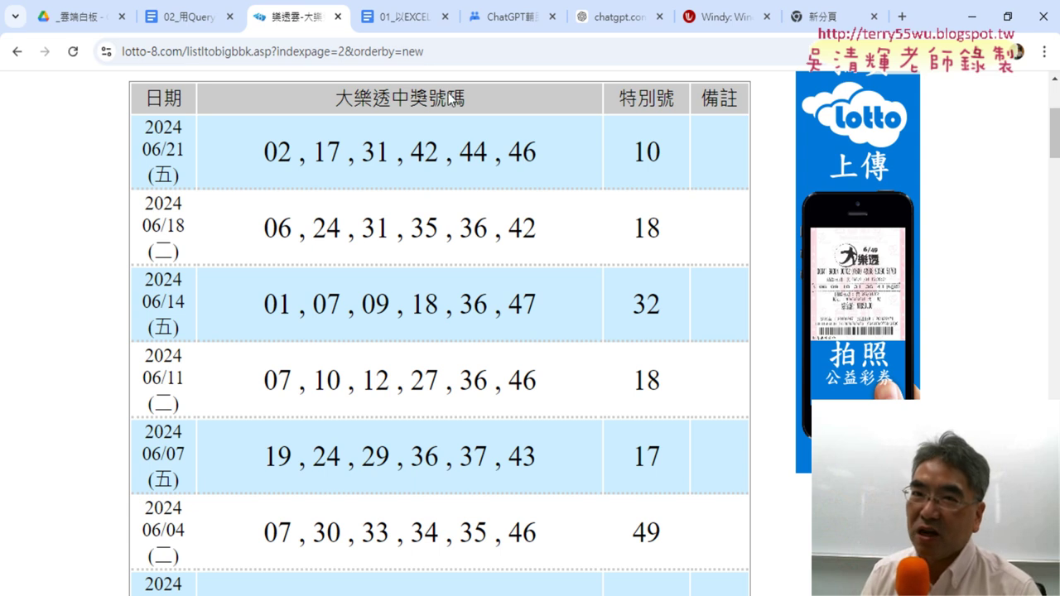
click(82, 20)
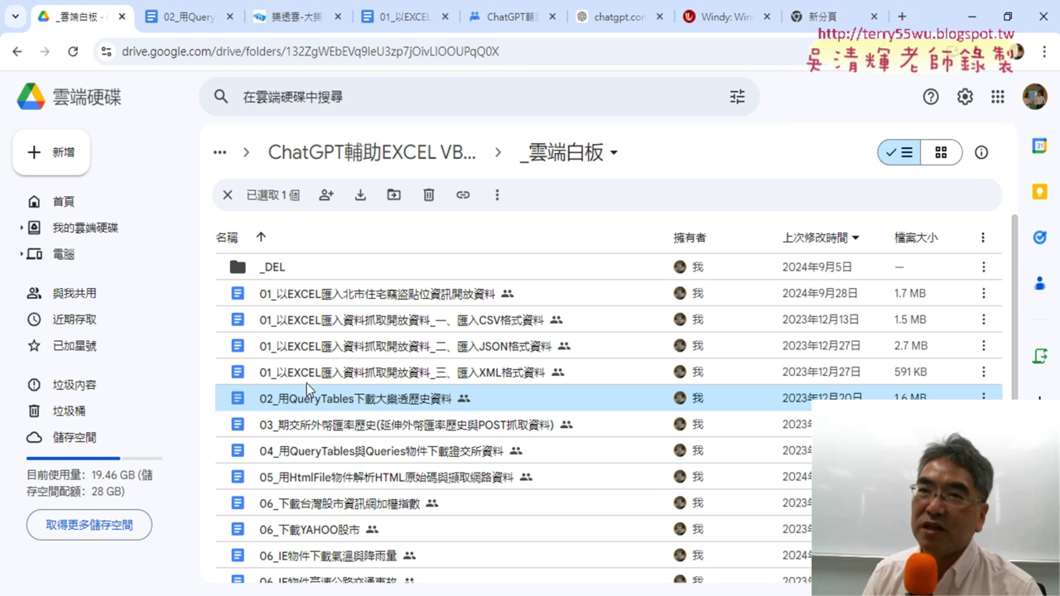
click(179, 17)
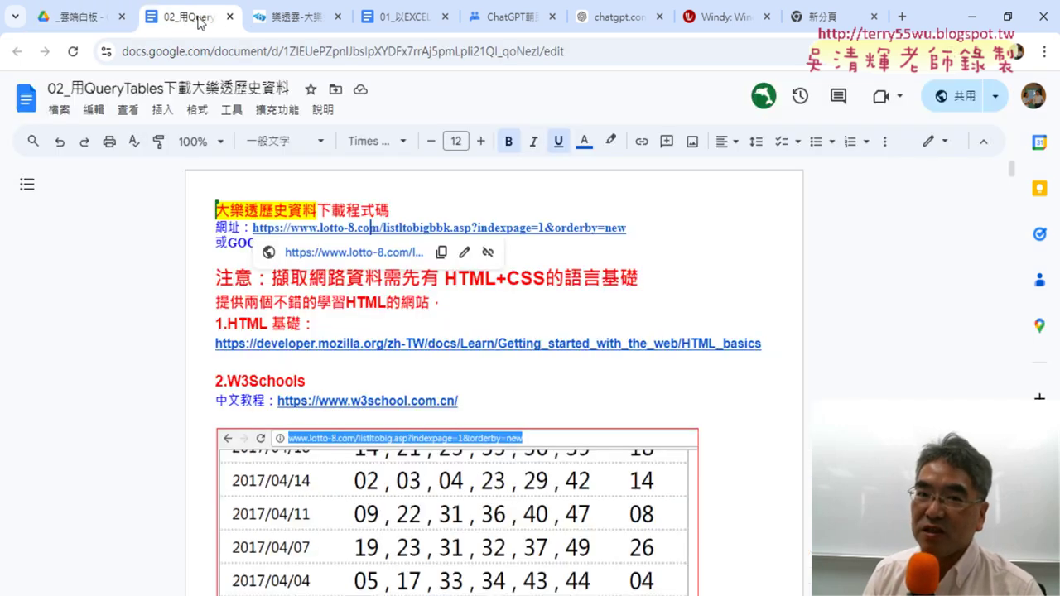
click(275, 20)
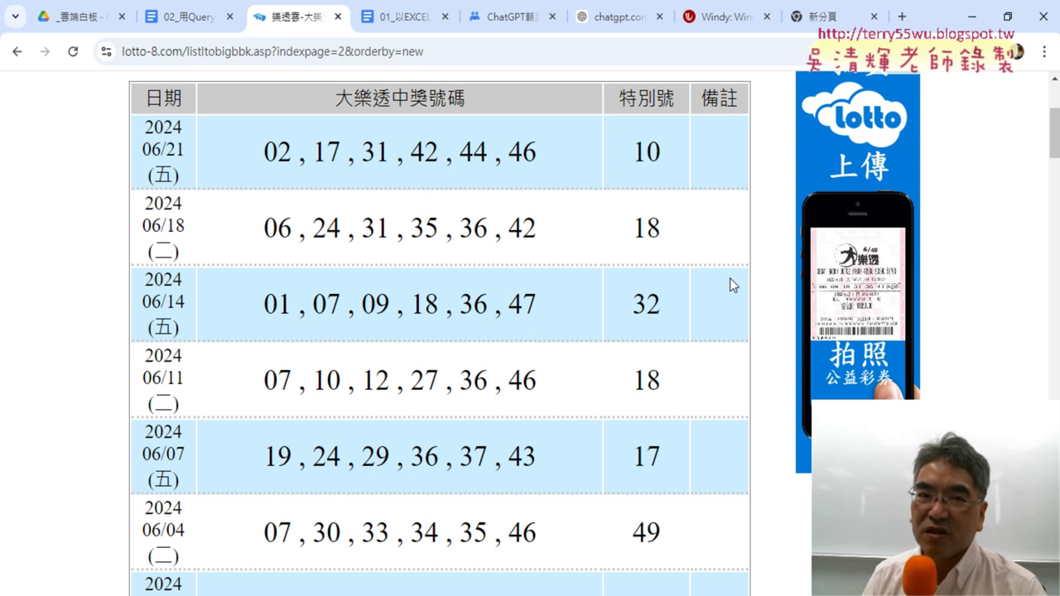
click(322, 60)
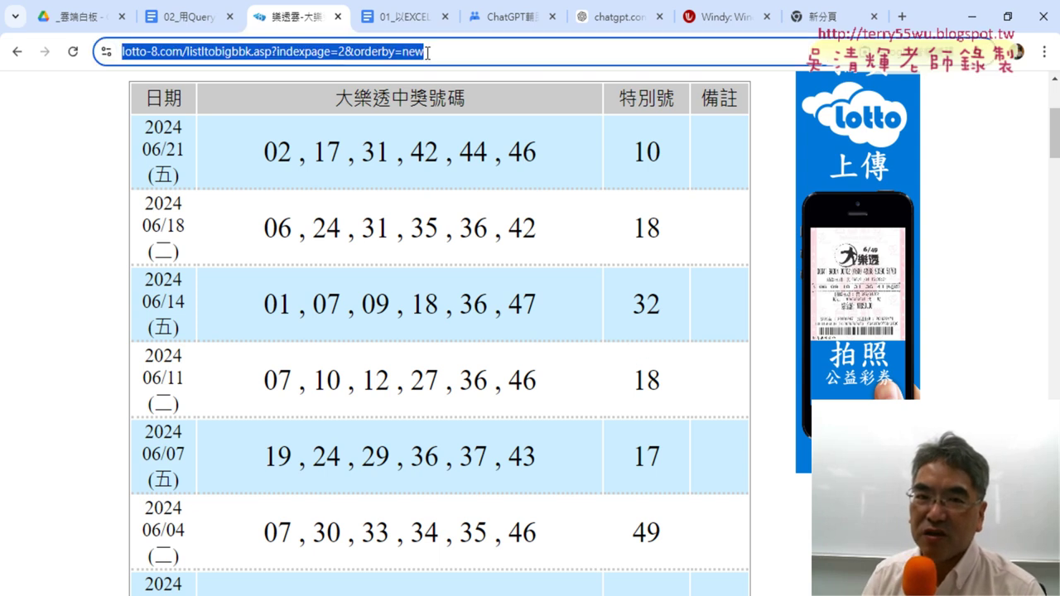
key(End)
drag(518, 56, 133, 45)
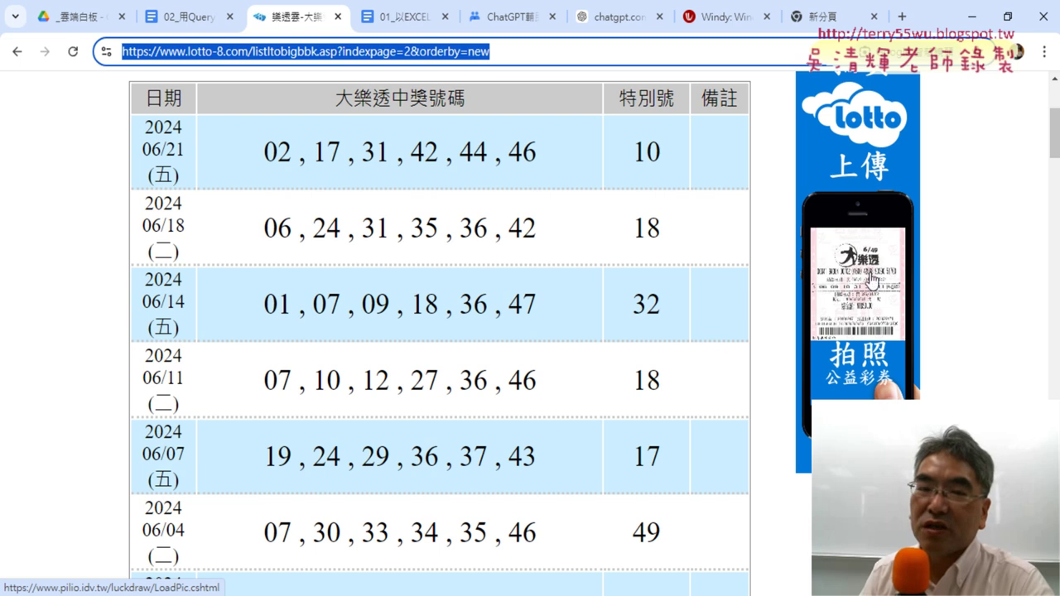
click(419, 53)
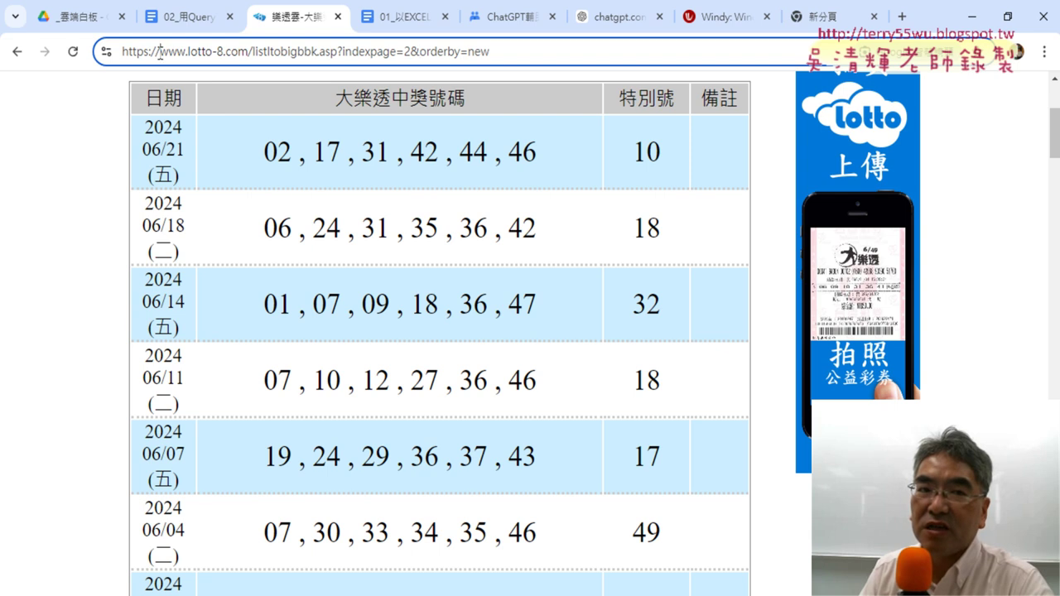
drag(160, 52, 251, 55)
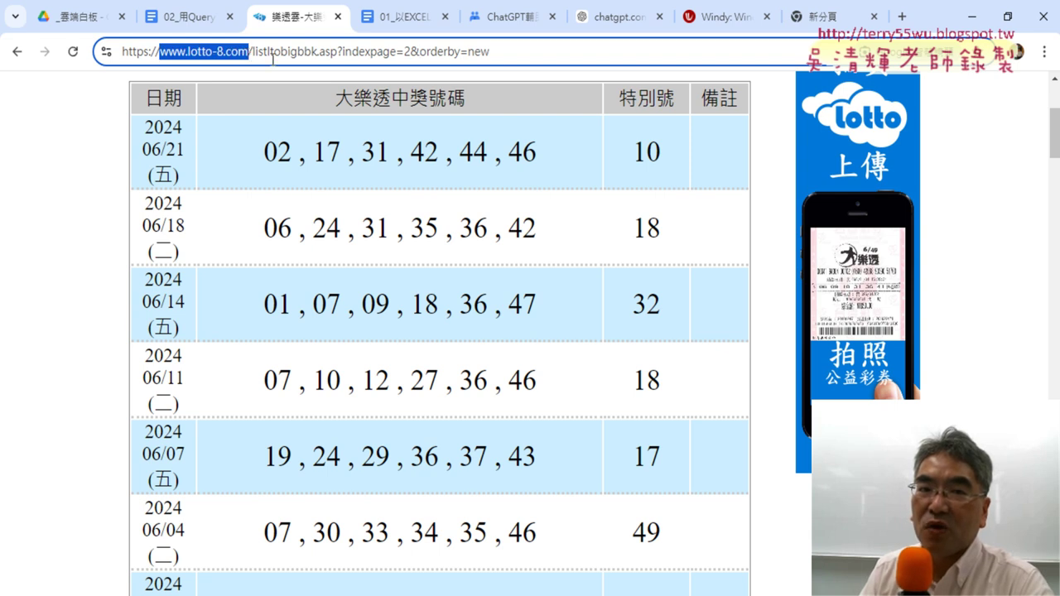
drag(253, 52, 338, 56)
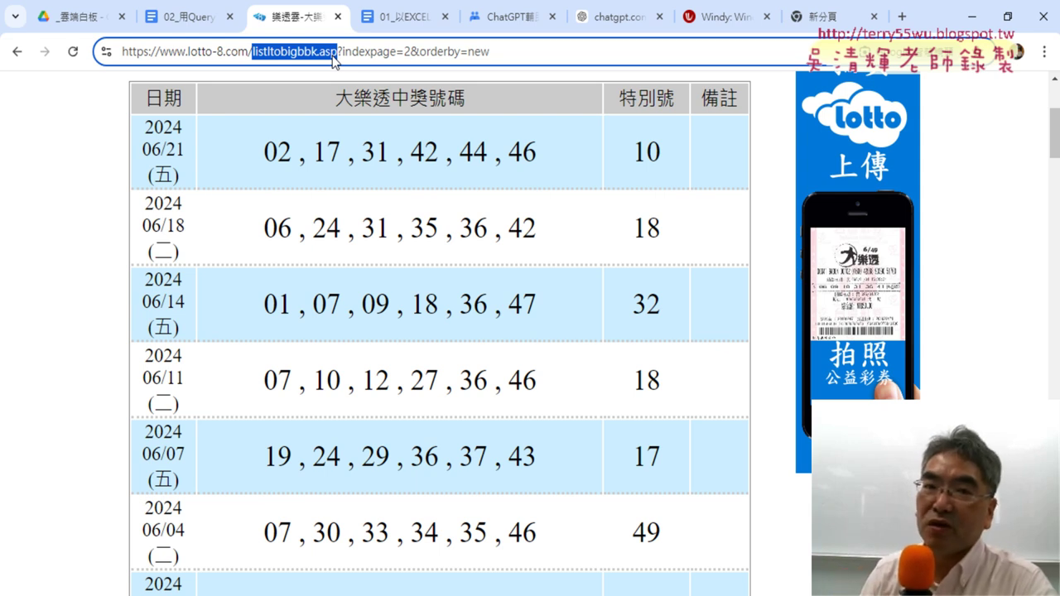
Point out the listltobigbbk.asp URL parameters: the ?, indexpage=2 and orderby
double_click(339, 51)
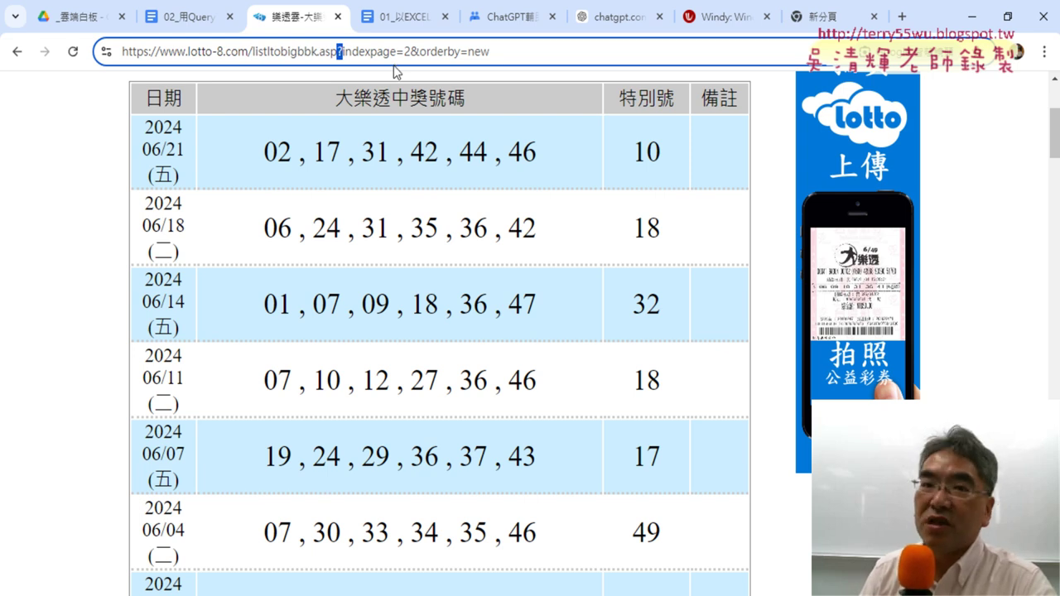
drag(395, 54, 349, 57)
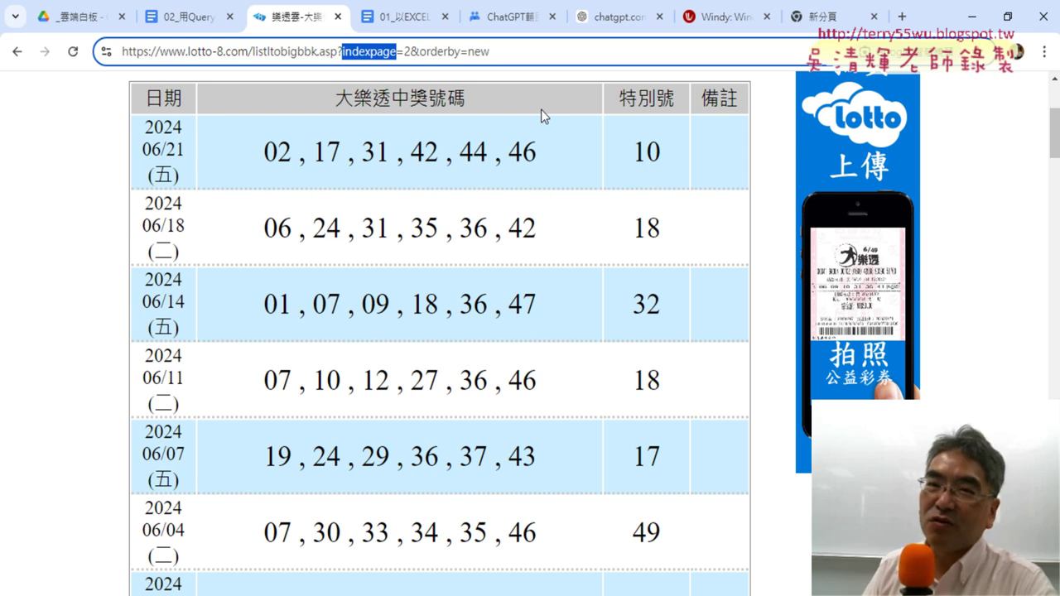
click(406, 55)
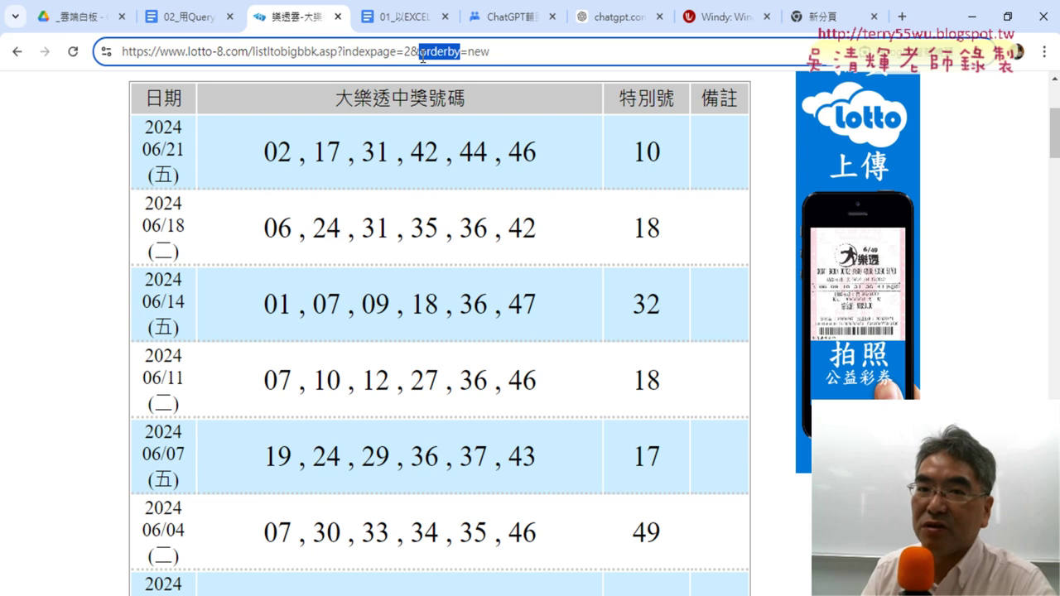
click(469, 52)
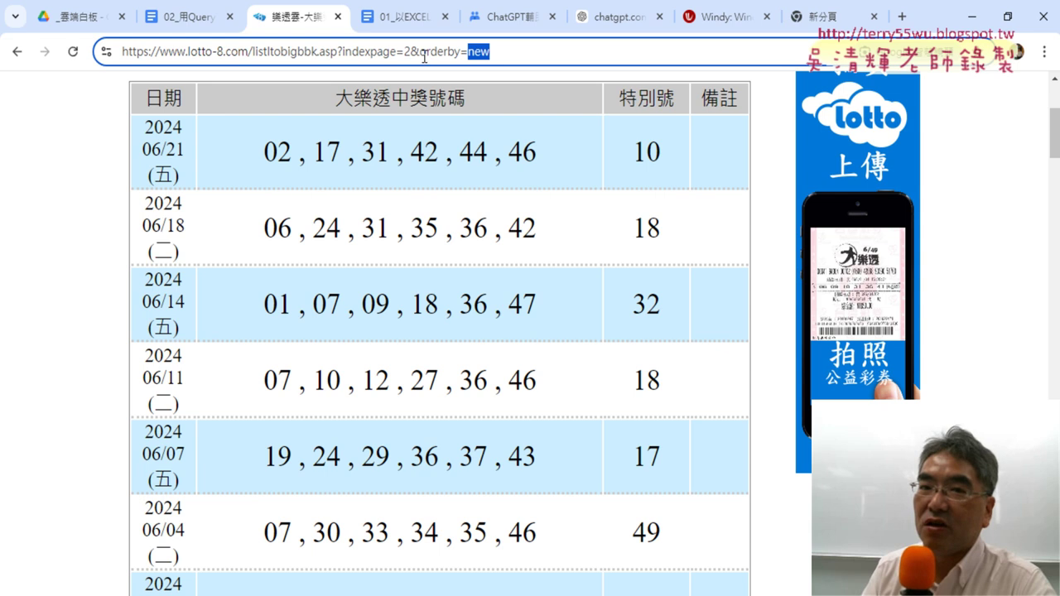
drag(424, 52, 419, 51)
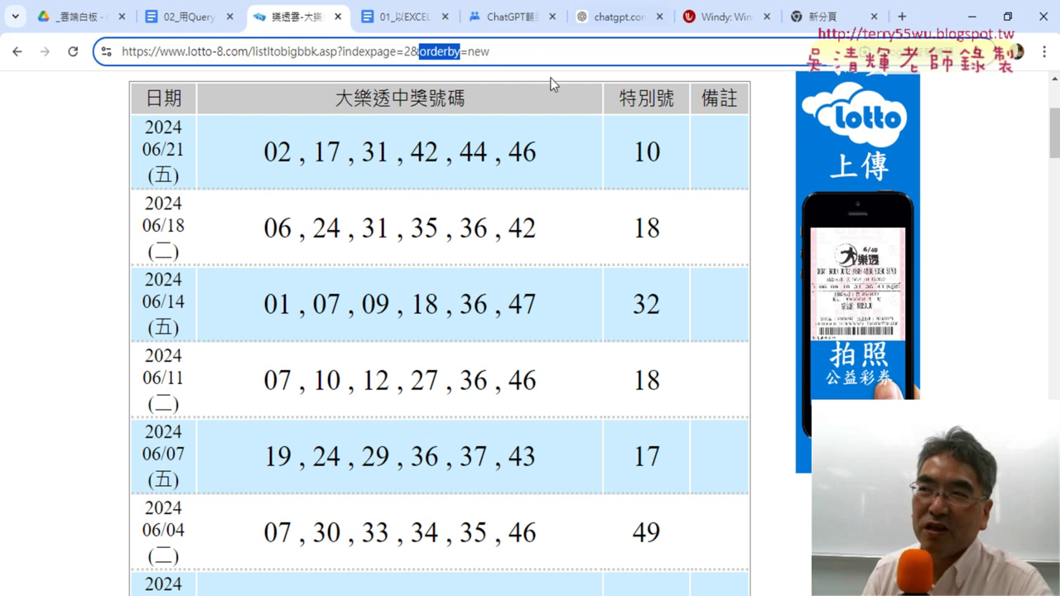
Scroll down the results and open page 3 of the draw history
scroll(78, 289, down, 4)
scroll(78, 289, down, 5)
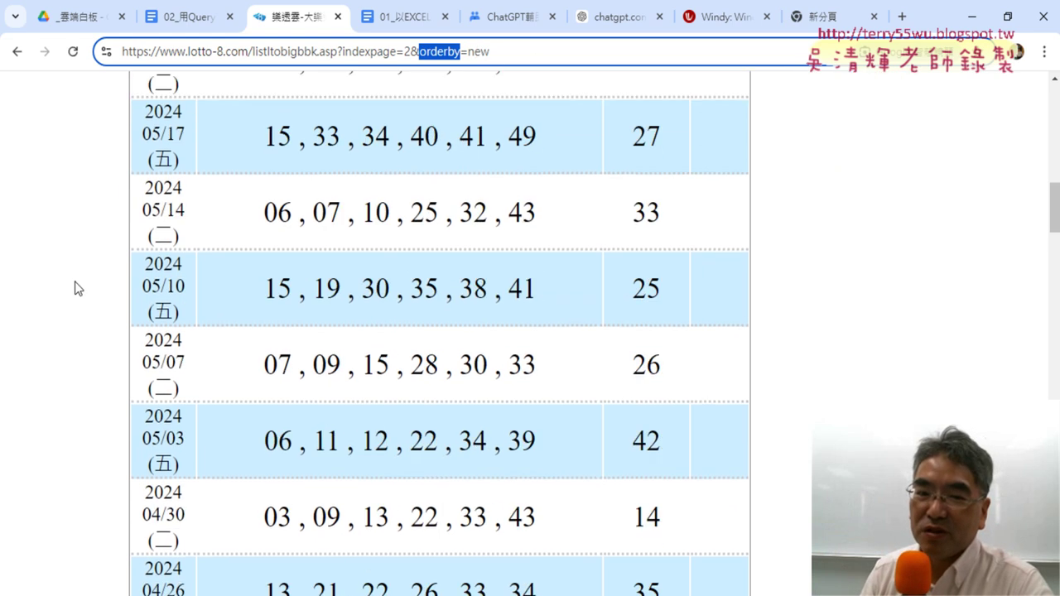
scroll(78, 284, down, 6)
scroll(87, 256, down, 2)
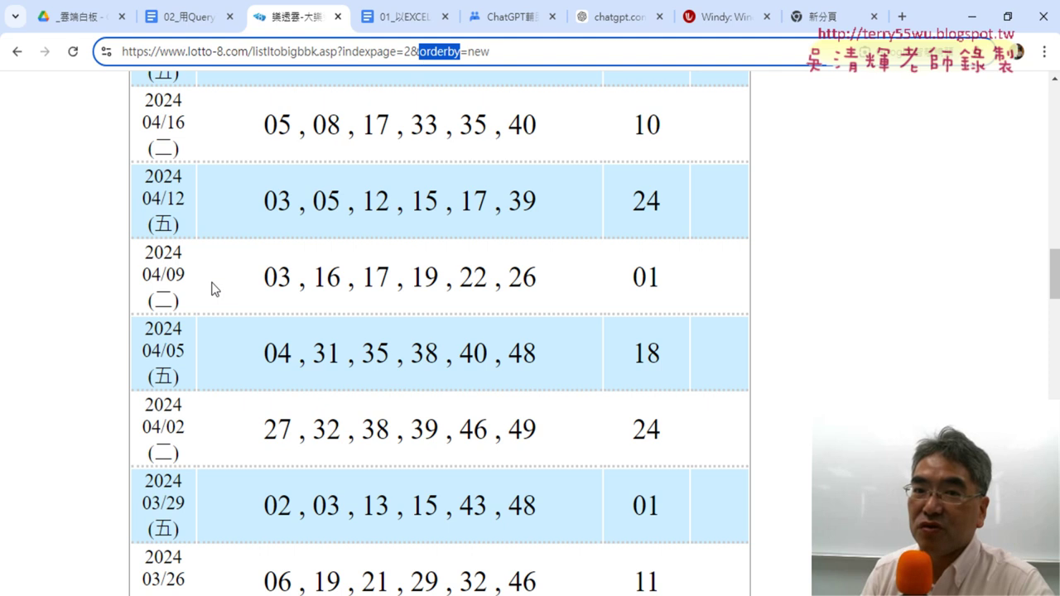
scroll(211, 287, down, 5)
scroll(185, 284, down, 4)
scroll(185, 284, down, 2)
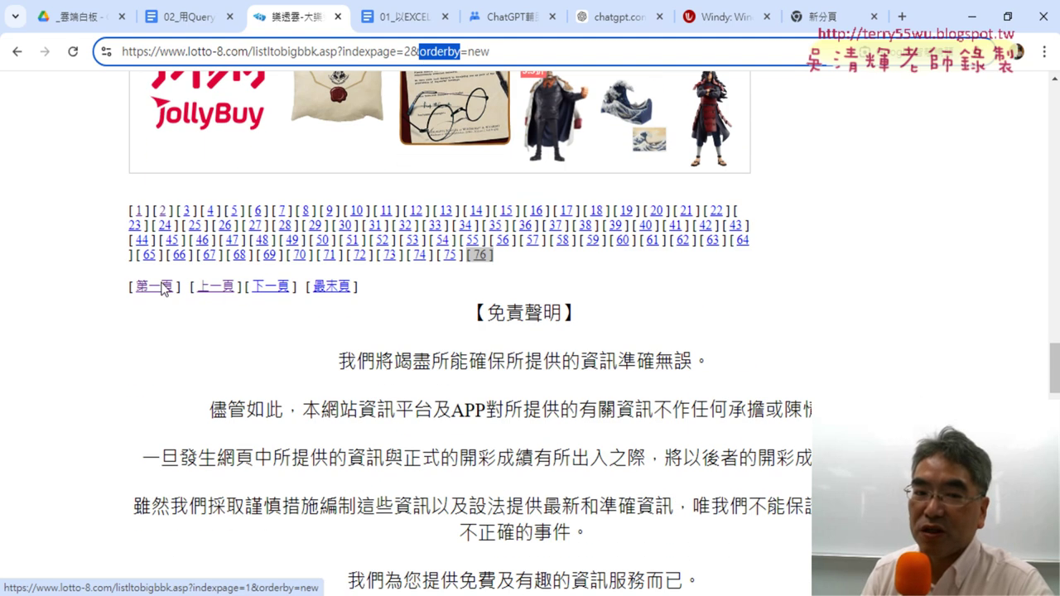
click(186, 212)
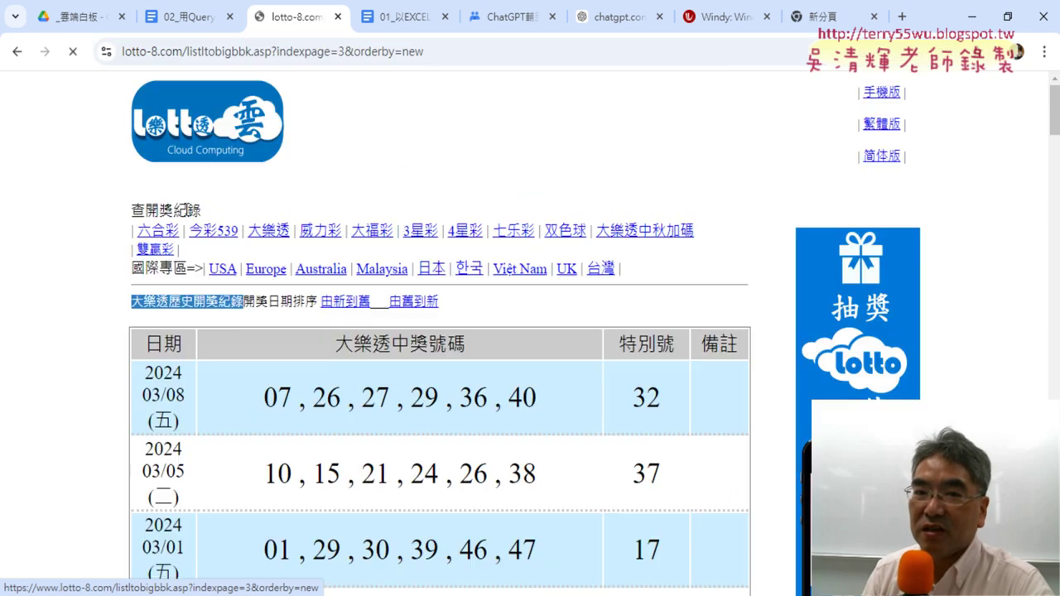
In the page 3 address, select the sort value 'new' at the end for replacement
click(345, 56)
click(356, 55)
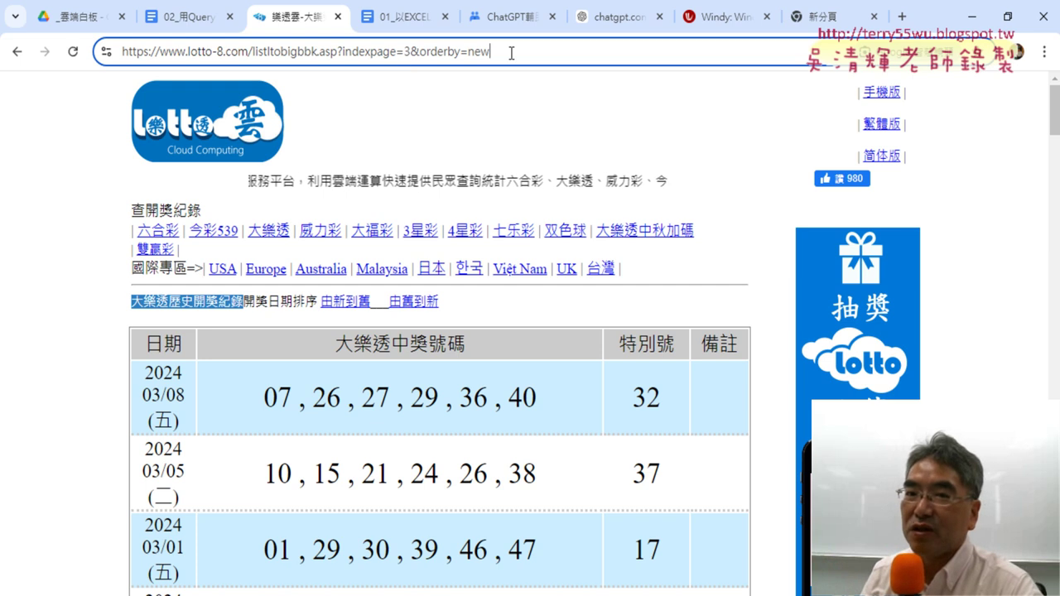
drag(420, 52, 511, 52)
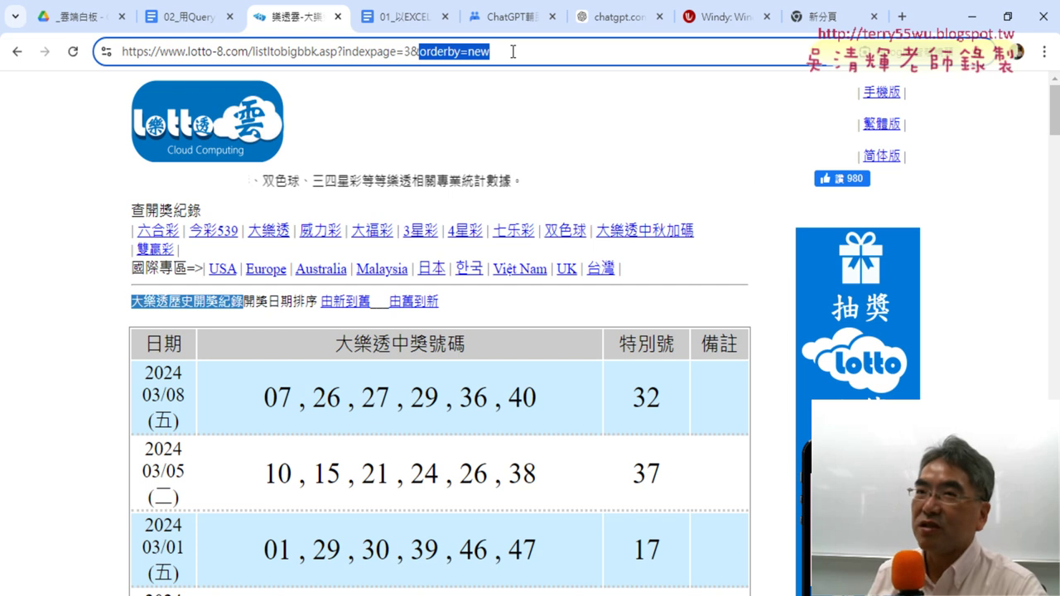
click(510, 55)
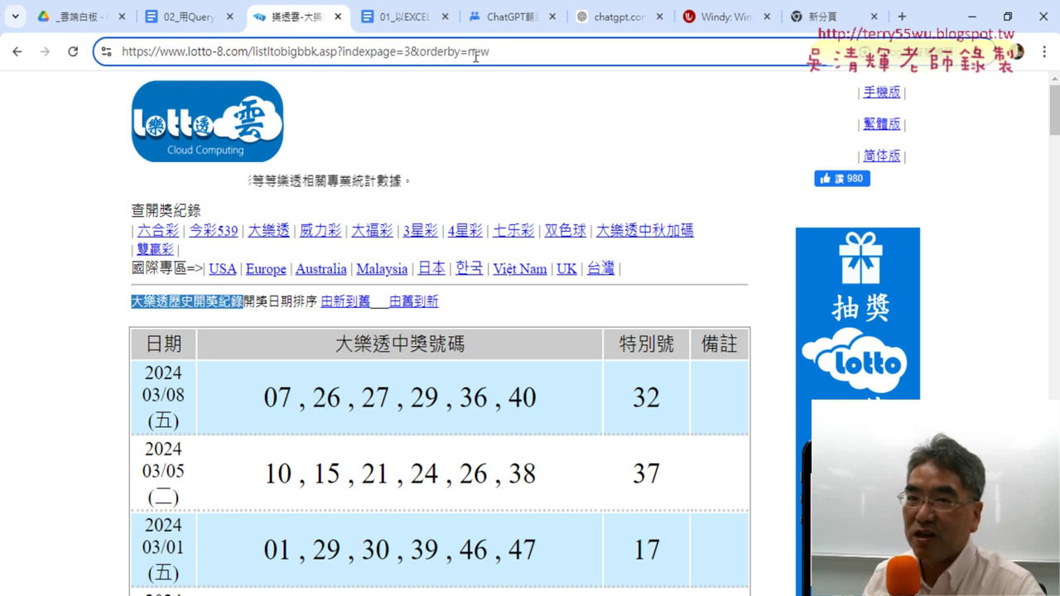
key(ctrl+shift+Left)
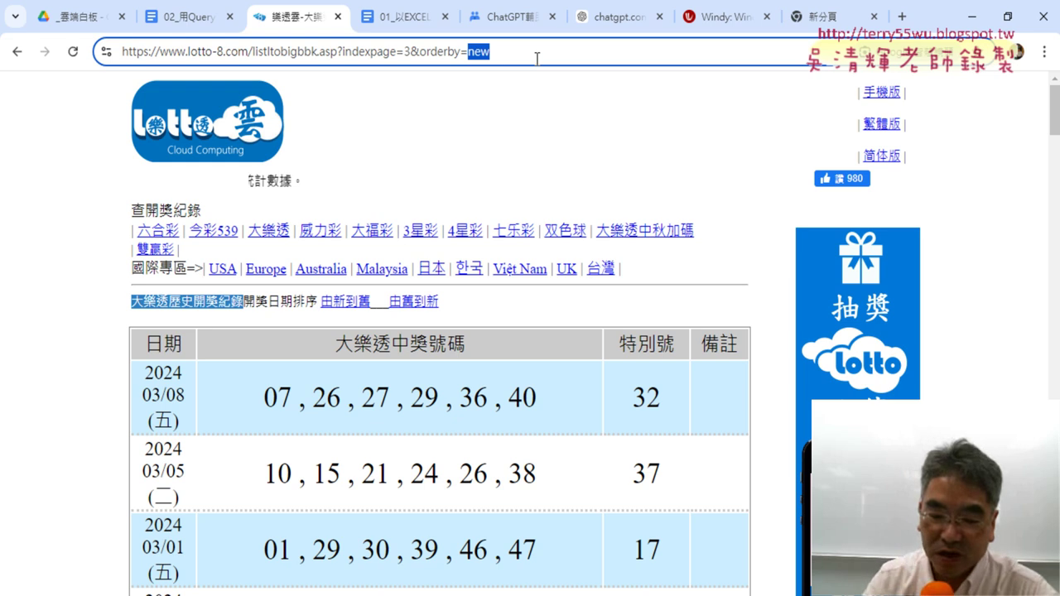
Change the URL to orderby=old and indexpage=1 to list draws oldest first from page 1
text(ol)
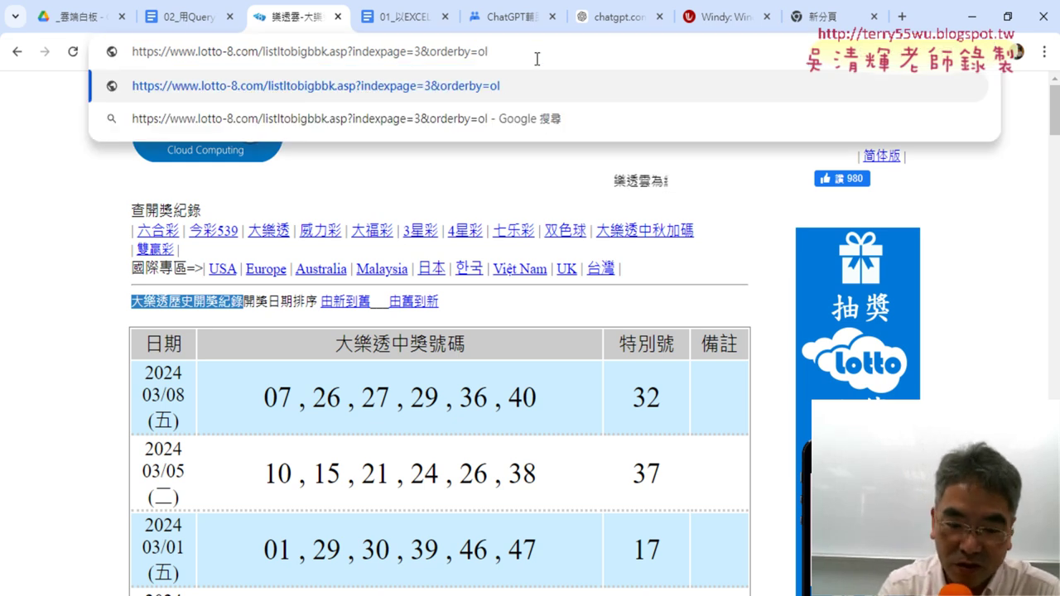
text(d)
key(Return)
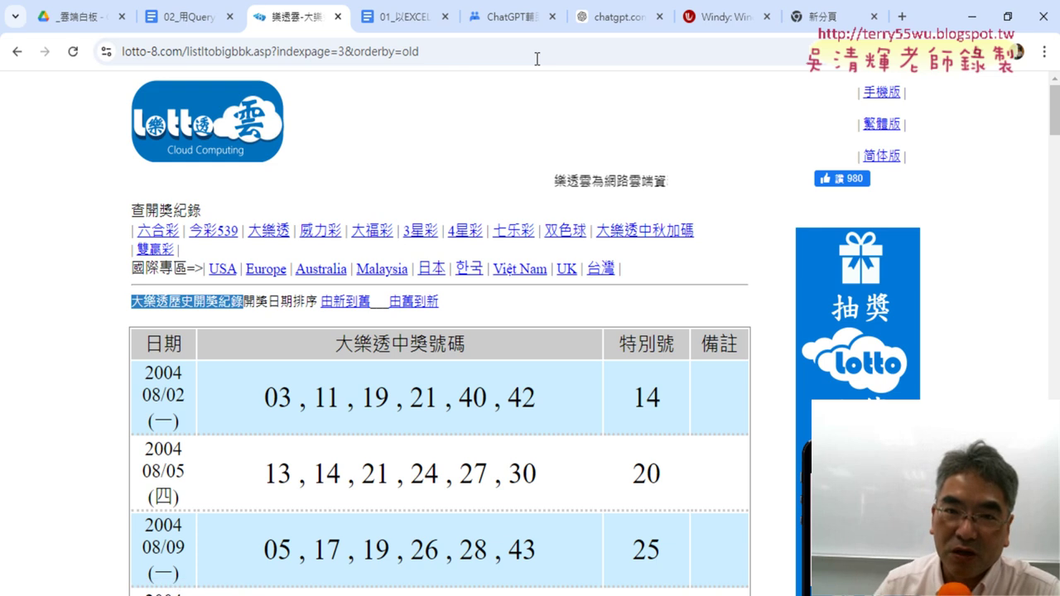
click(347, 52)
click(397, 53)
double_click(408, 51)
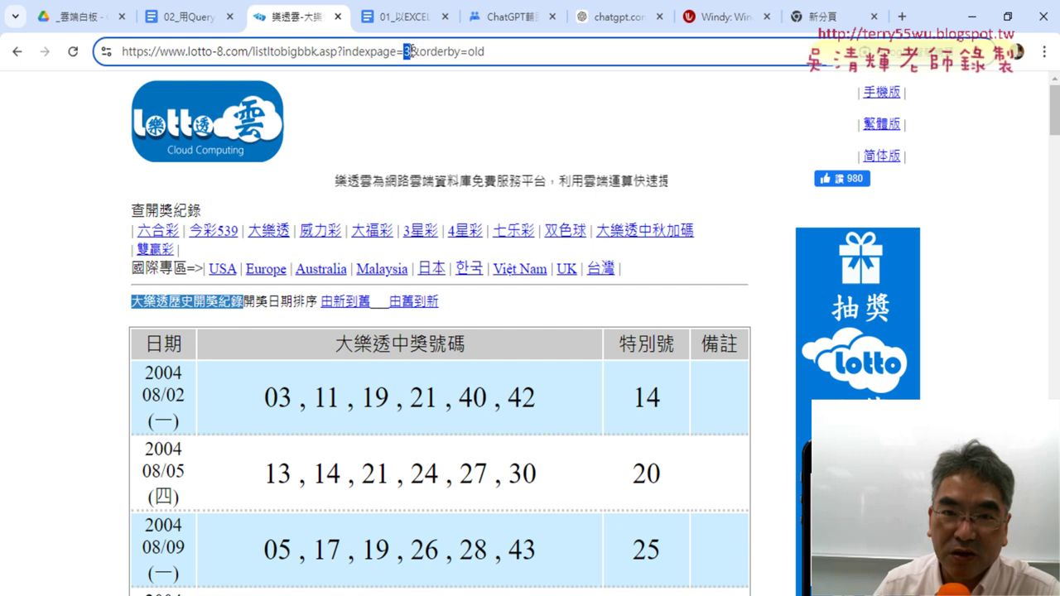
text(1)
key(Return)
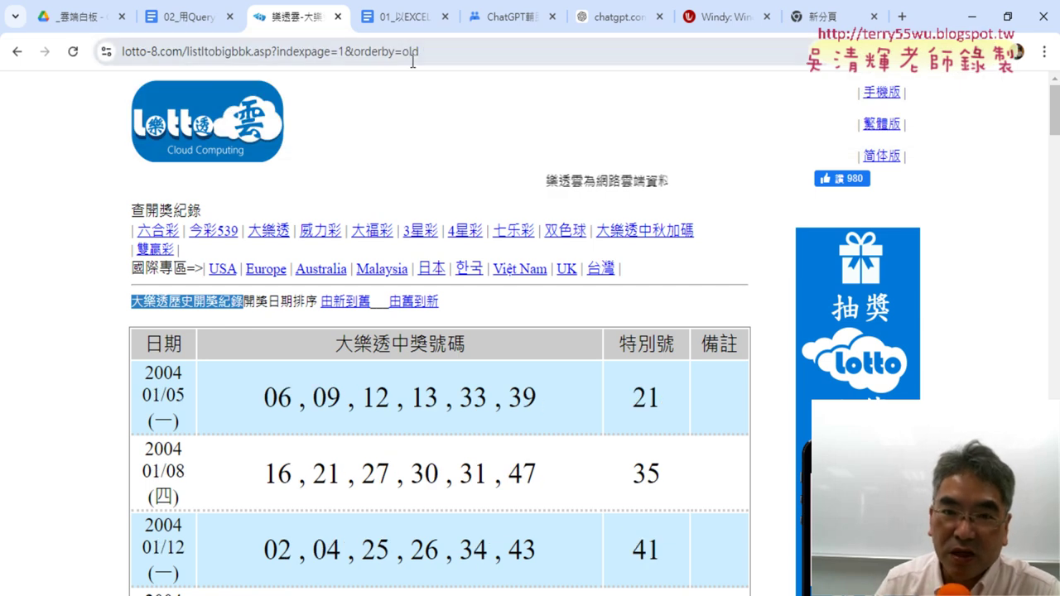
Select the first draw date 2004 01/05 and preview the open Excel and VBA windows
scroll(121, 307, down, 1)
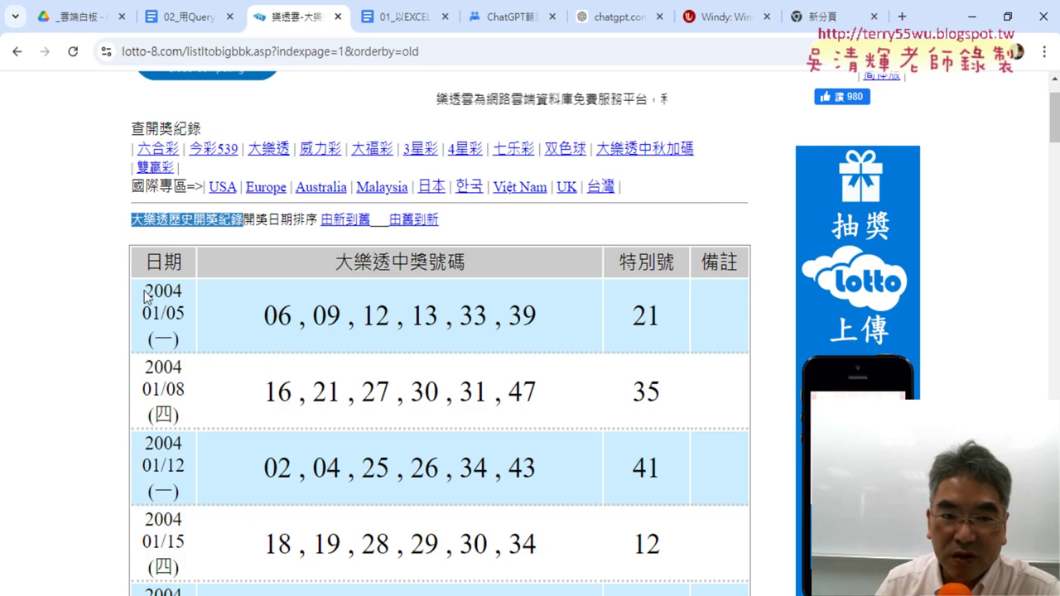
mouse_move(145, 286)
mouse_down()
mouse_move(187, 311)
mouse_move(187, 338)
mouse_up()
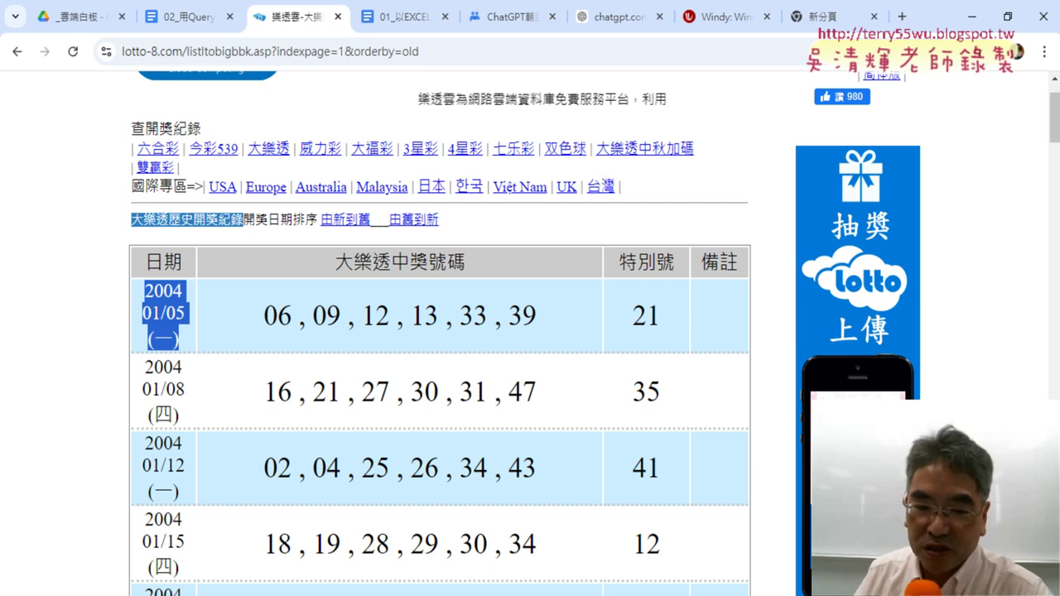
click(247, 592)
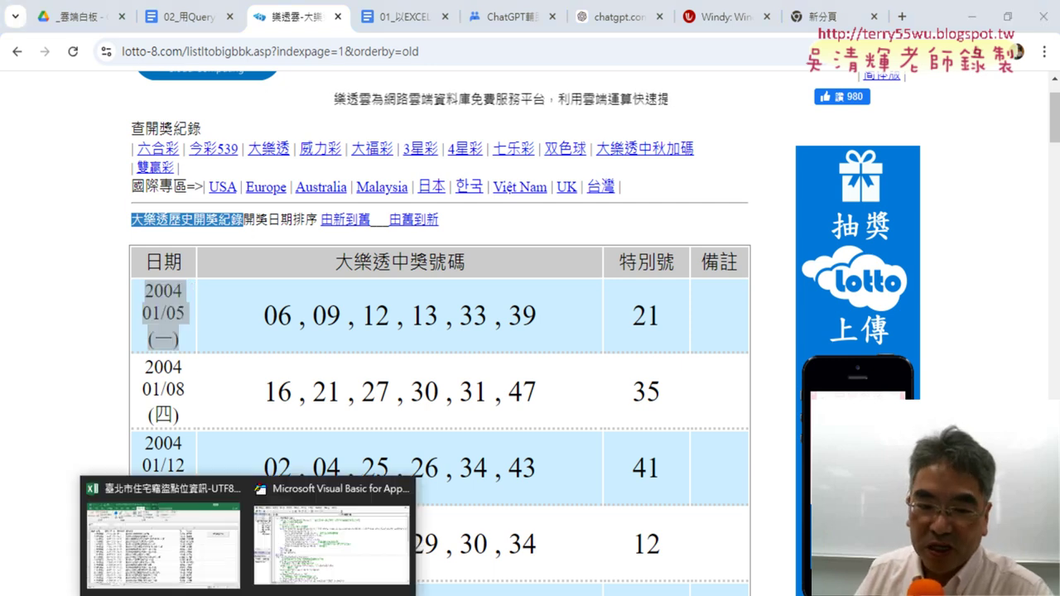
Bring the VBA editor forward and highlight QueryTables, the Connection argument and its TEXT type
click(326, 555)
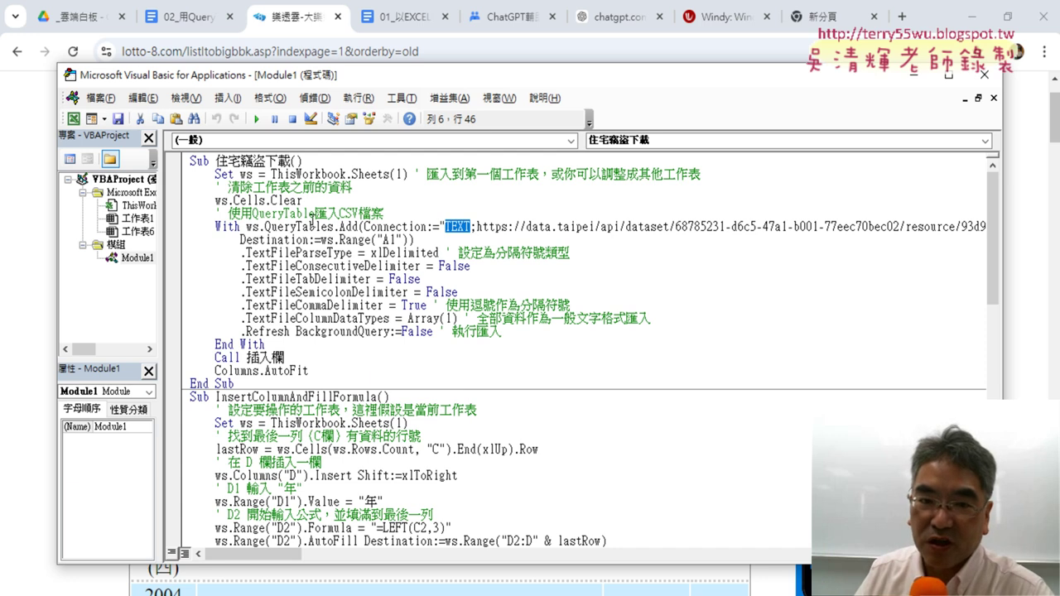
drag(265, 226, 313, 226)
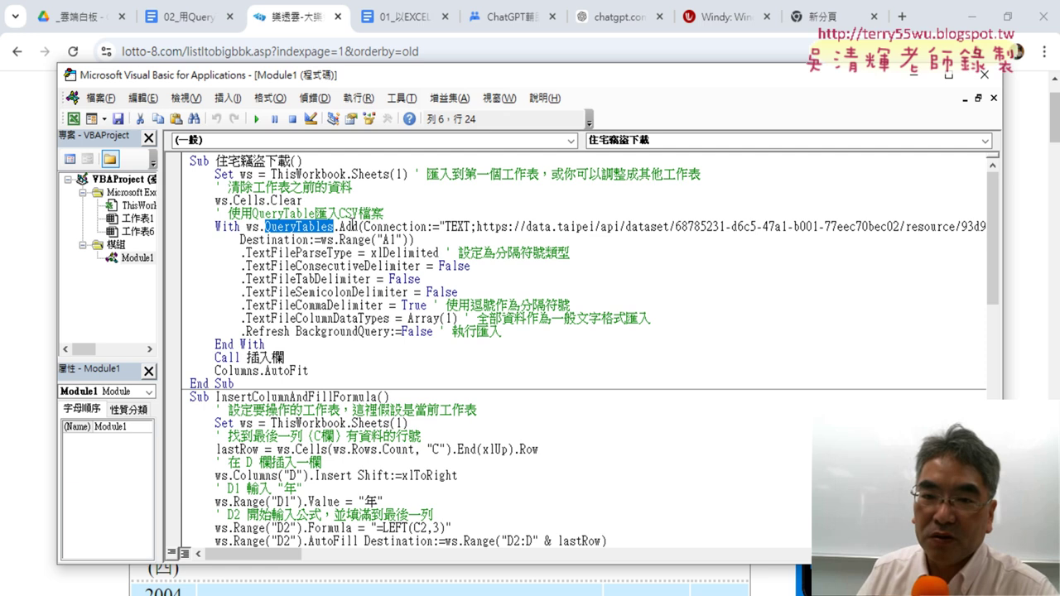
click(352, 226)
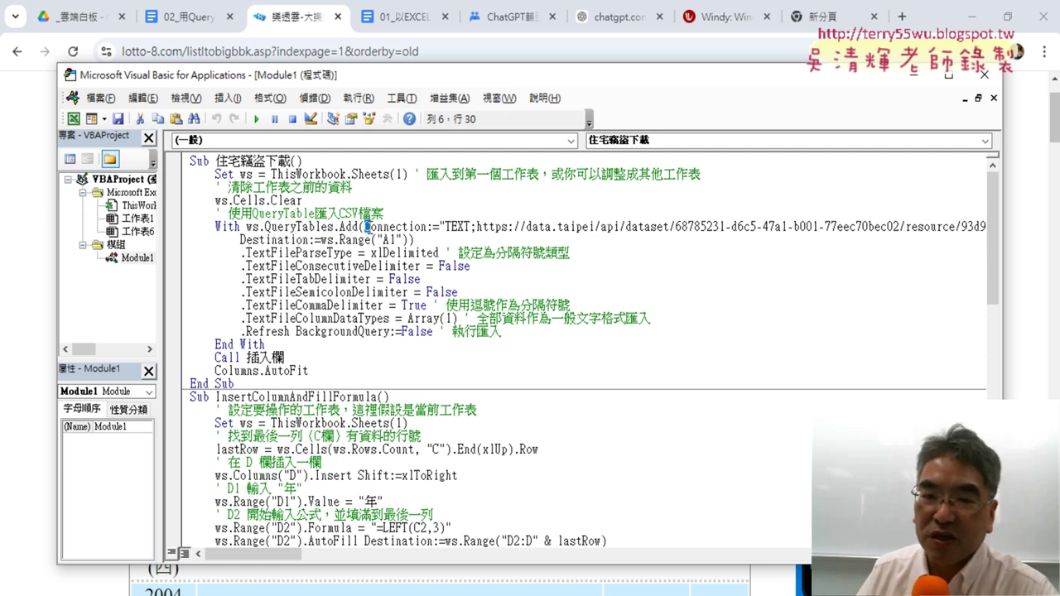
drag(367, 226, 403, 226)
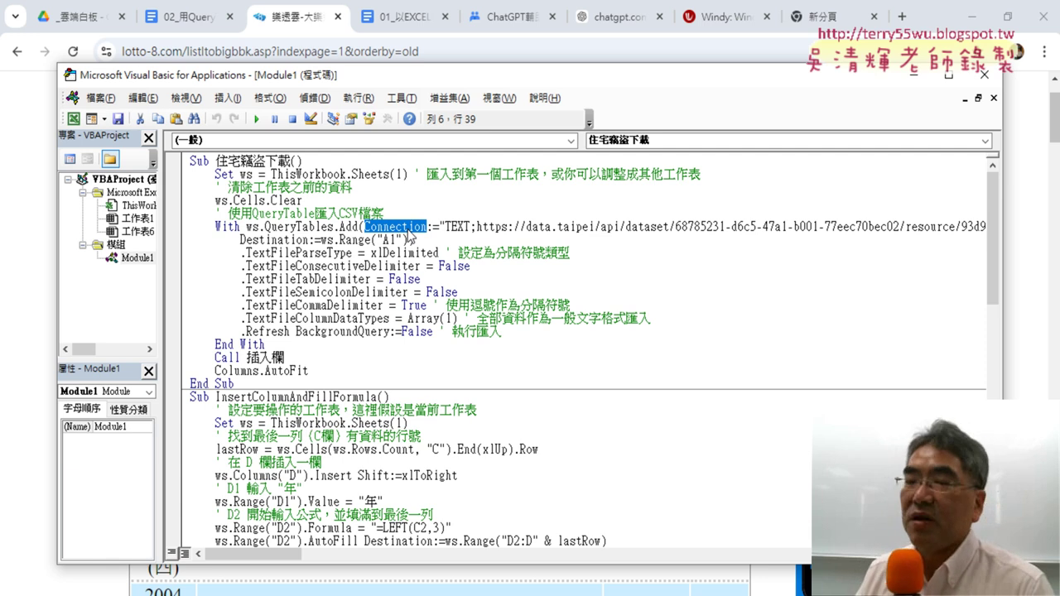
drag(446, 226, 472, 226)
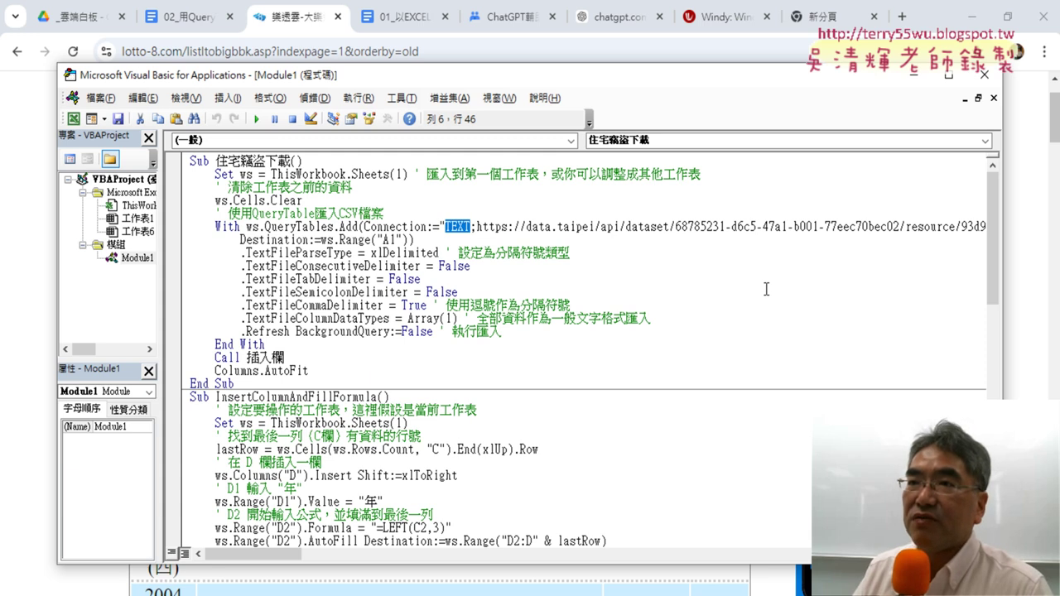
click(474, 226)
Highlight the Taipei open-data URL, the Destination argument, its worksheet reference and the Sheets index
click(487, 227)
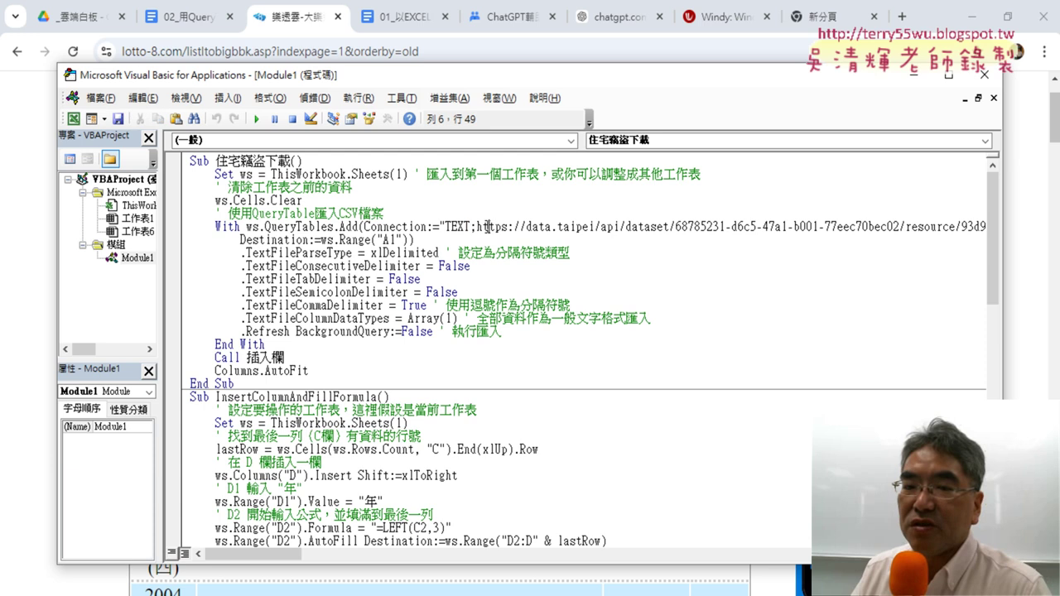
drag(477, 226, 636, 230)
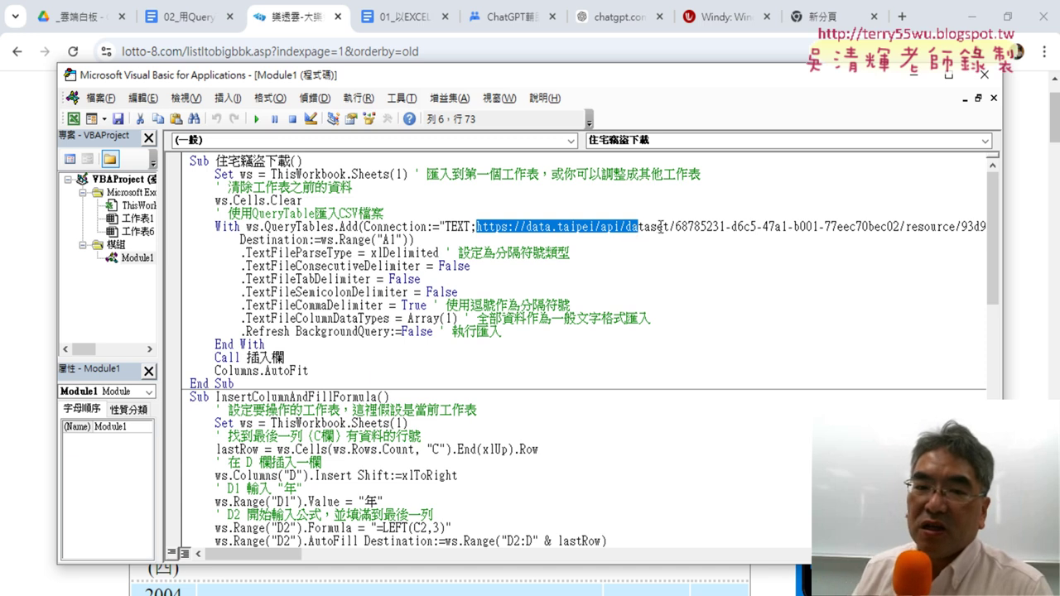
drag(240, 239, 308, 241)
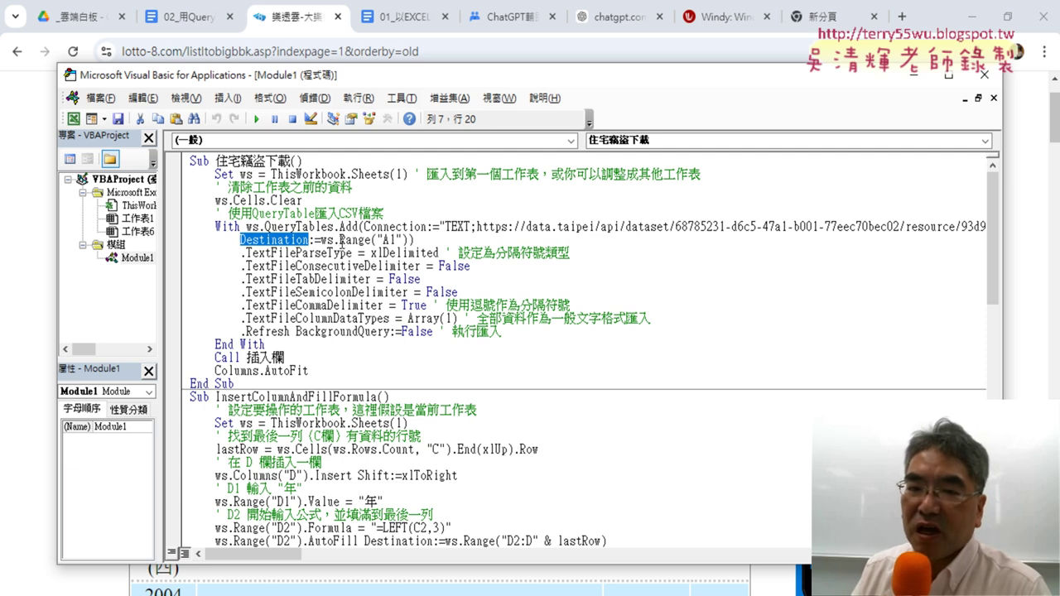
drag(407, 240, 340, 240)
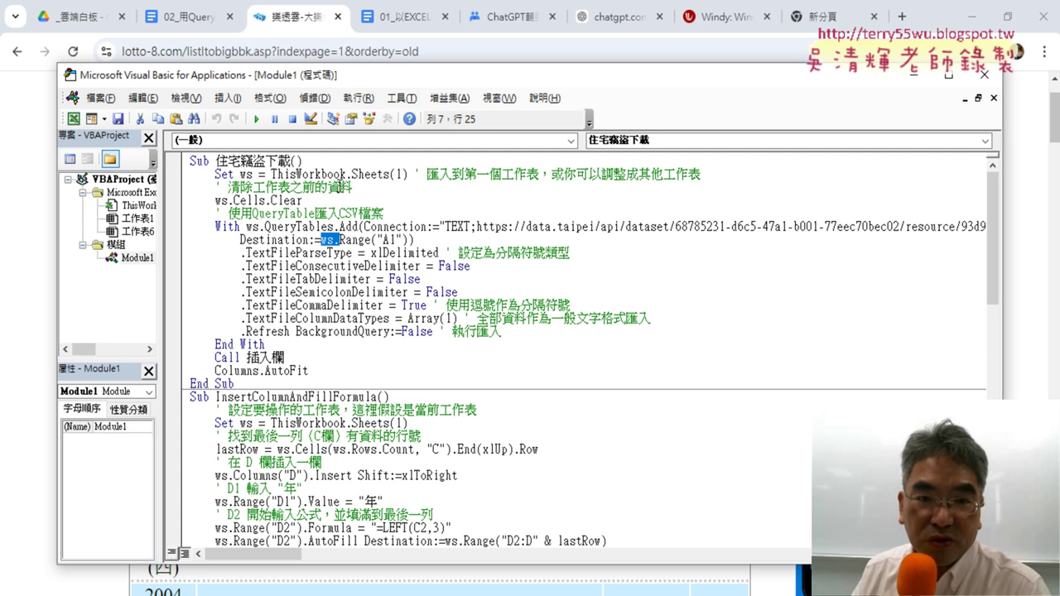
drag(408, 175, 383, 175)
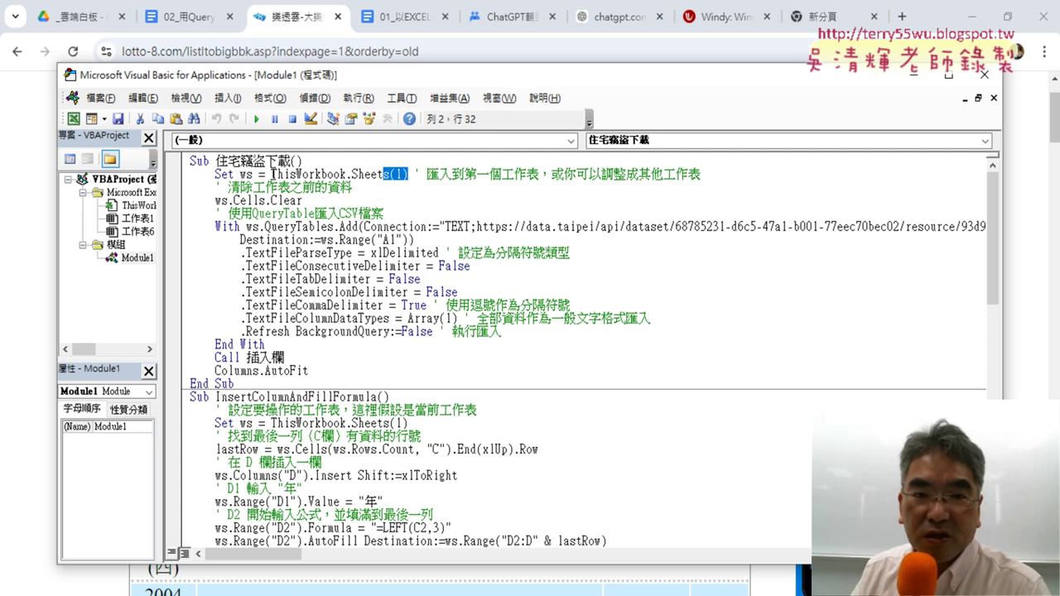
drag(271, 174, 353, 174)
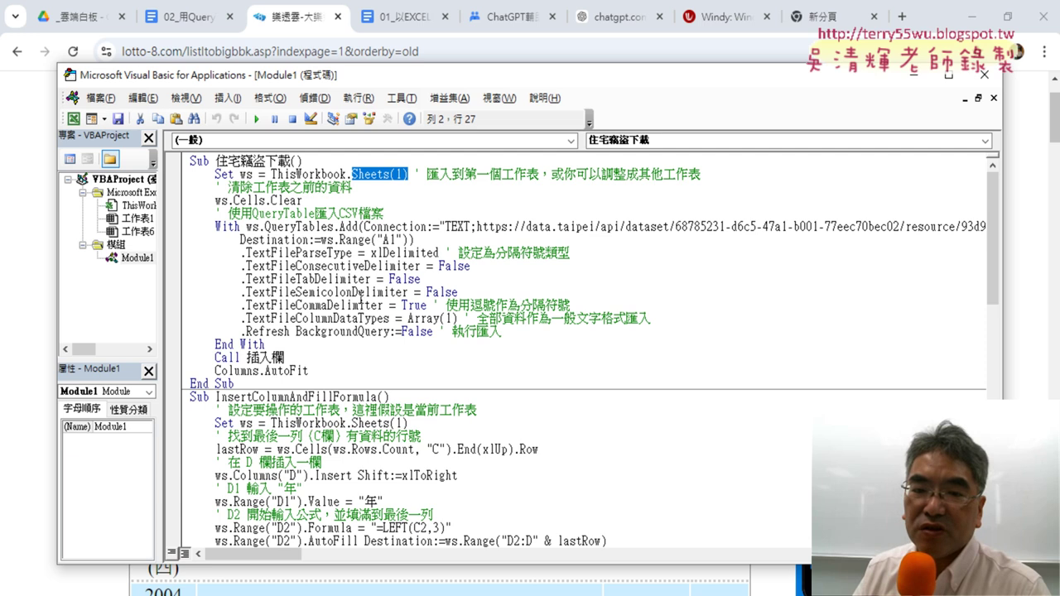
drag(581, 305, 447, 304)
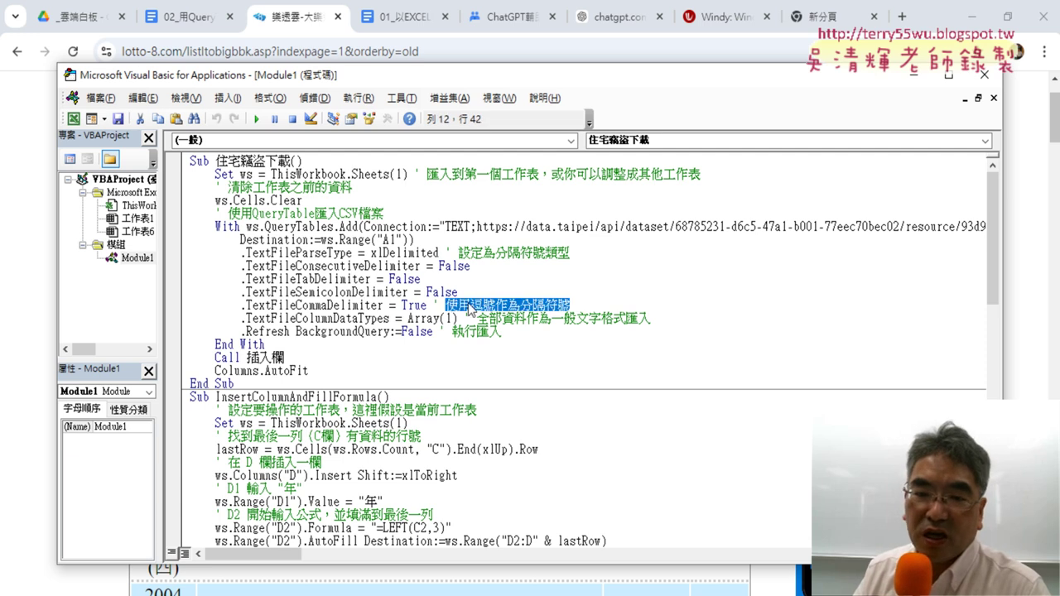
click(549, 273)
drag(573, 254, 446, 253)
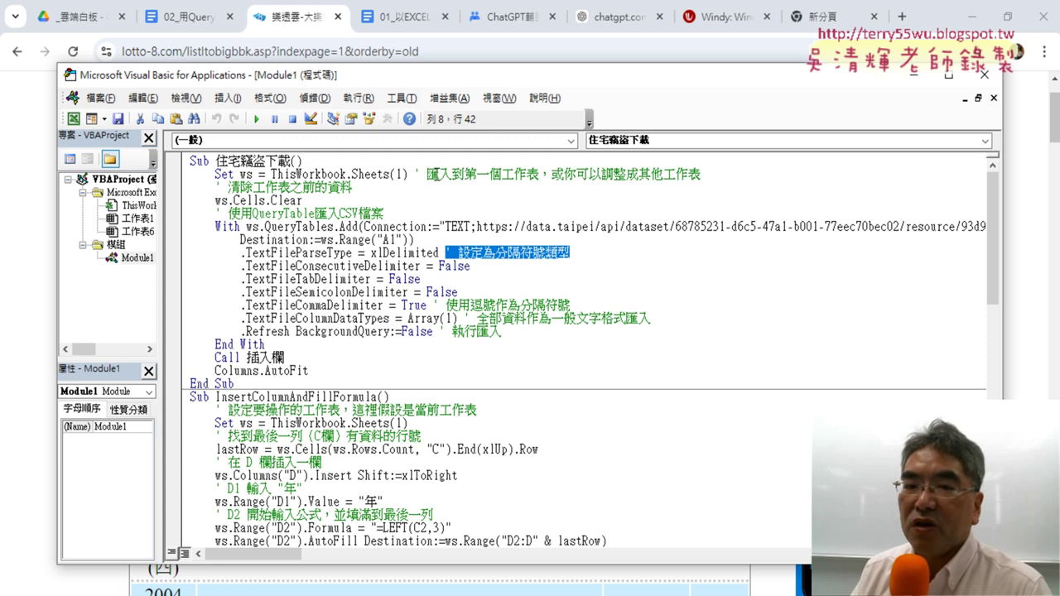
click(416, 174)
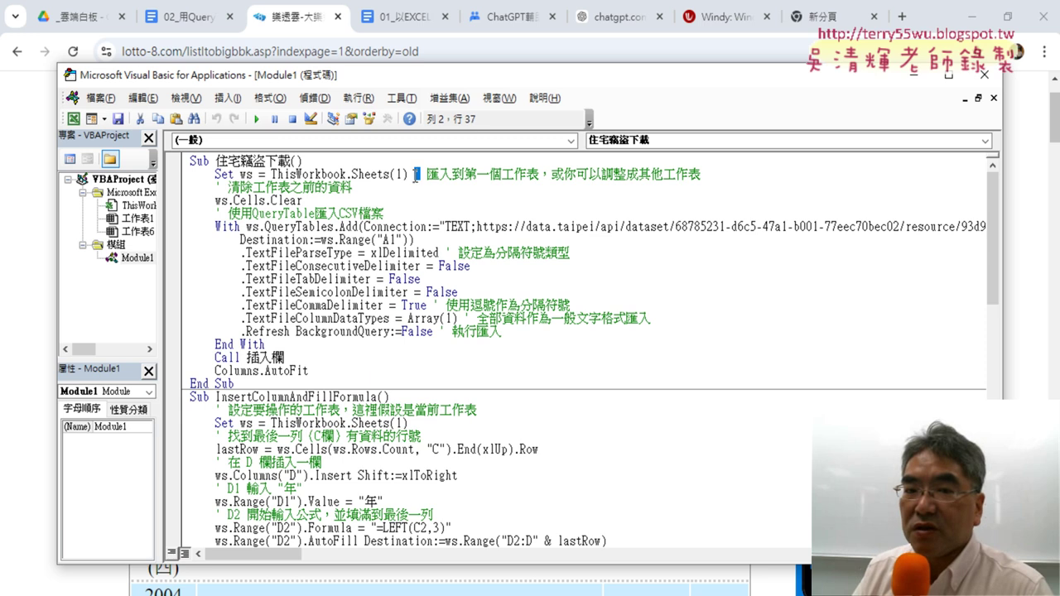
drag(700, 174, 421, 174)
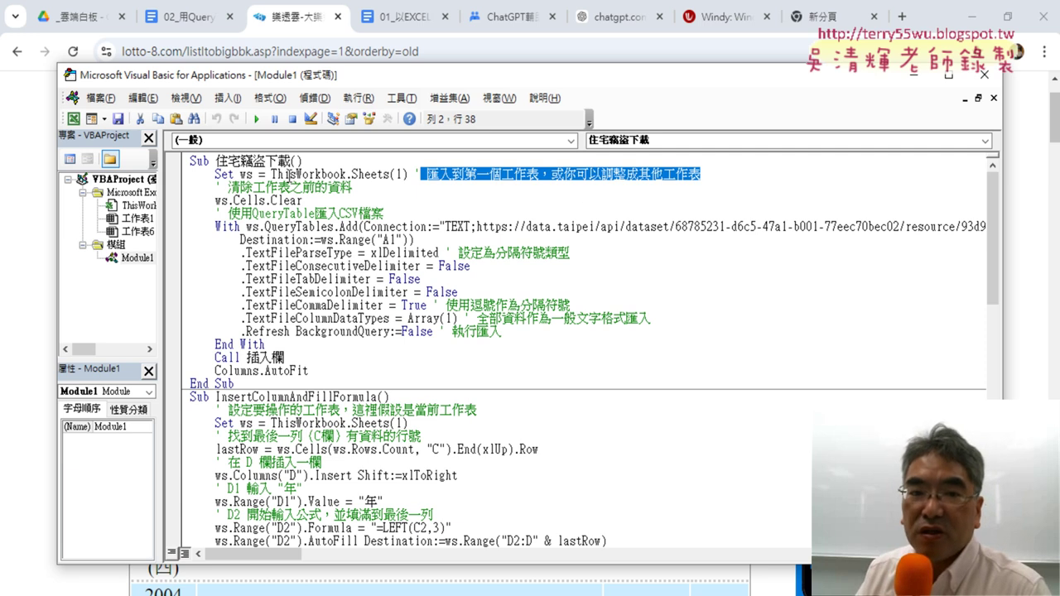
drag(214, 174, 406, 186)
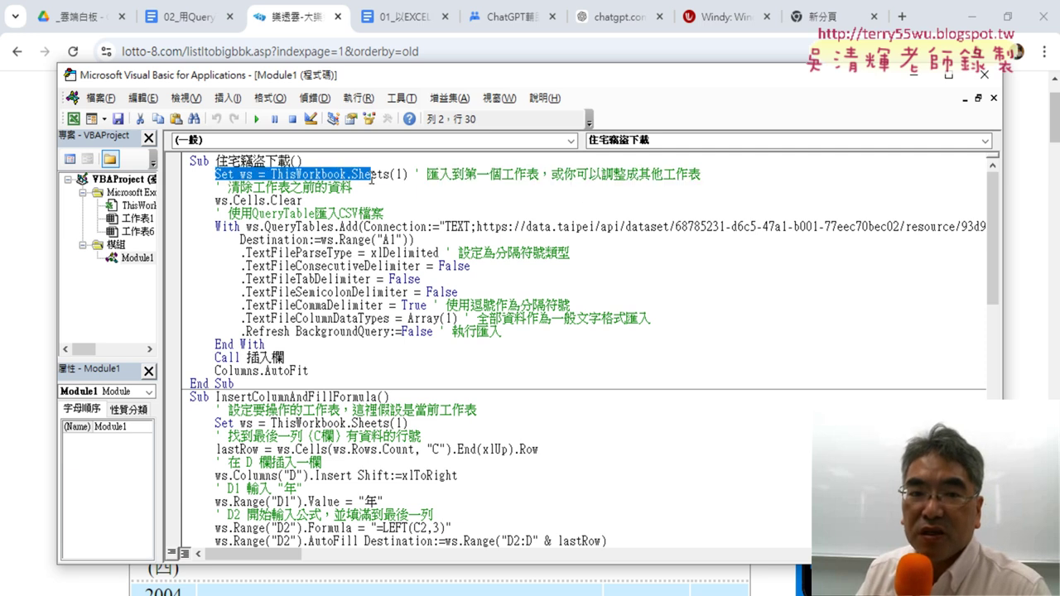
click(299, 202)
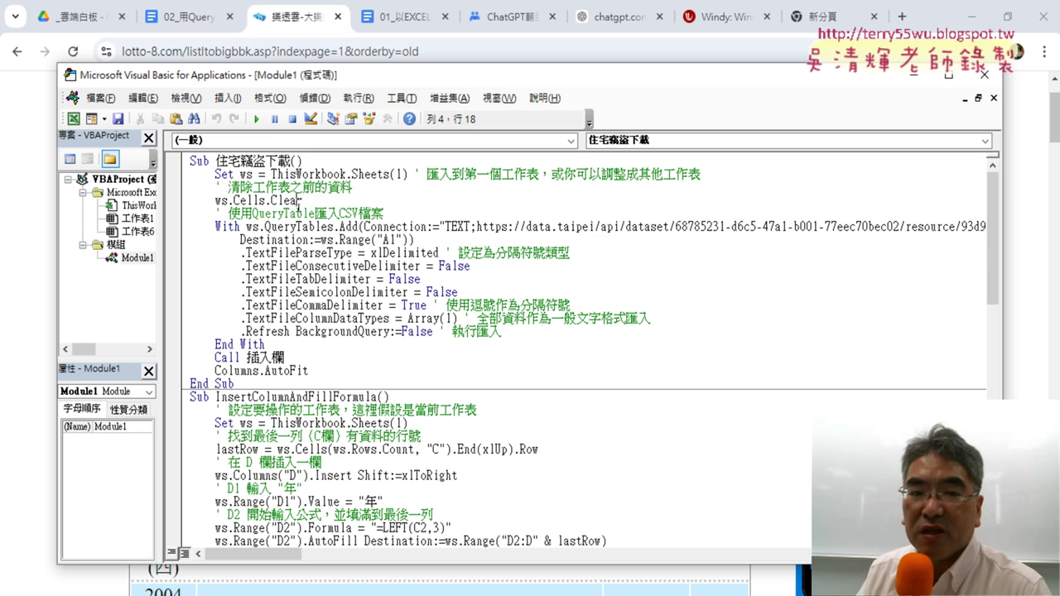
drag(302, 202, 215, 201)
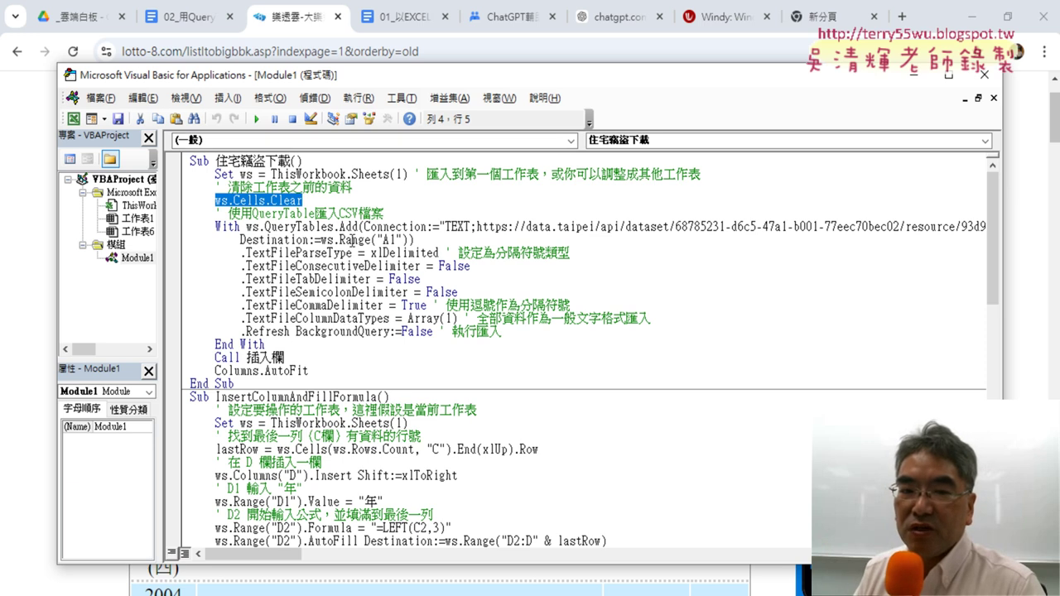
drag(334, 225, 260, 226)
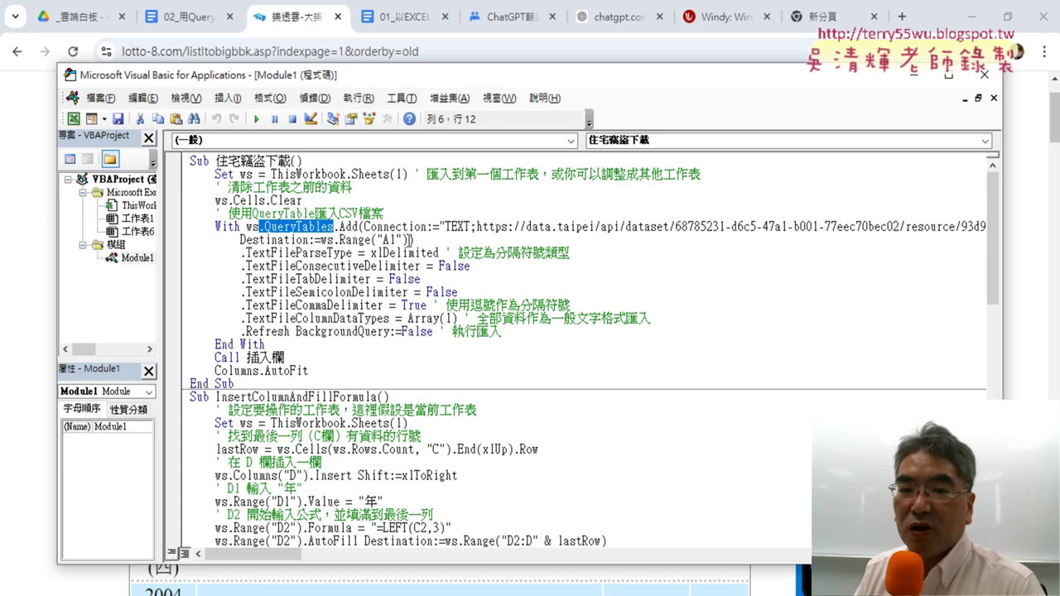
drag(411, 240, 371, 240)
Bring the workbook forward and inspect year column D, the 路街道 column H and the D2 year formula
drag(472, 82, 611, 79)
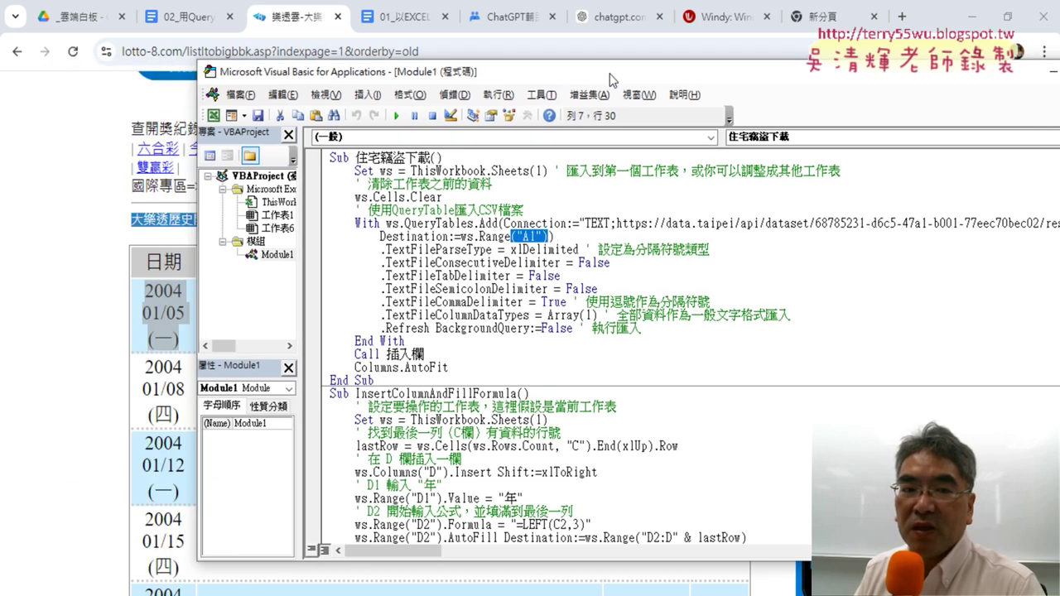
click(973, 16)
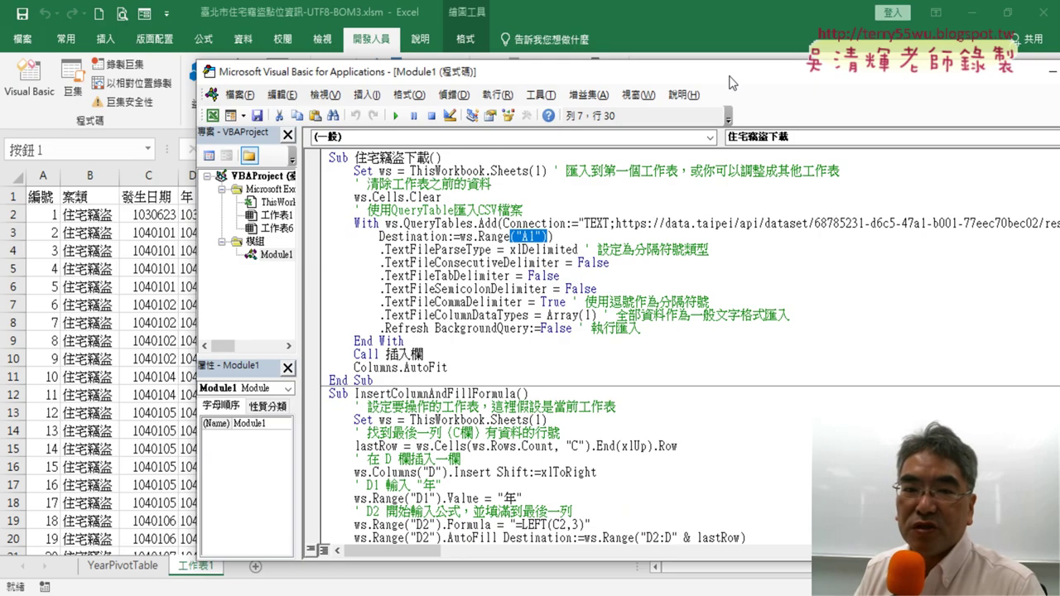
click(168, 198)
click(192, 175)
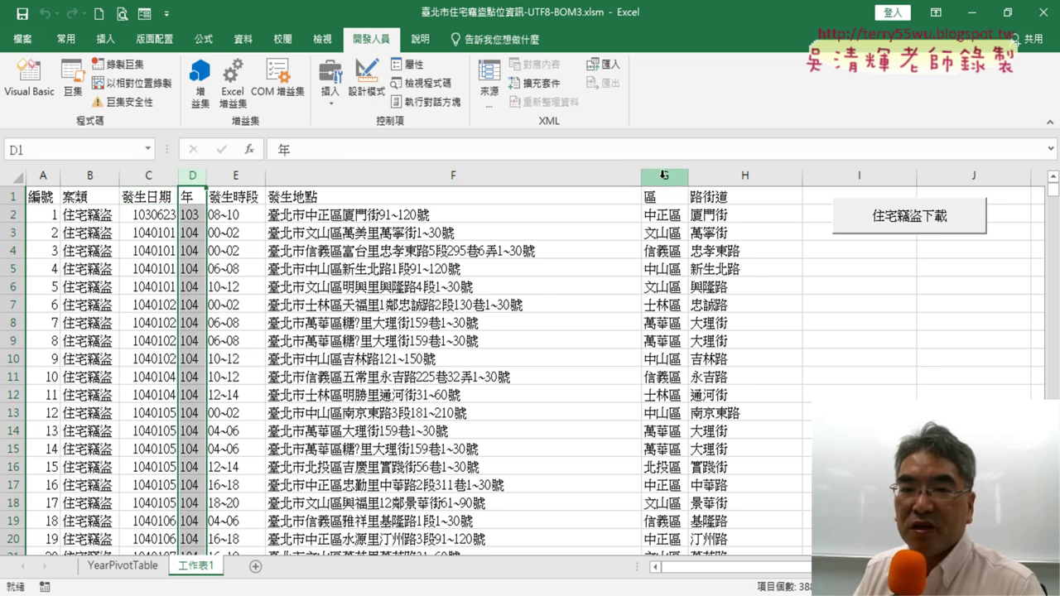
drag(663, 175, 748, 176)
click(748, 176)
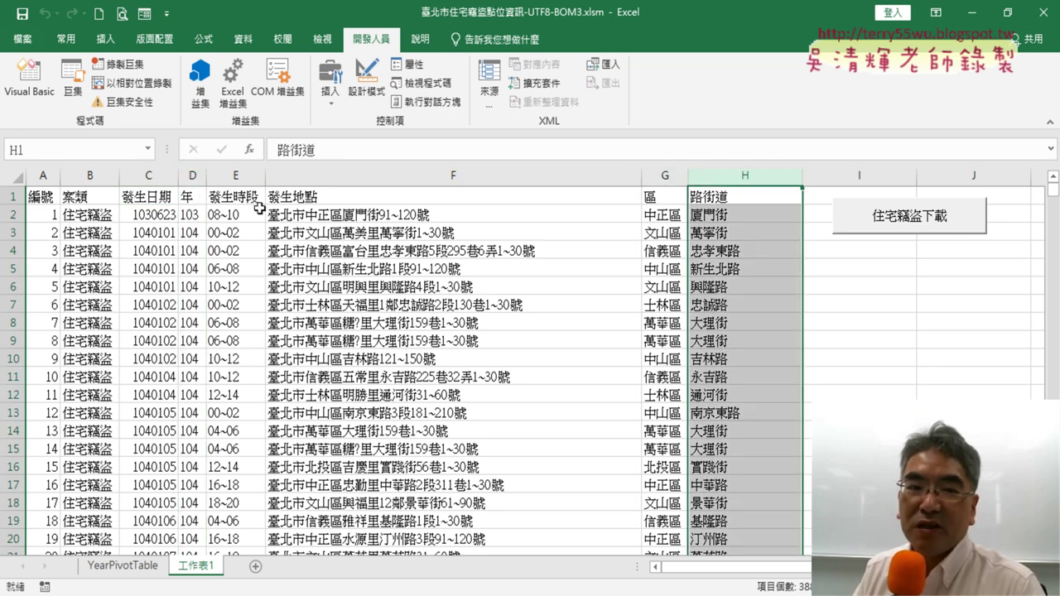
click(194, 196)
click(192, 214)
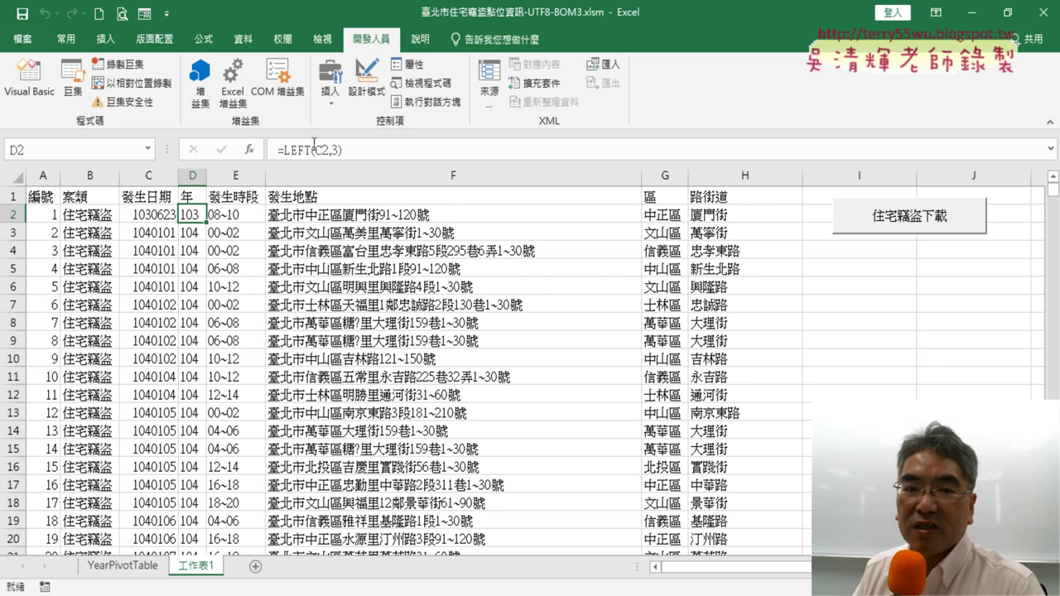
click(671, 196)
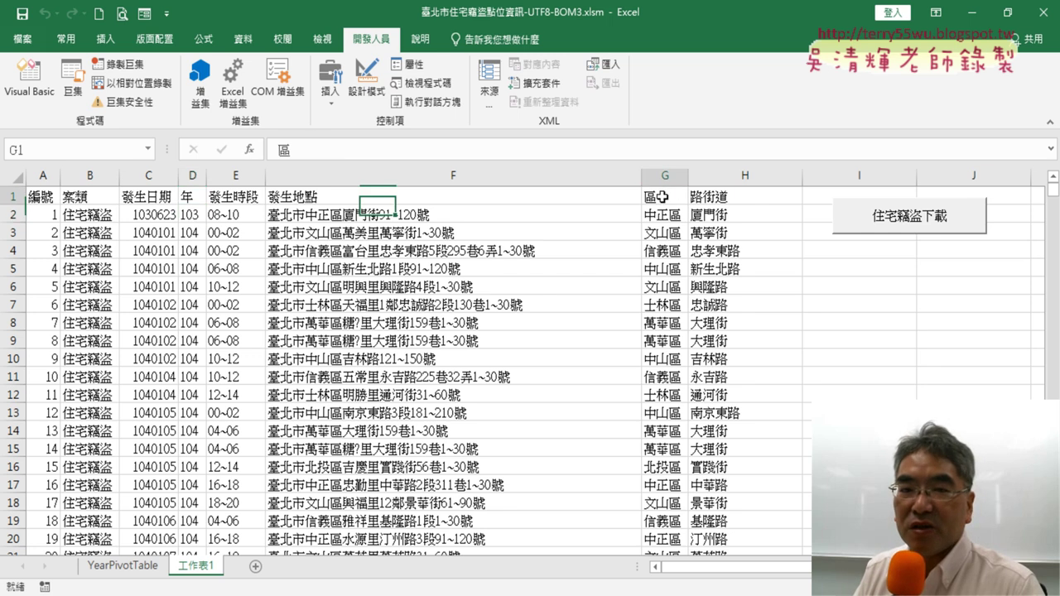
Rerun the 住宅竊盜下載 download macro from its worksheet button, then switch to Chrome
click(24, 81)
click(87, 268)
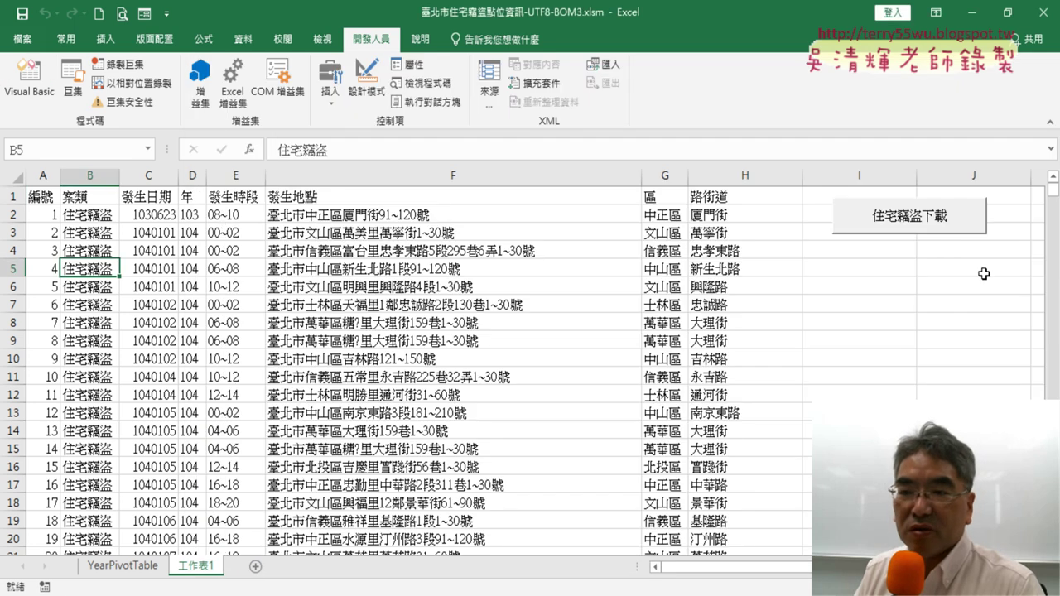
click(912, 221)
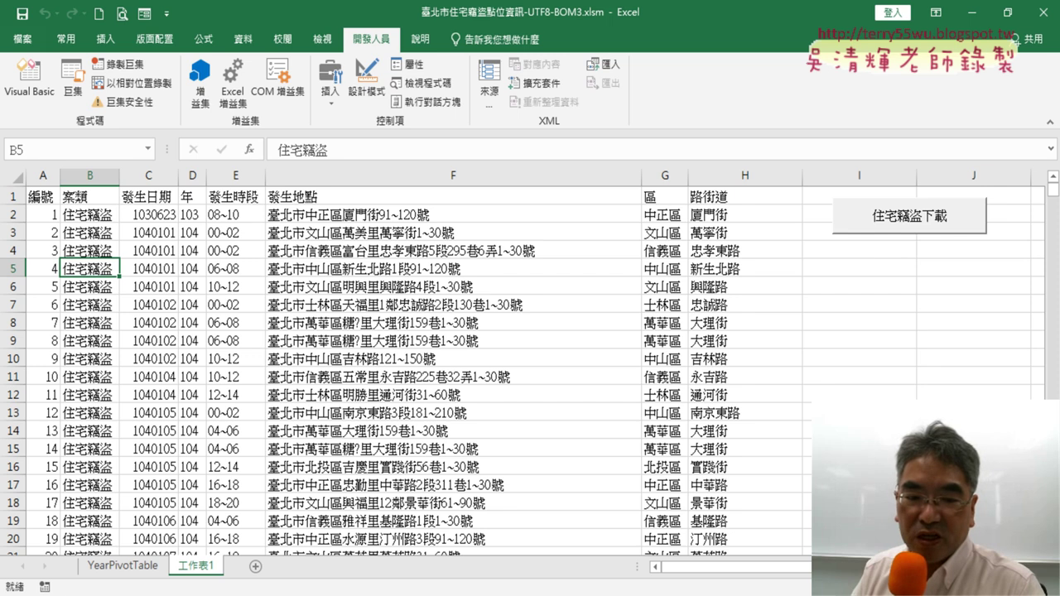
key(alt+Tab)
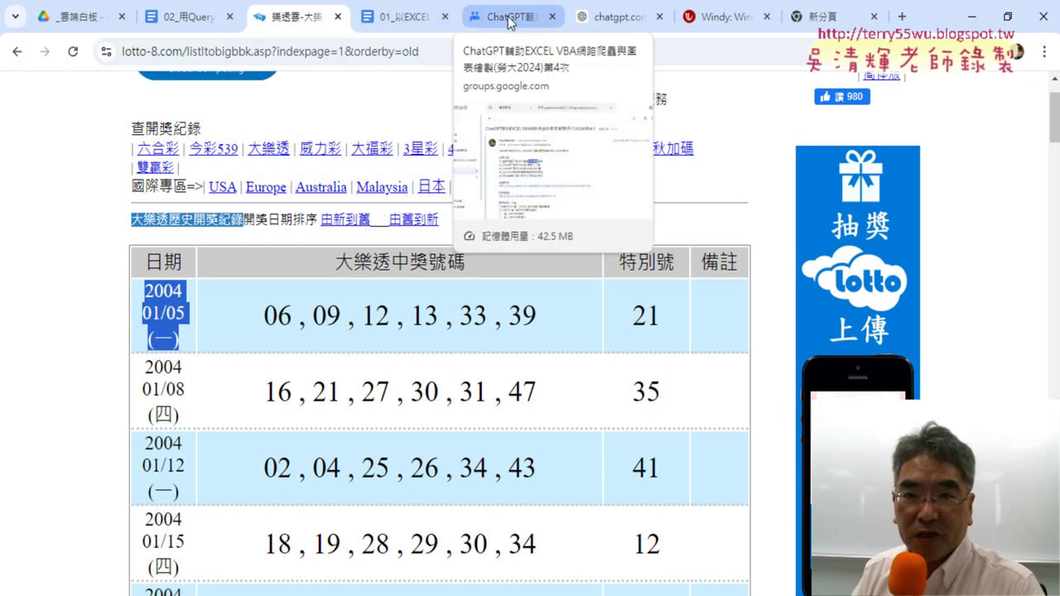
Highlight item 05, 產生樞紐分析表VBA程式, in the Google Groups post, then minimize Chrome
click(511, 22)
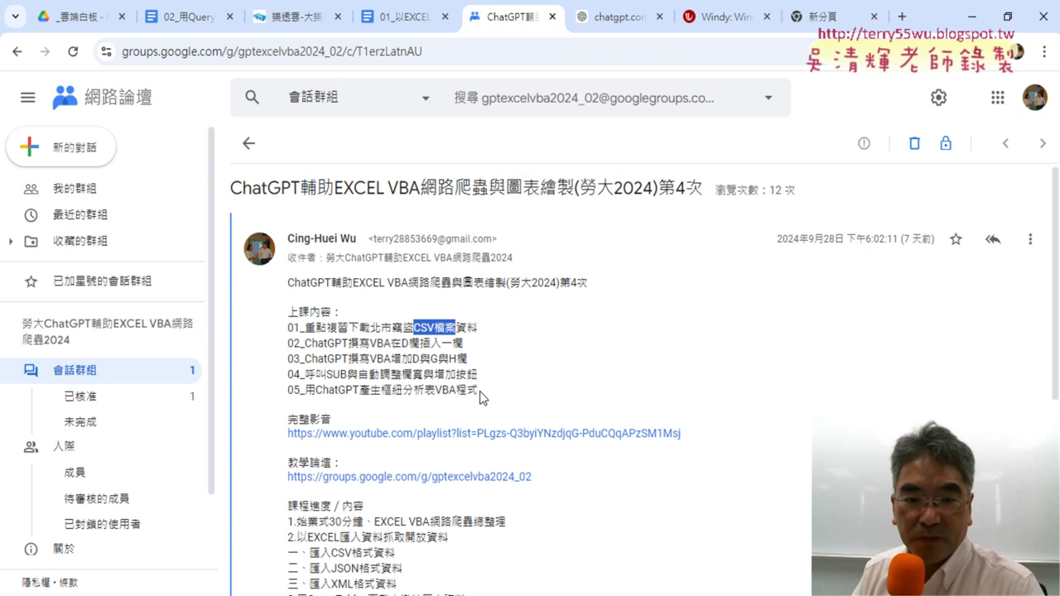
drag(480, 391, 361, 391)
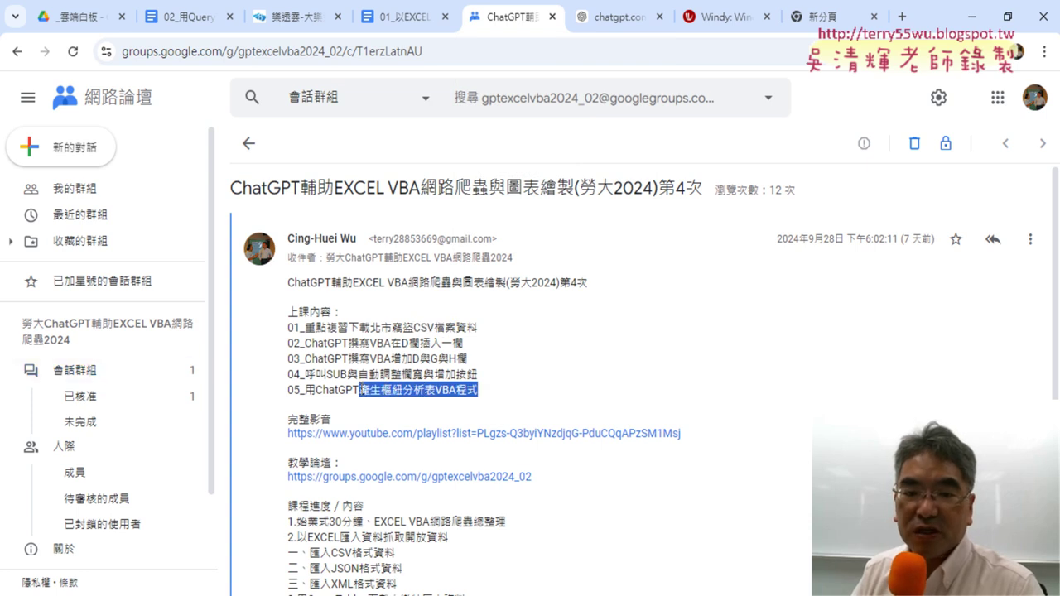
click(972, 16)
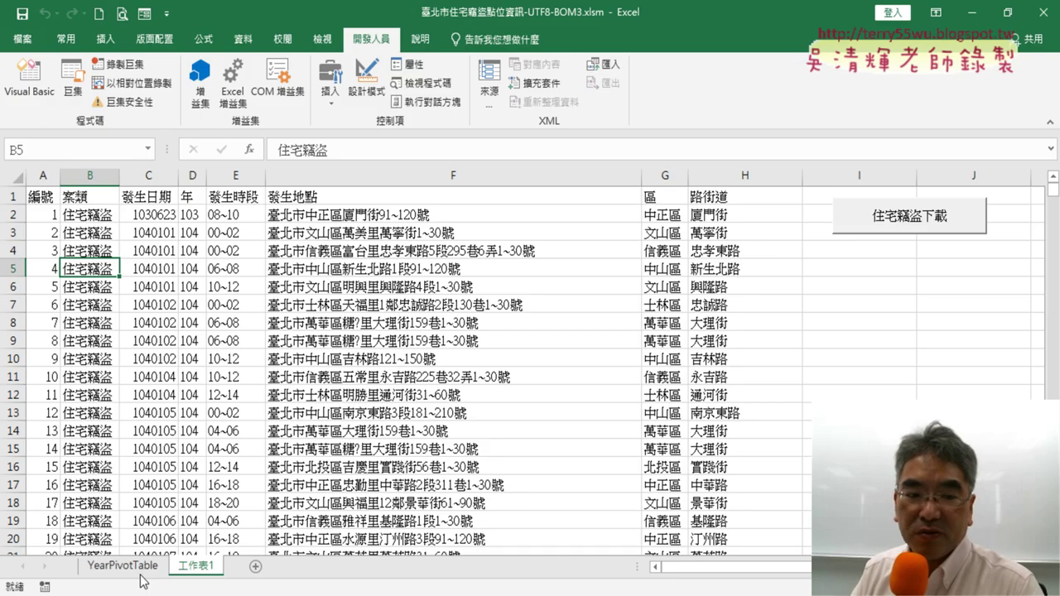
Flip between the YearPivotTable and 工作表1 sheets, then open the Visual Basic editor
click(142, 572)
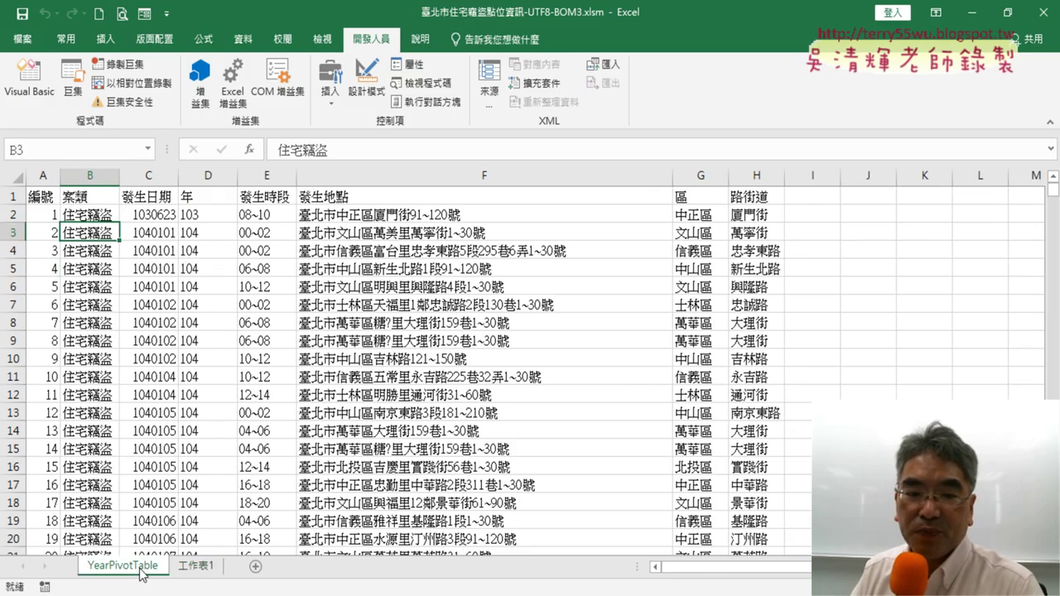
click(194, 568)
click(153, 572)
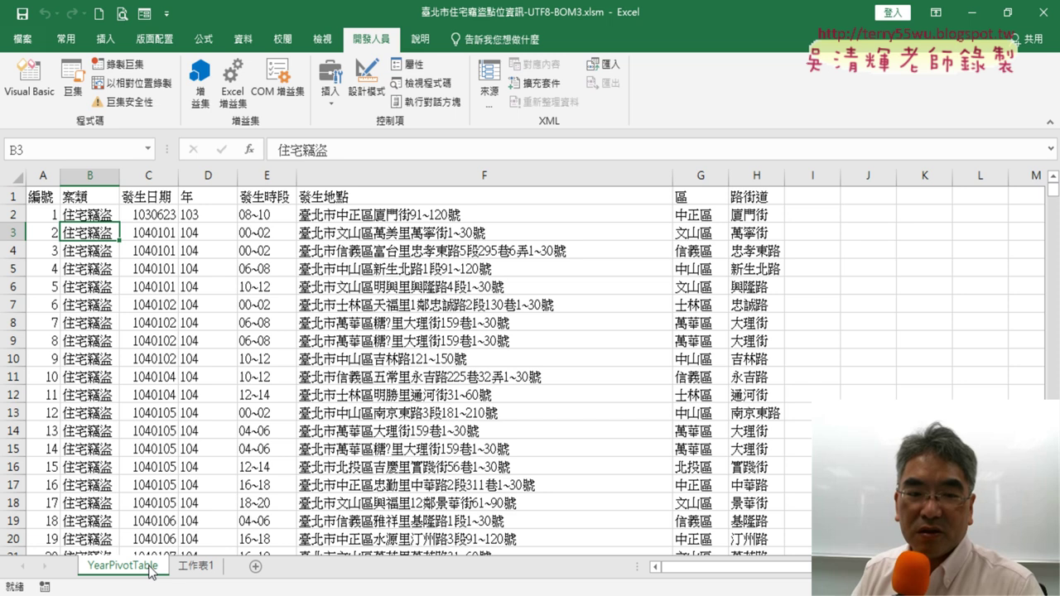
click(198, 572)
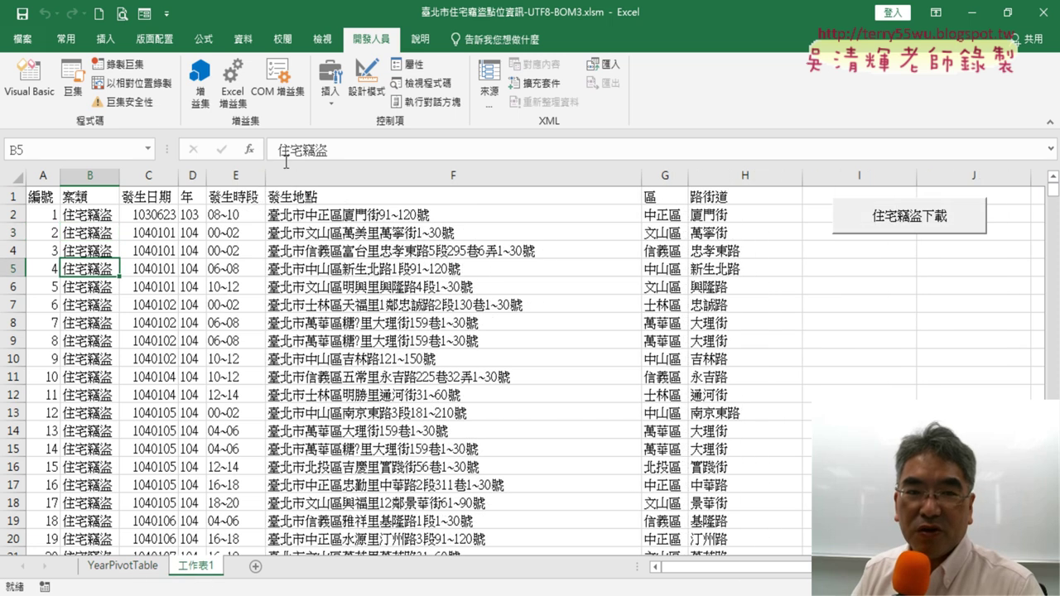
click(29, 79)
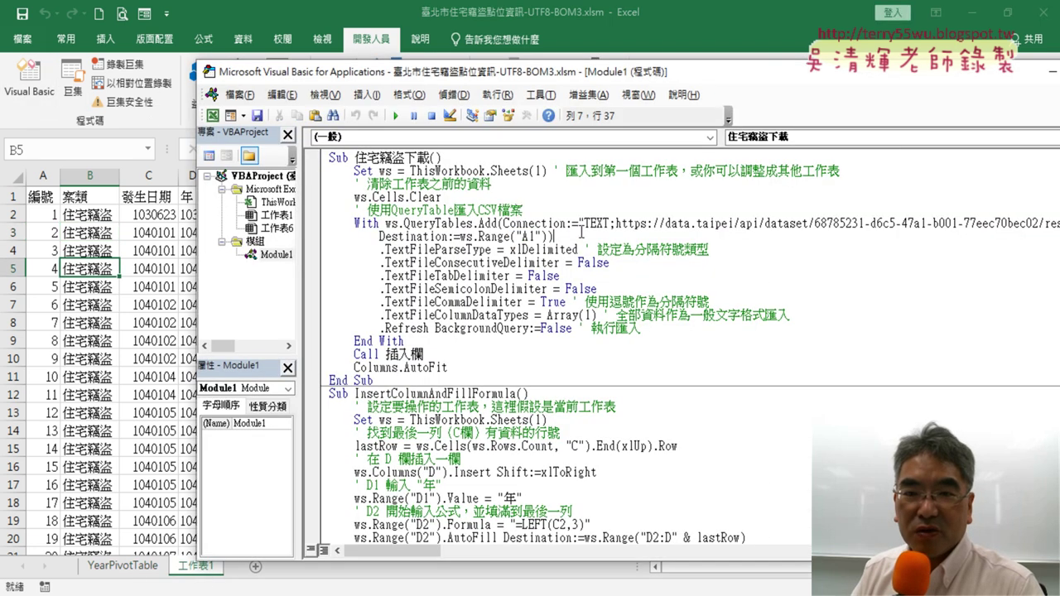
Mark the Sheets(1) reference in the download macro, then start renaming the 工作表1 tab
drag(547, 171, 491, 170)
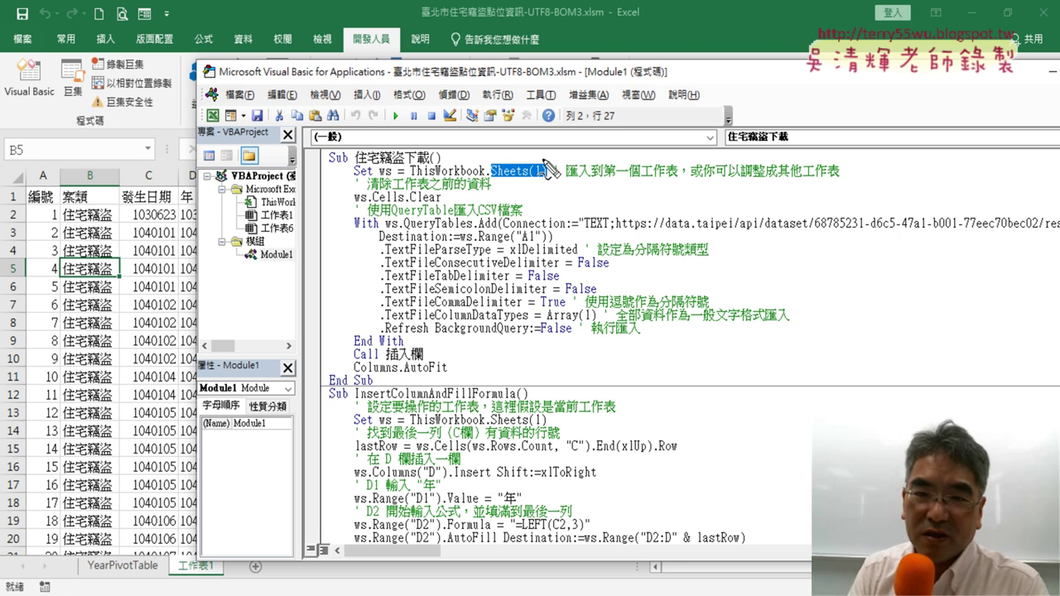
drag(494, 177, 551, 179)
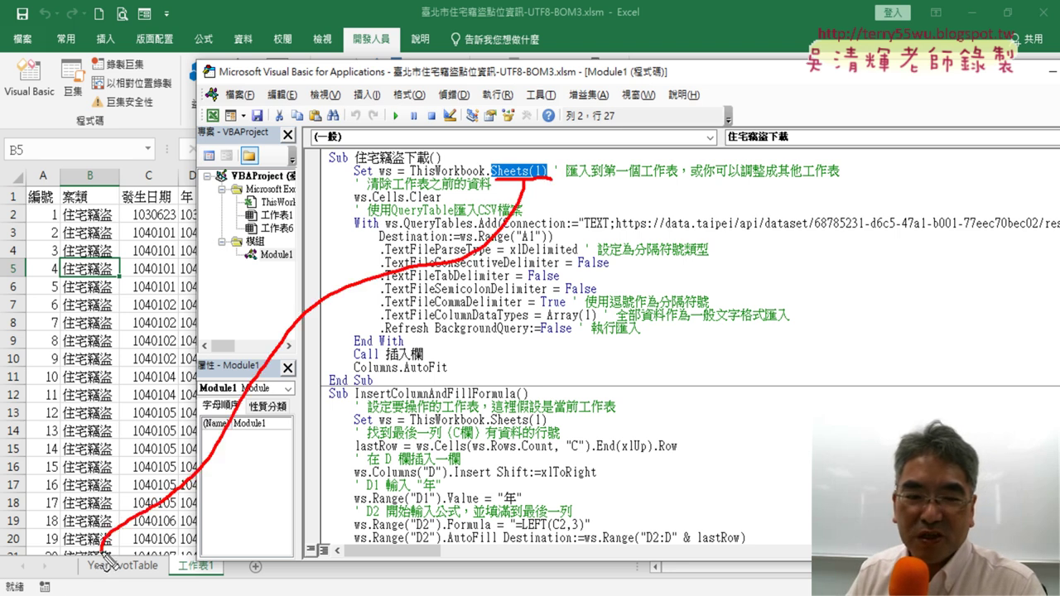
drag(263, 379, 116, 537)
drag(228, 584, 518, 202)
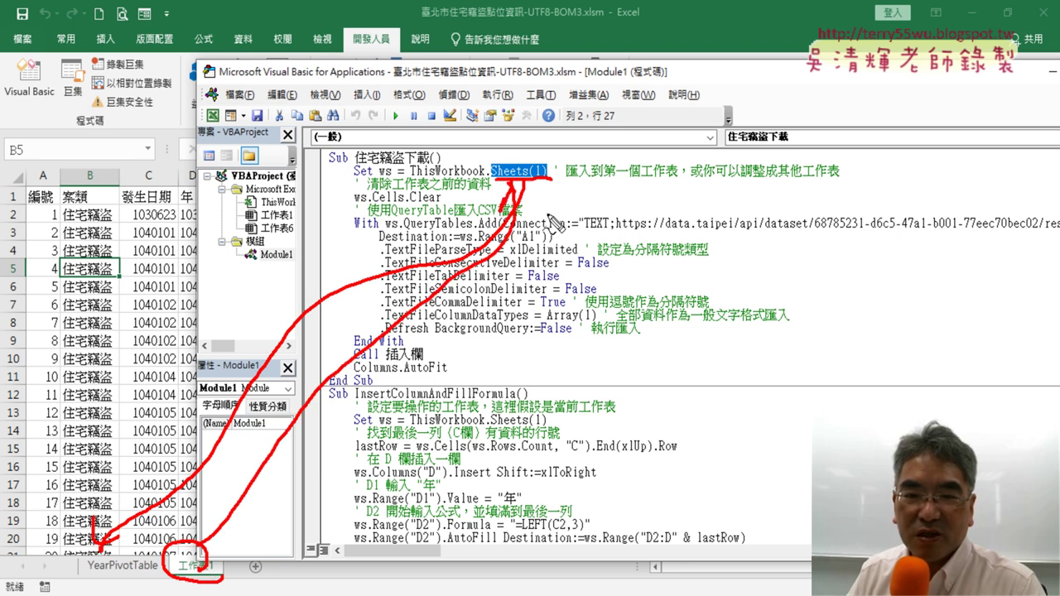
key(Escape)
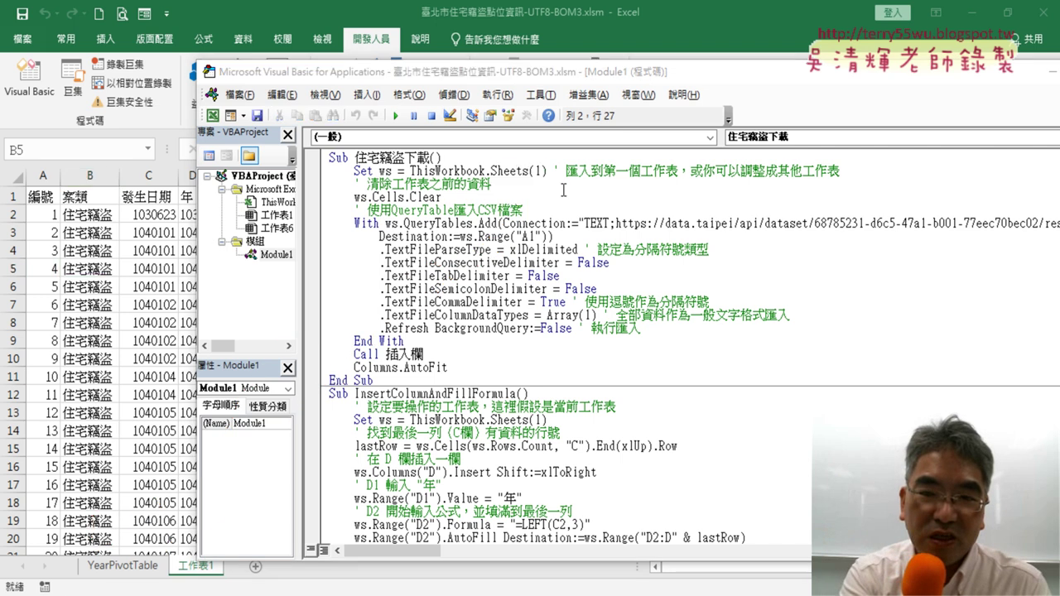
click(193, 590)
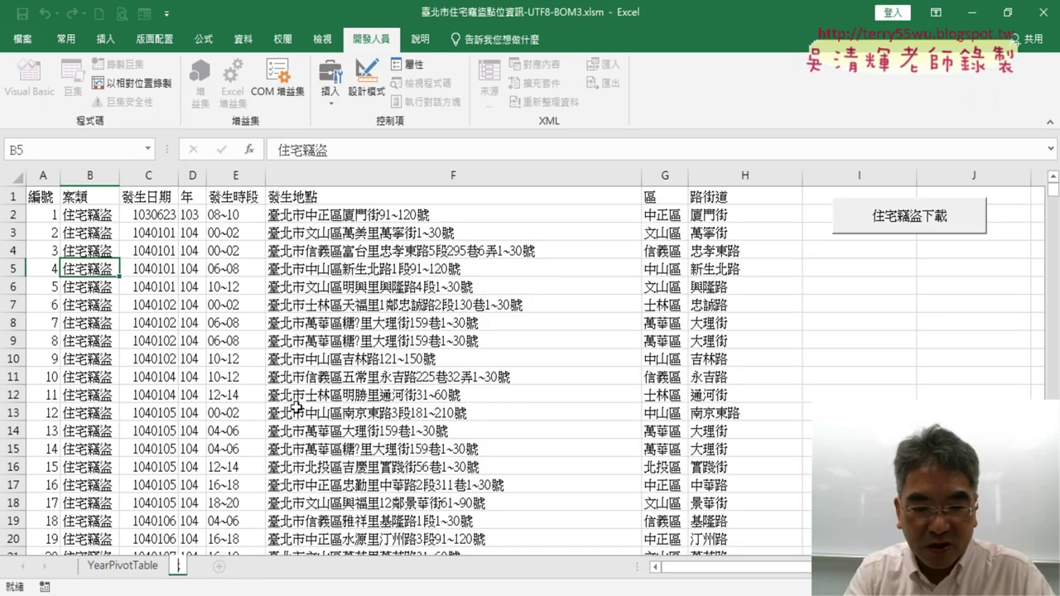
Rename the burglary sheet tab to 資料, then reopen the Visual Basic editor
text(竊盜)
key(Return)
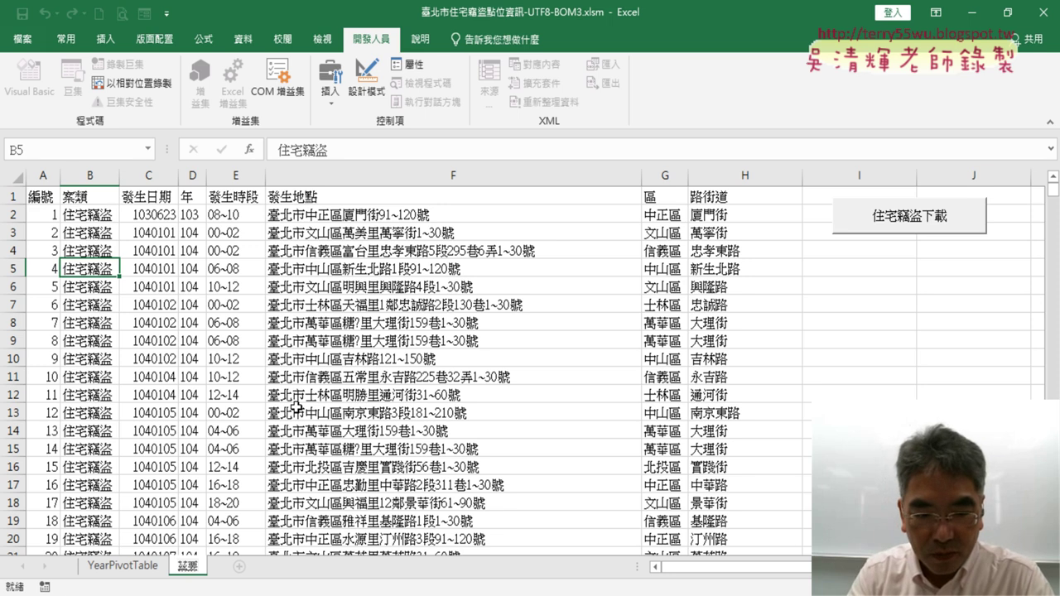
text(資料)
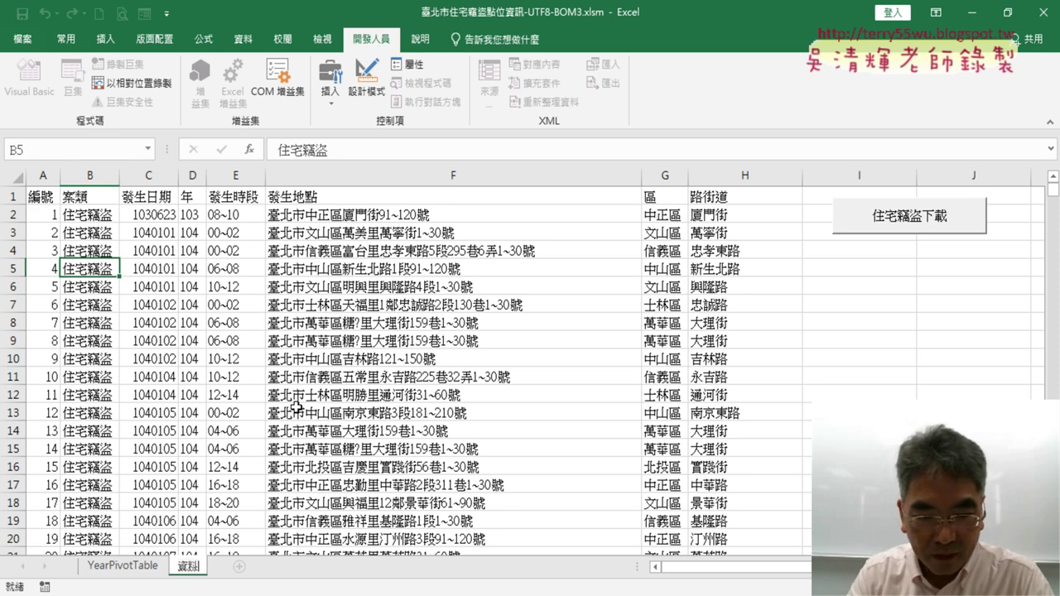
key(Return)
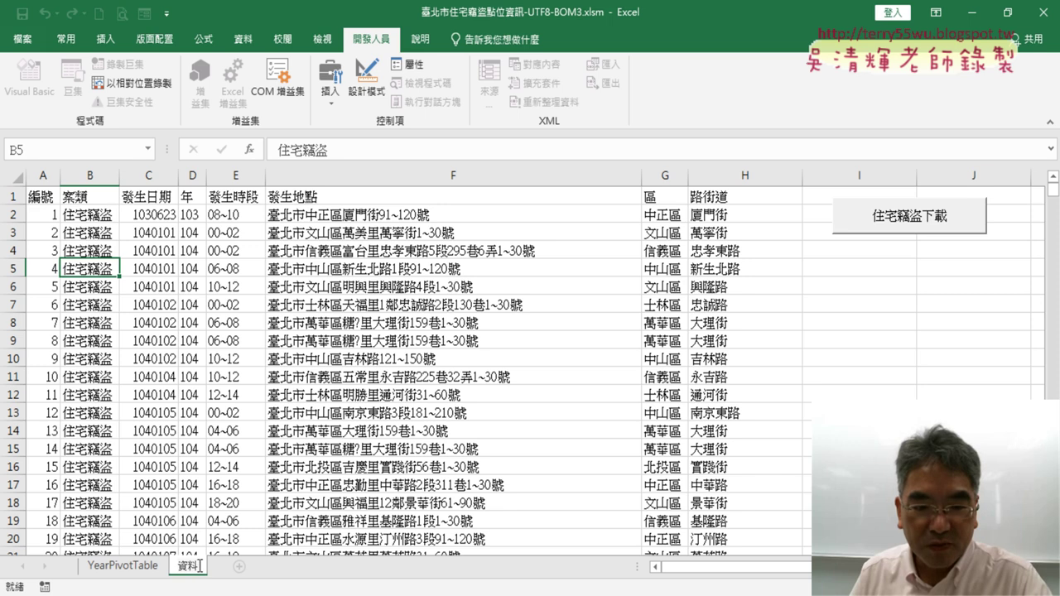
double_click(200, 566)
click(224, 377)
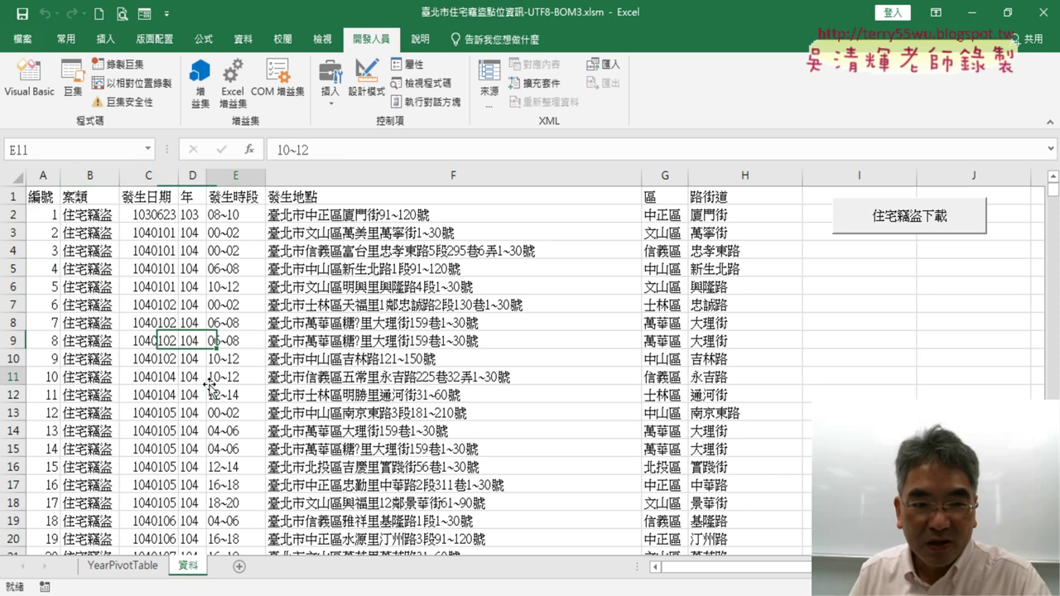
click(29, 90)
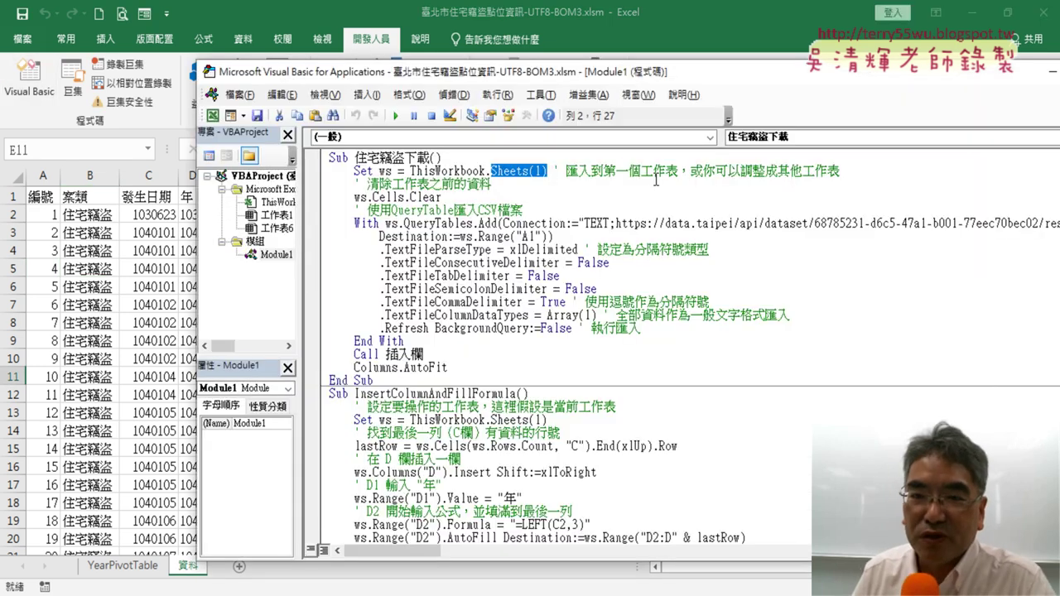
Change Sheets(1) to Sheets("資料") in the download macro, rerun it, and close Excel
click(559, 172)
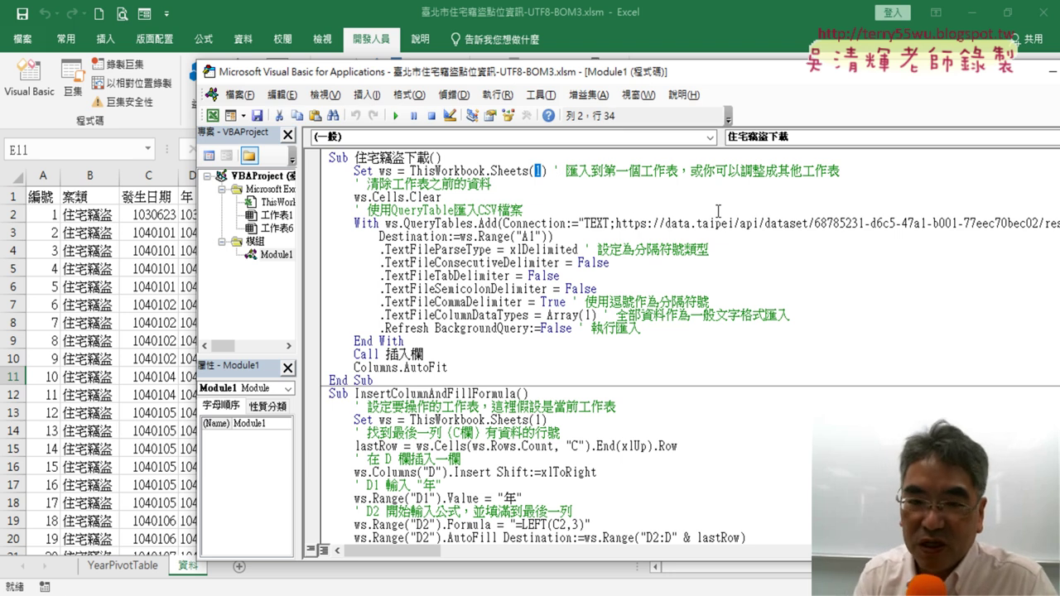
text("")
text(資料)
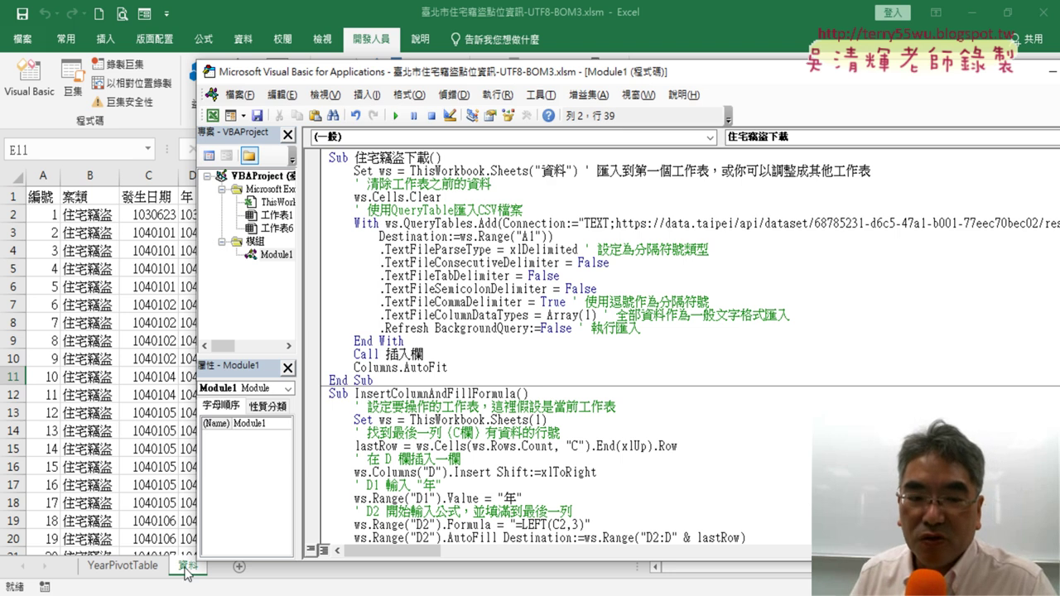
drag(494, 562, 488, 521)
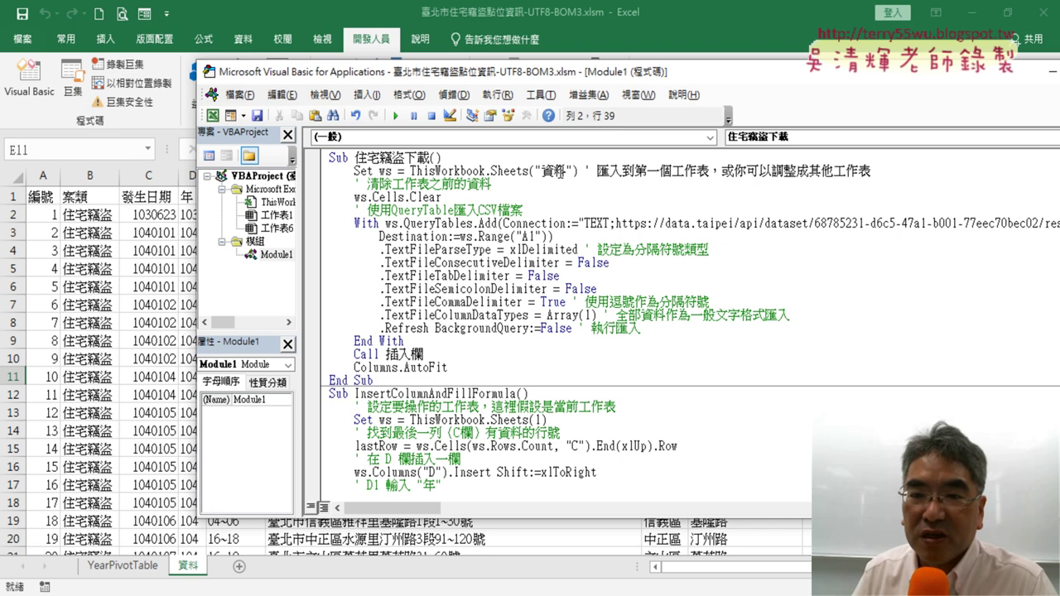
click(597, 250)
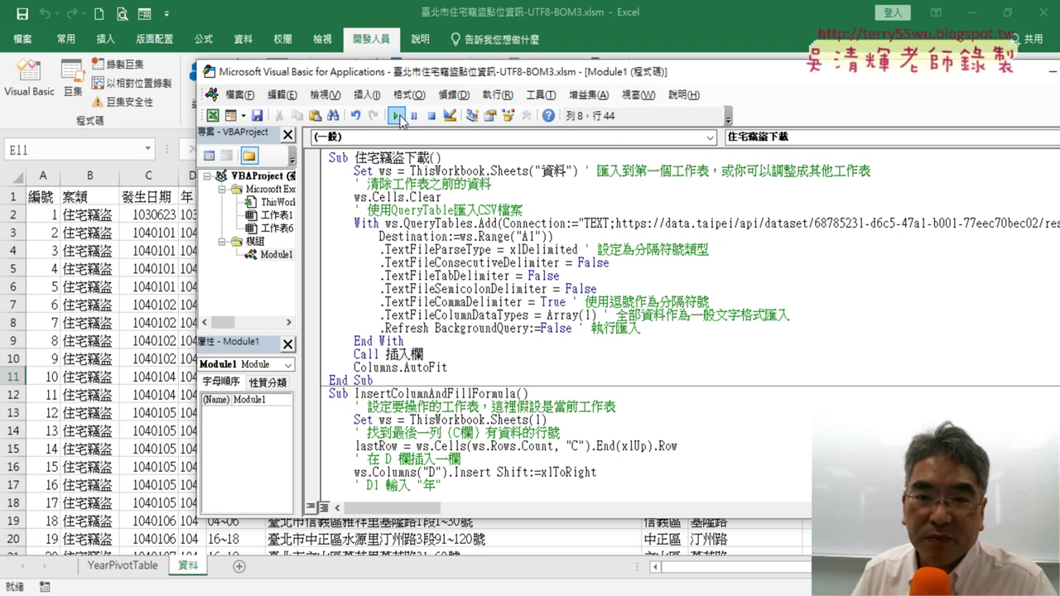
click(399, 119)
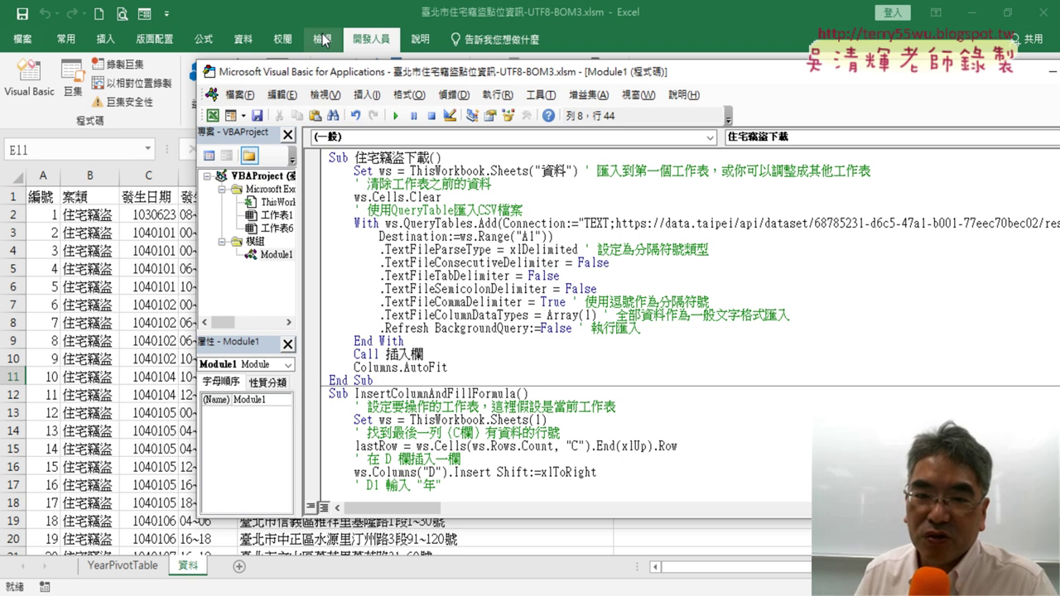
click(1039, 14)
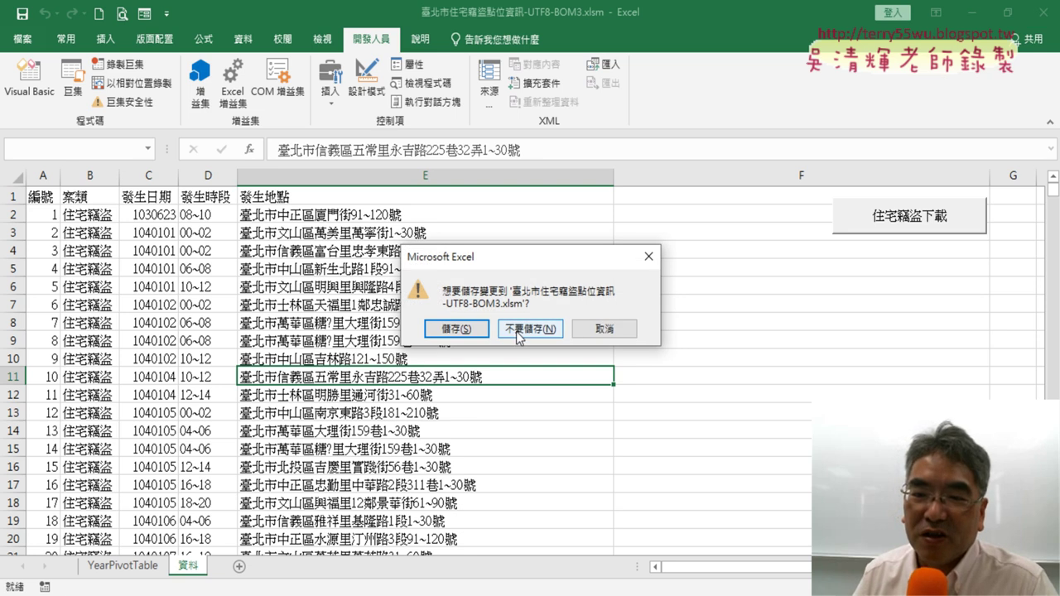
Close Excel without saving and open 臺北市住宅竊盜點位資訊-UTF8-BOM3.xlsm from the D: drive
click(516, 329)
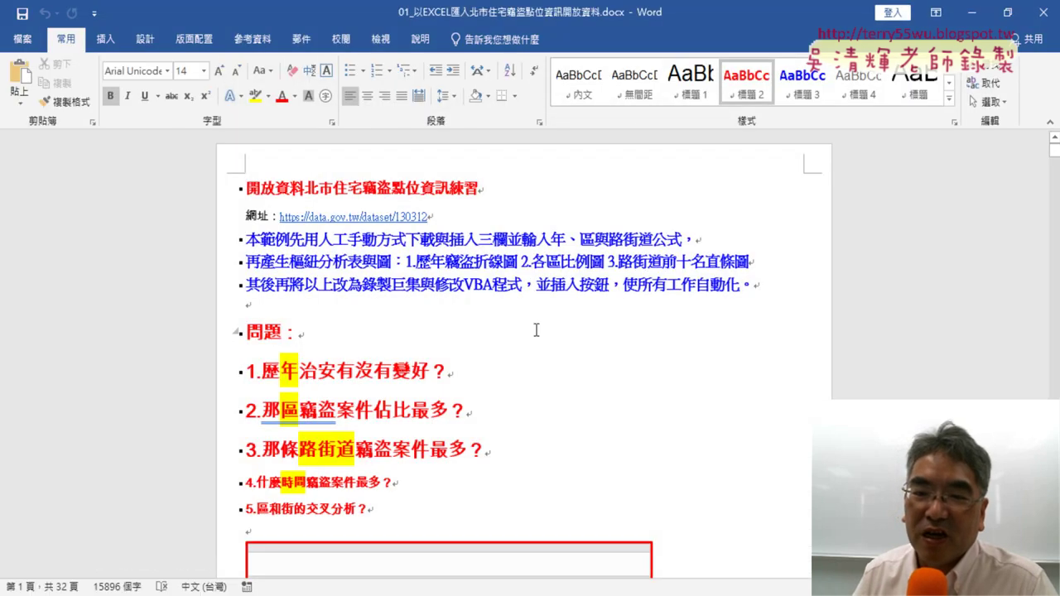
click(973, 15)
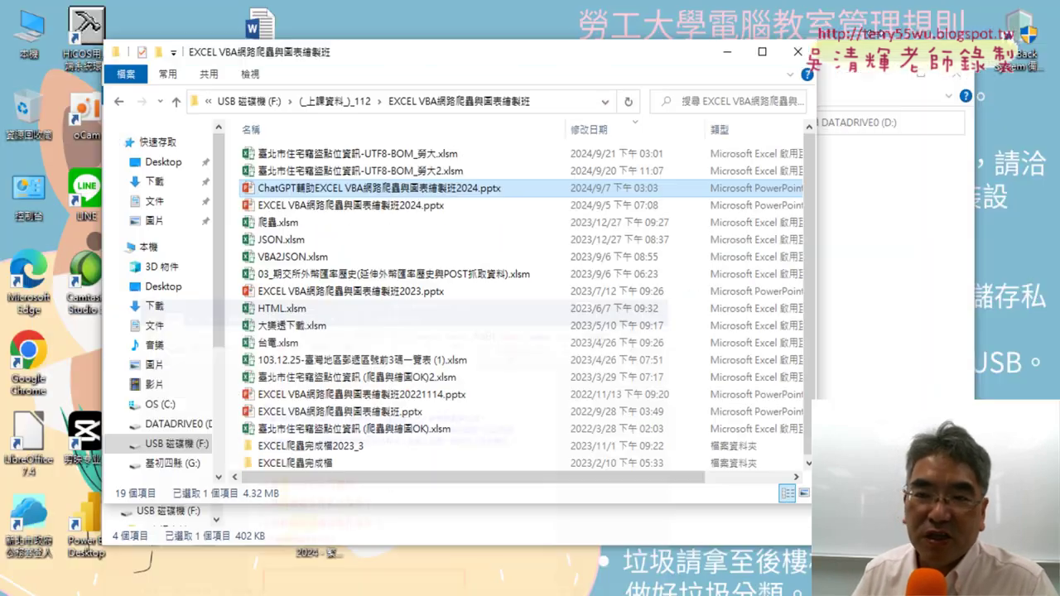
click(719, 48)
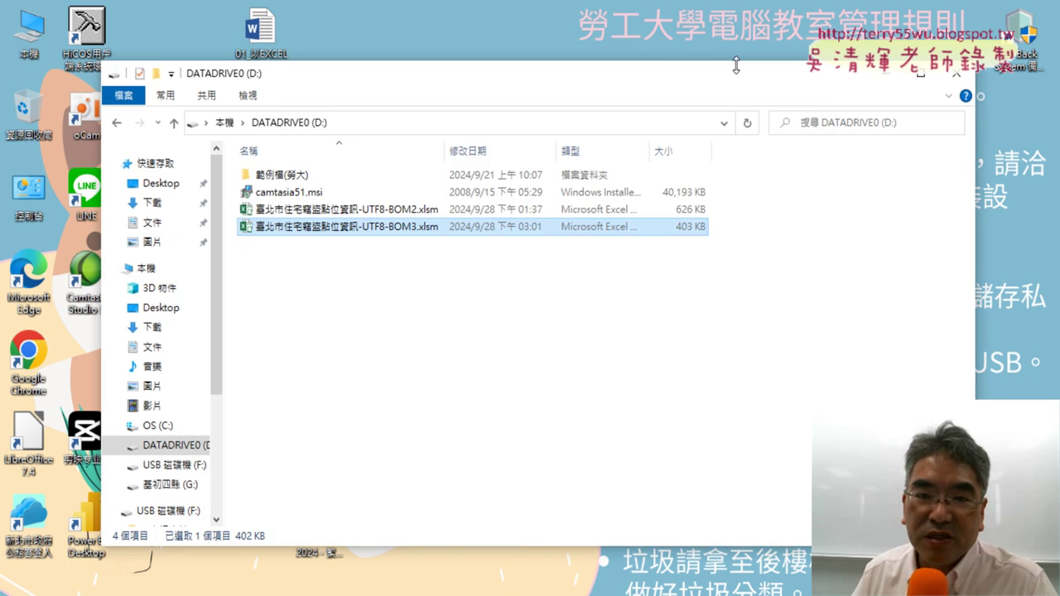
double_click(472, 225)
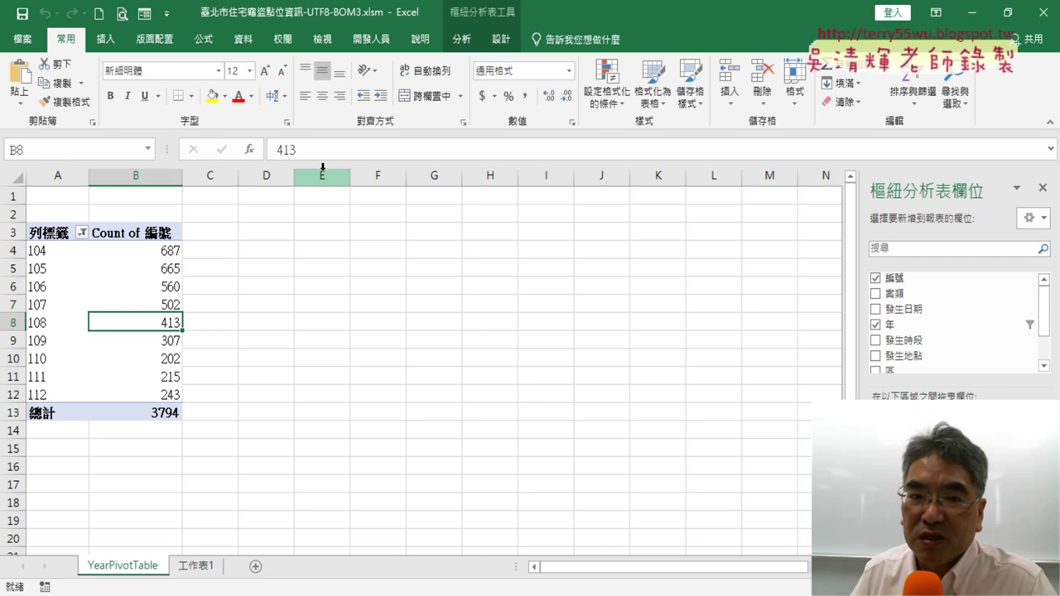
Insert a Line with Markers pivot chart from the yearly pivot table and make it taller
mouse_move(140, 326)
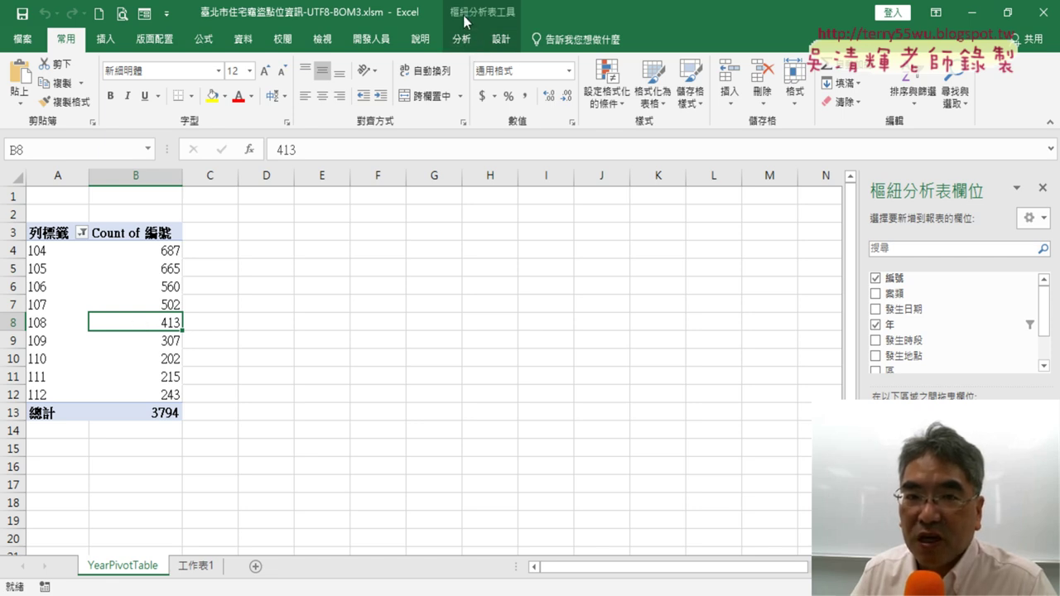
click(462, 39)
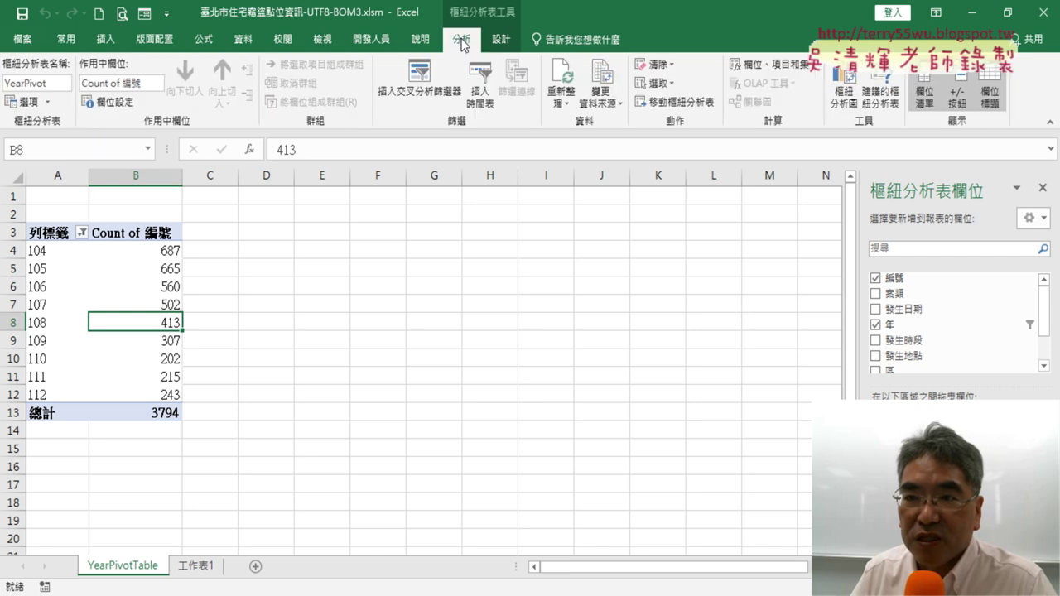
click(847, 103)
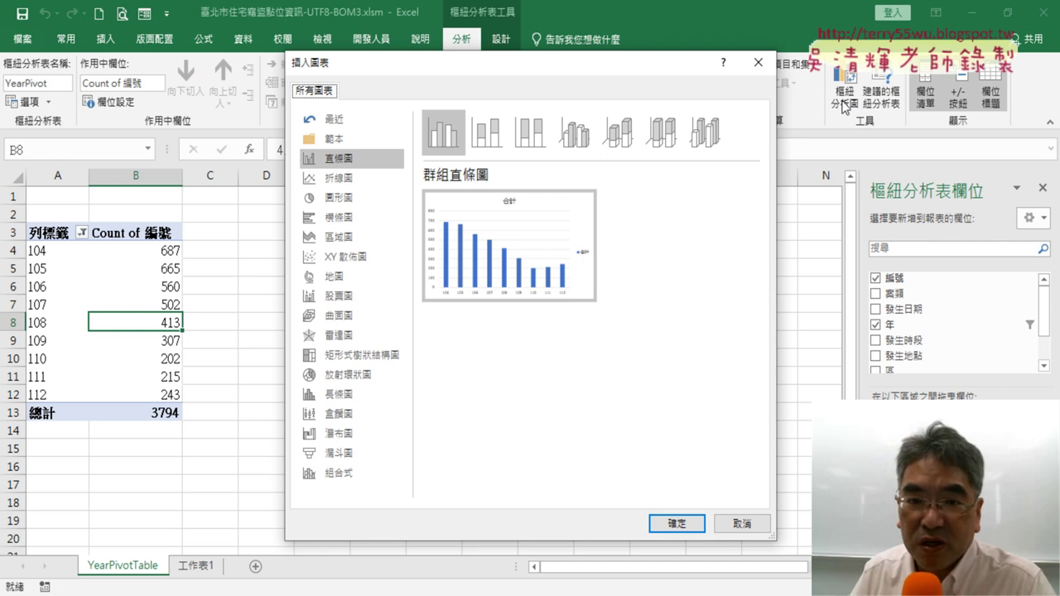
click(339, 178)
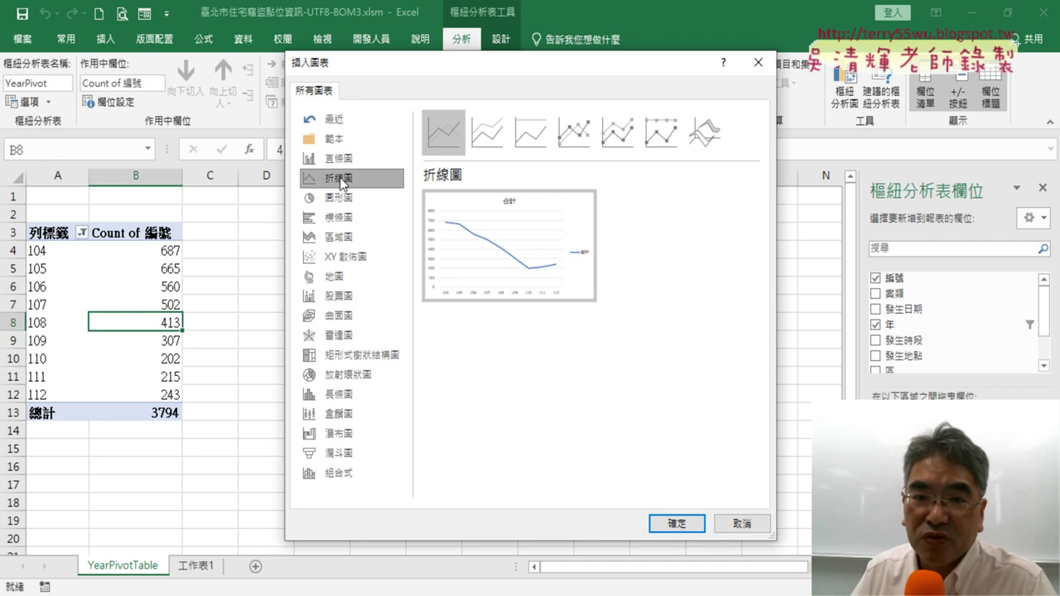
click(570, 137)
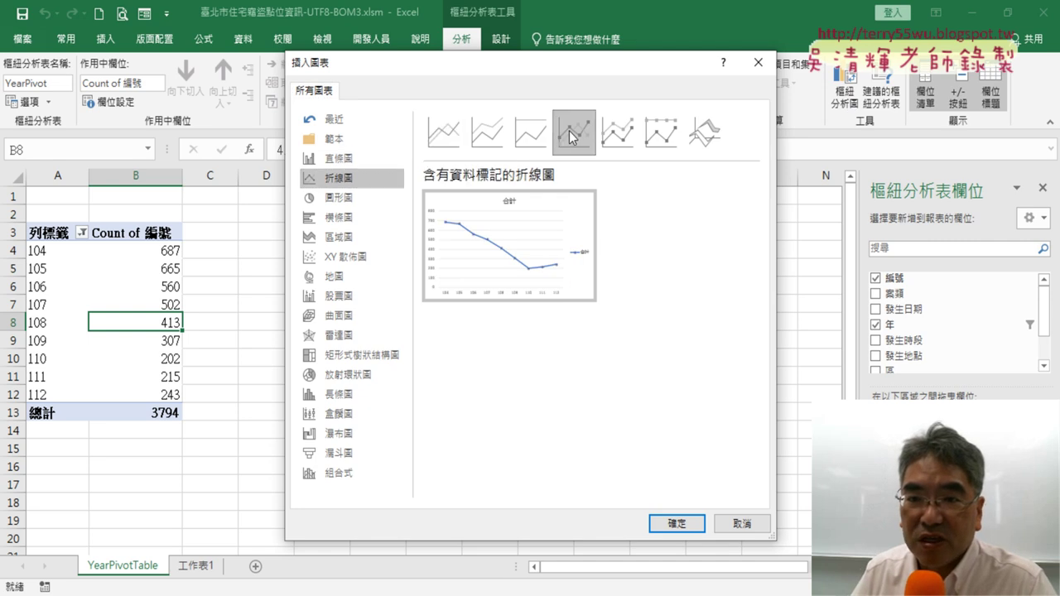
click(677, 524)
drag(246, 251, 239, 203)
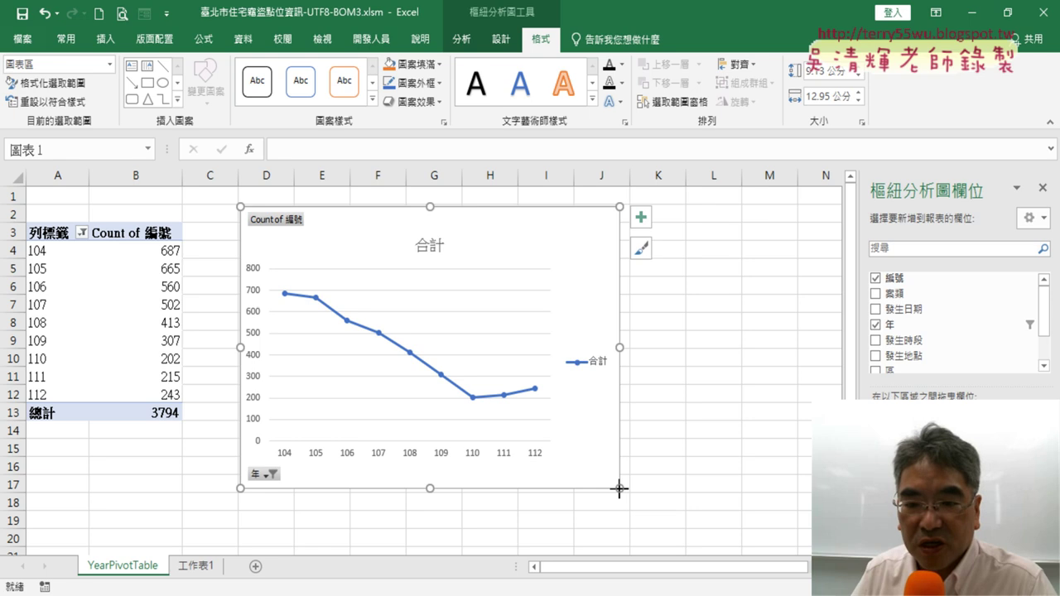
Stretch the pivot chart down to about row 20 and retitle it from 合計 to 歷年竊盜折線圖
drag(619, 489, 791, 537)
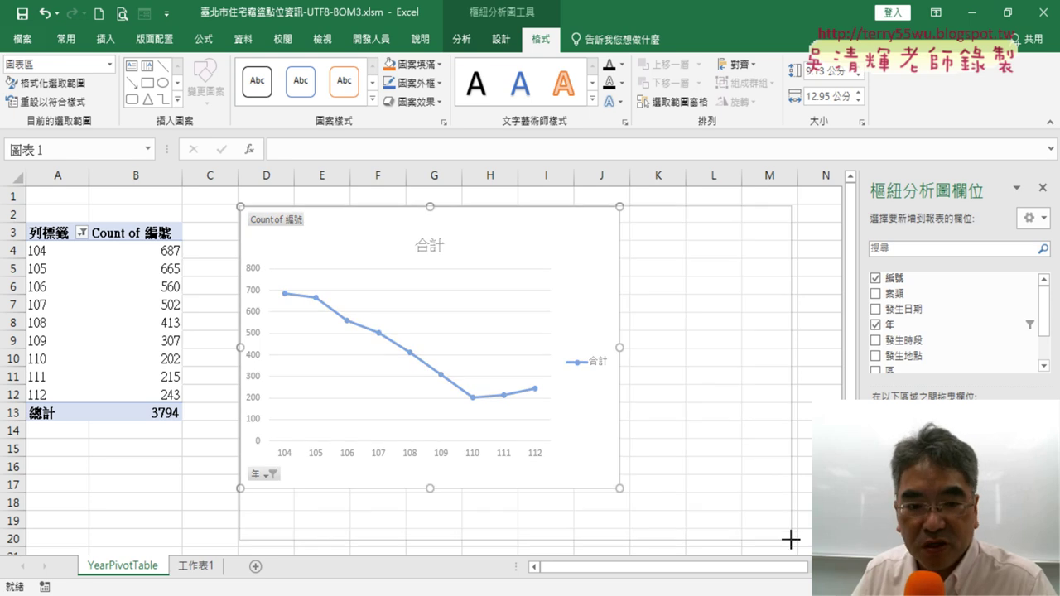
drag(791, 537, 796, 542)
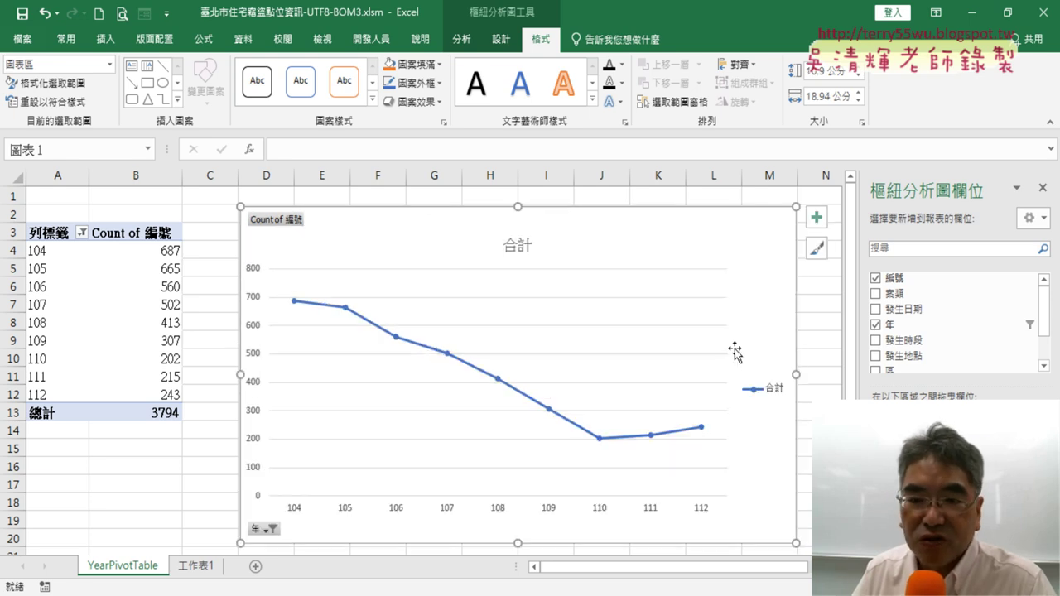
click(518, 246)
double_click(520, 245)
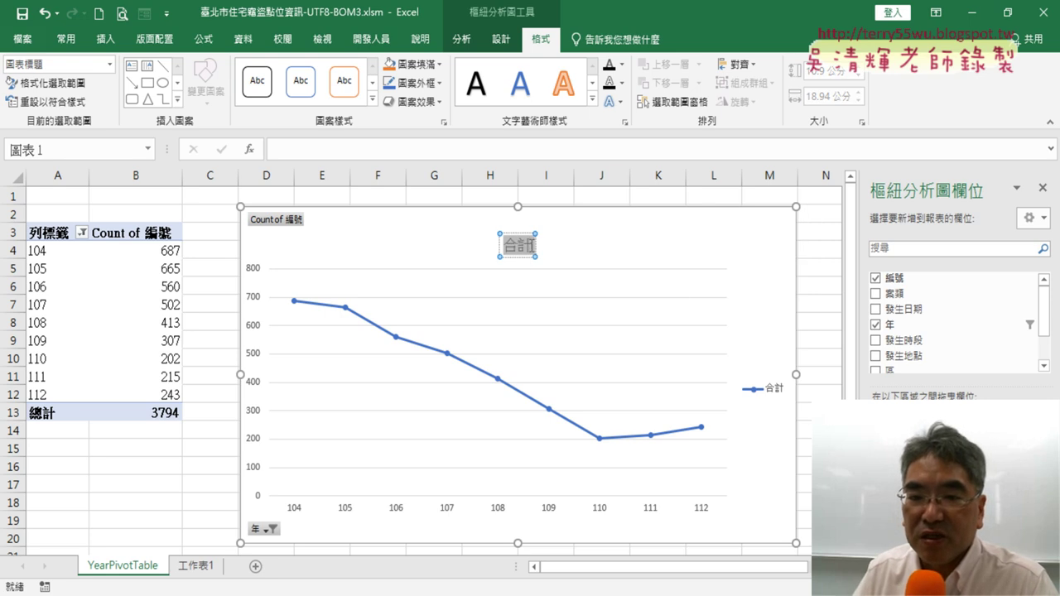
key(Delete)
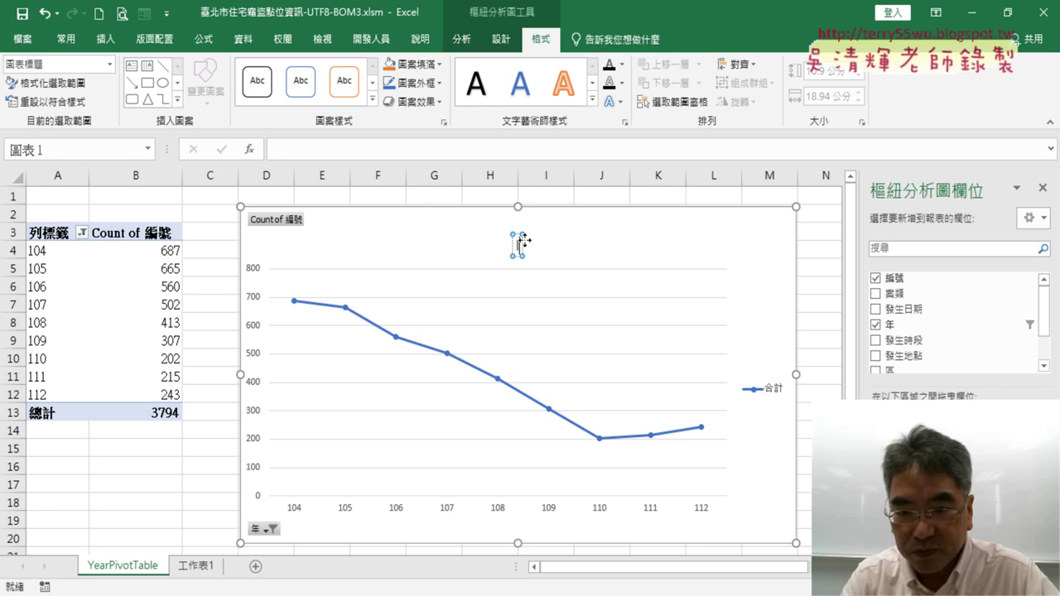
text(立)
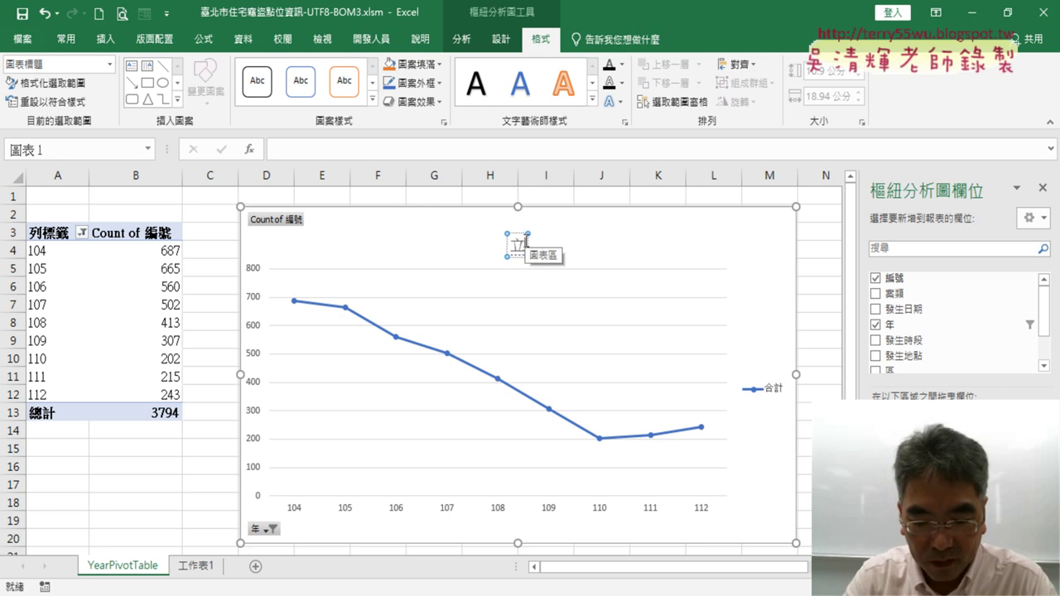
text(年竊ㄙ)
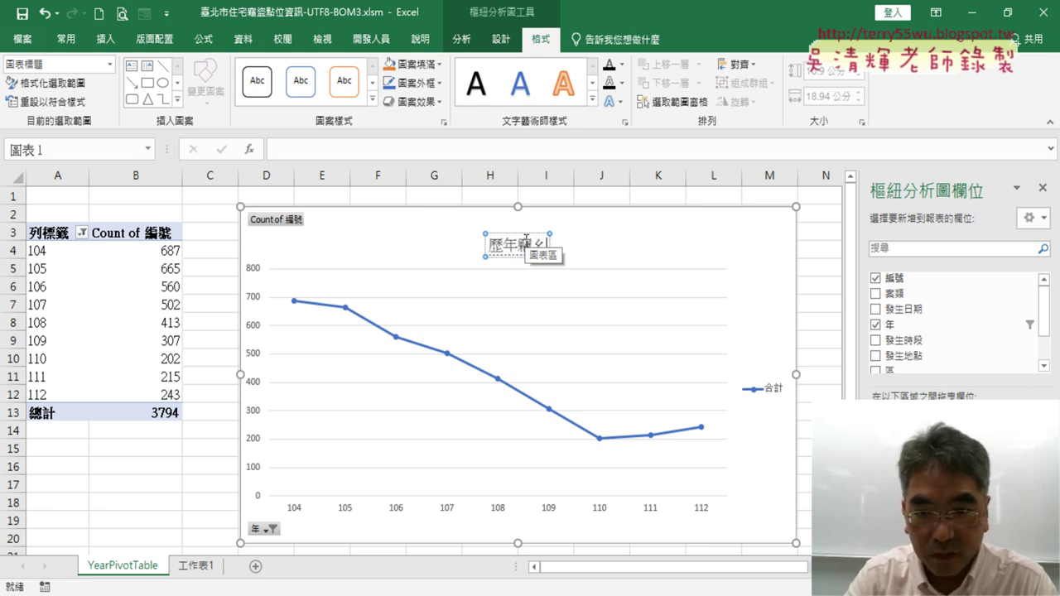
text(盜折)
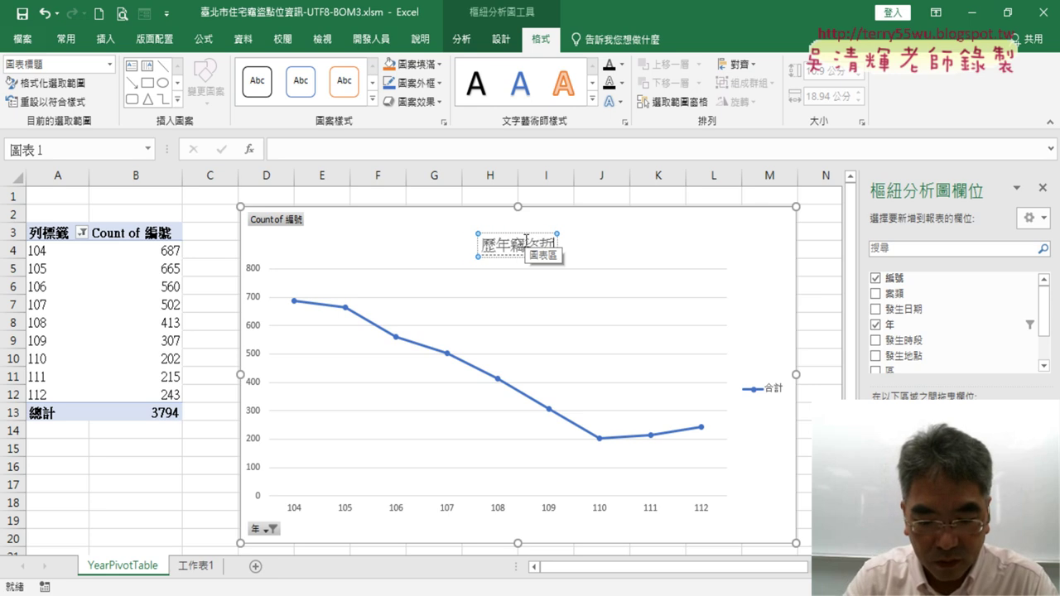
text(理線圖)
key(Return)
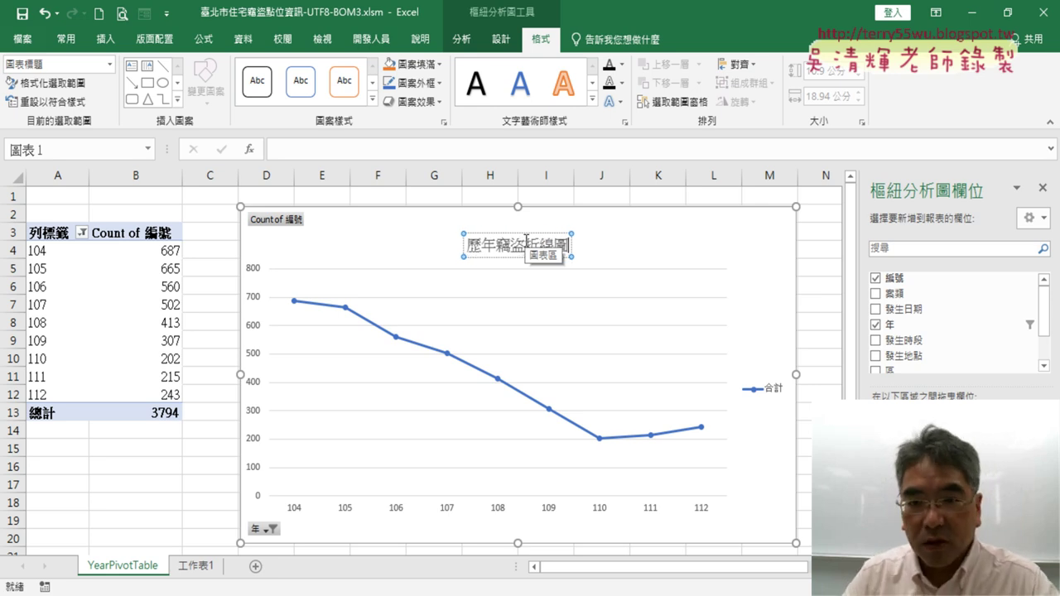
Format the 歷年竊盜折線圖 chart title as red, bold, 18 pt text
click(522, 232)
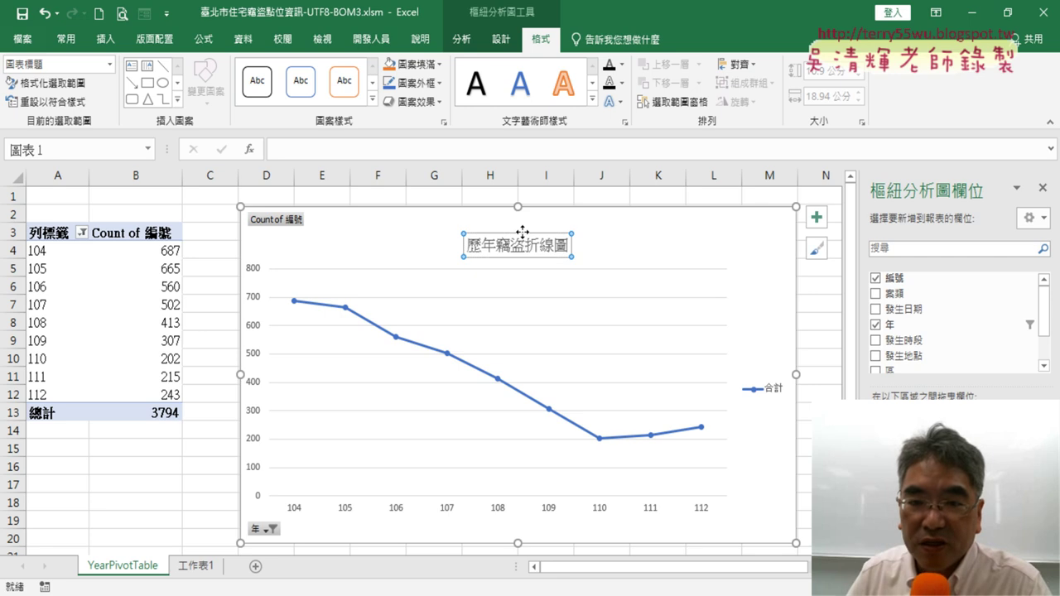
click(65, 39)
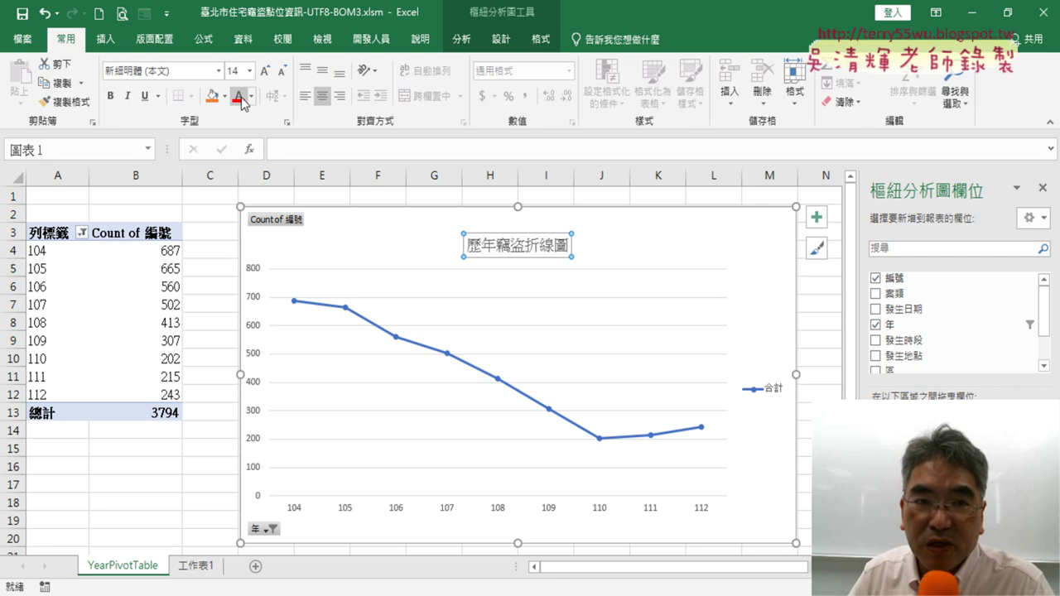
click(240, 98)
click(112, 98)
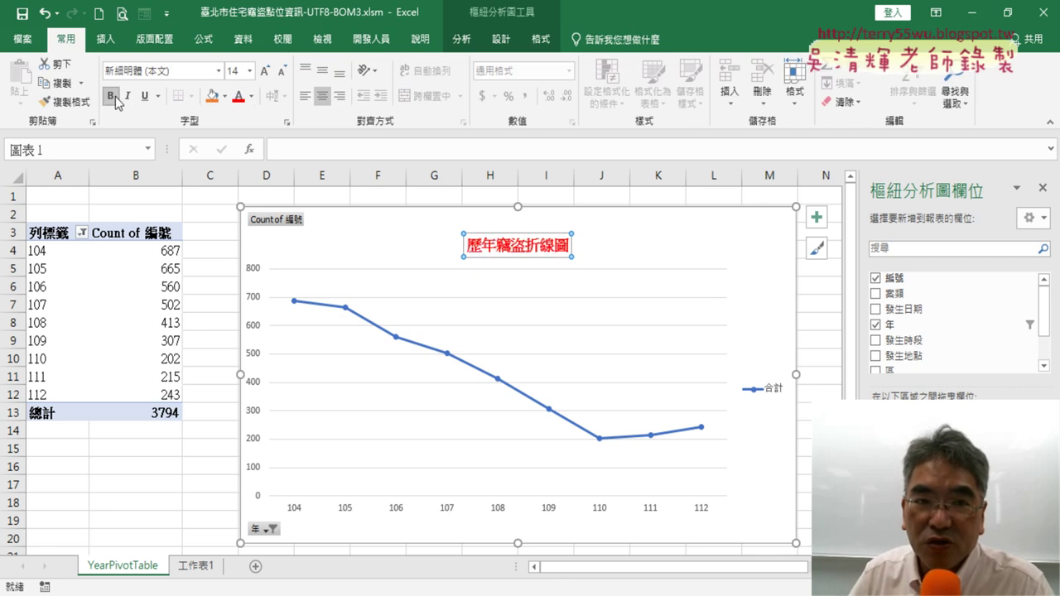
click(249, 72)
click(241, 213)
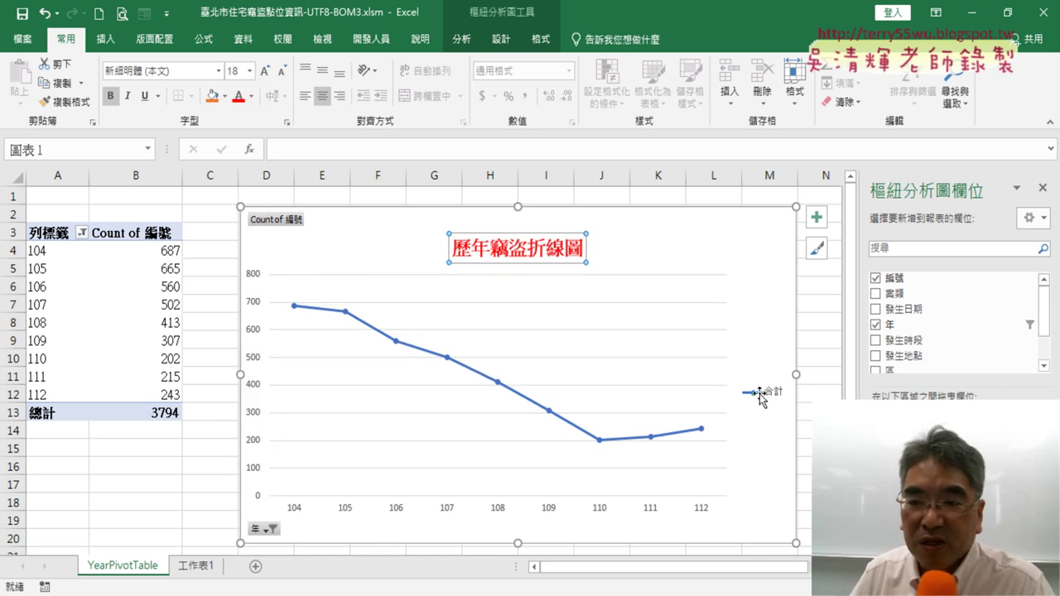
Remove the legend from the line chart and check the finished chart
click(815, 217)
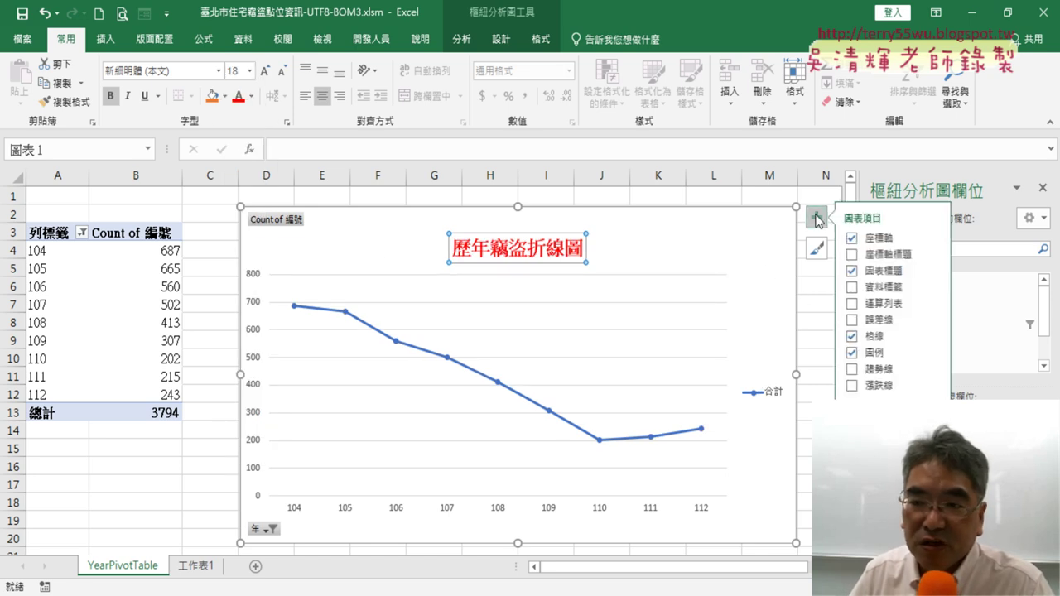
click(874, 355)
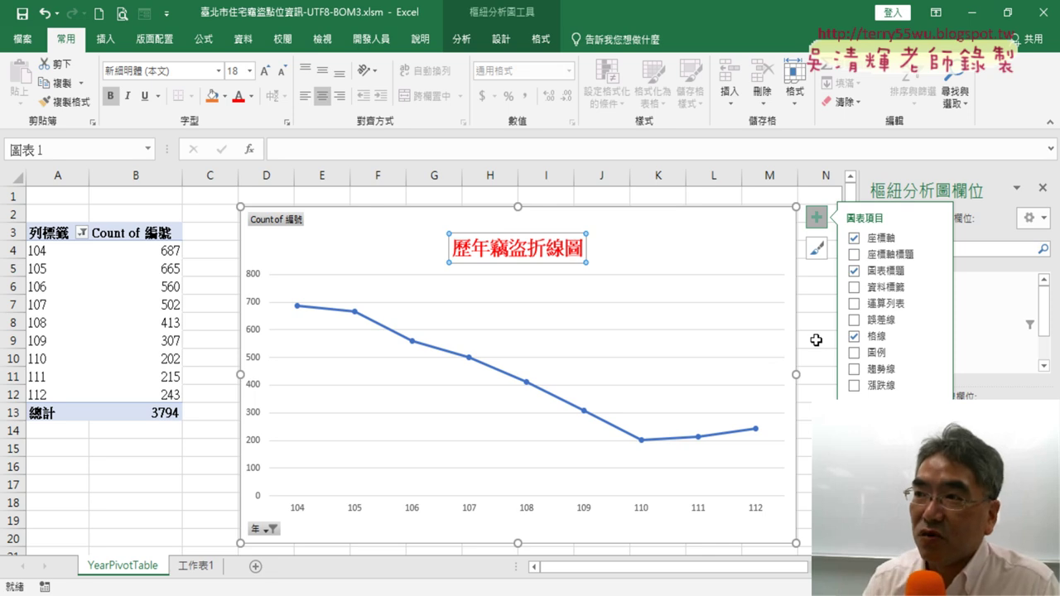
click(116, 330)
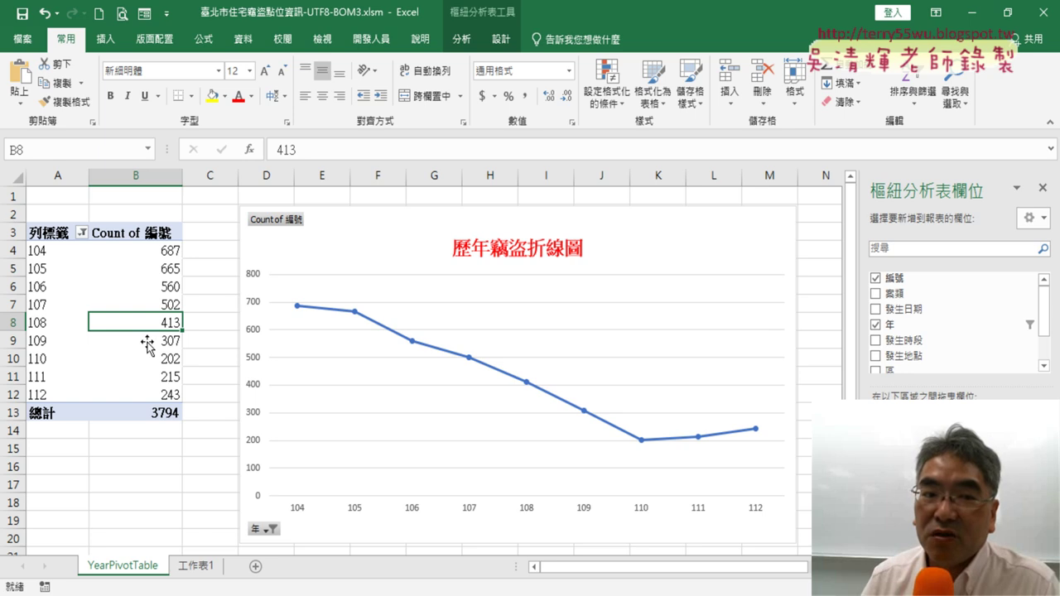
click(743, 235)
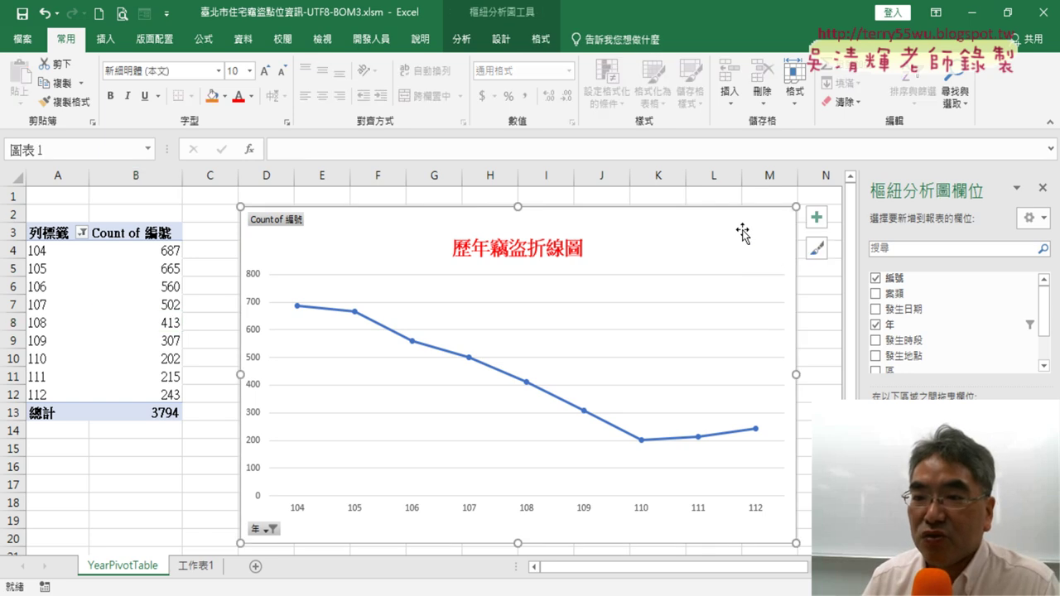